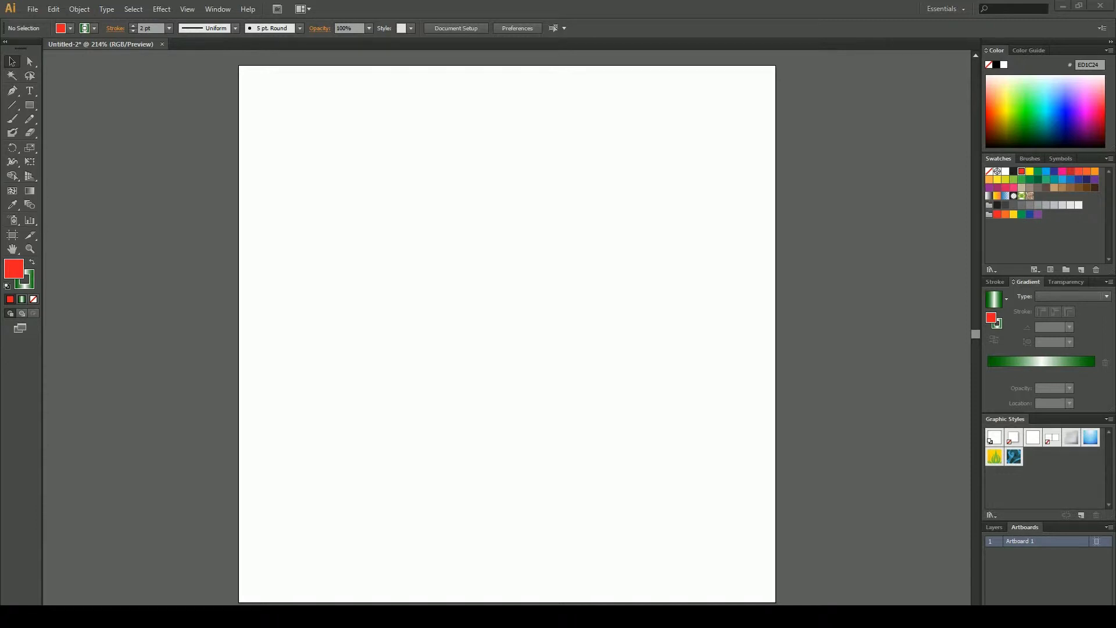
# Create an area text frame about 4.44 by 1.96 in across the artboard's middle, containing "Tech Tyro"
pyautogui.click(29, 90)
pyautogui.moveTo(320, 230); pyautogui.dragTo(719, 401)
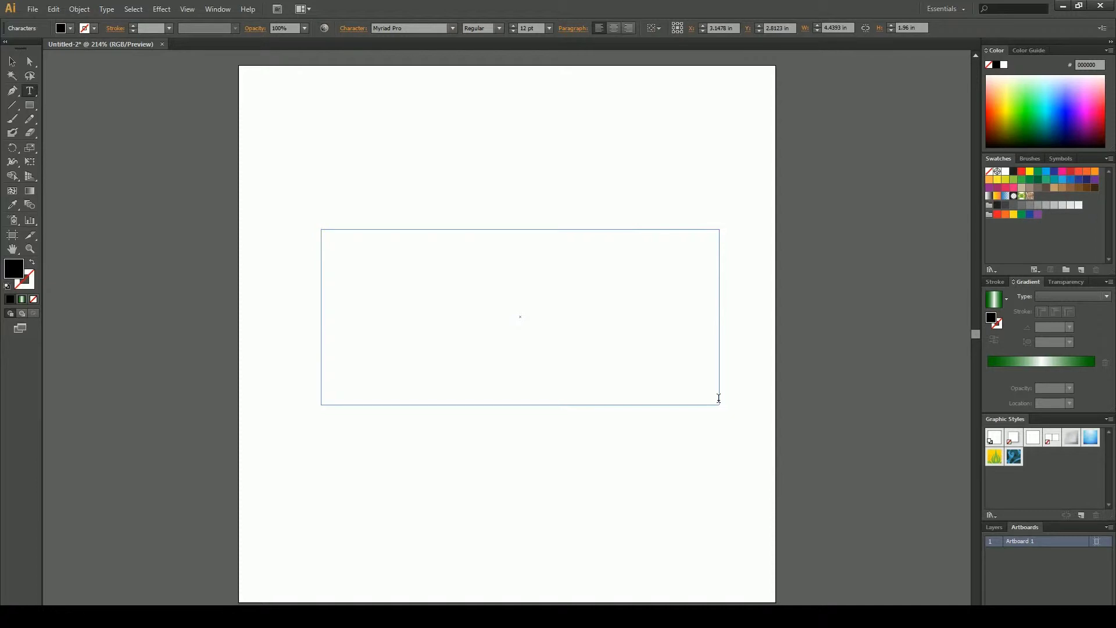
pyautogui.write('Tech Tyro')
pyautogui.click(13, 61)
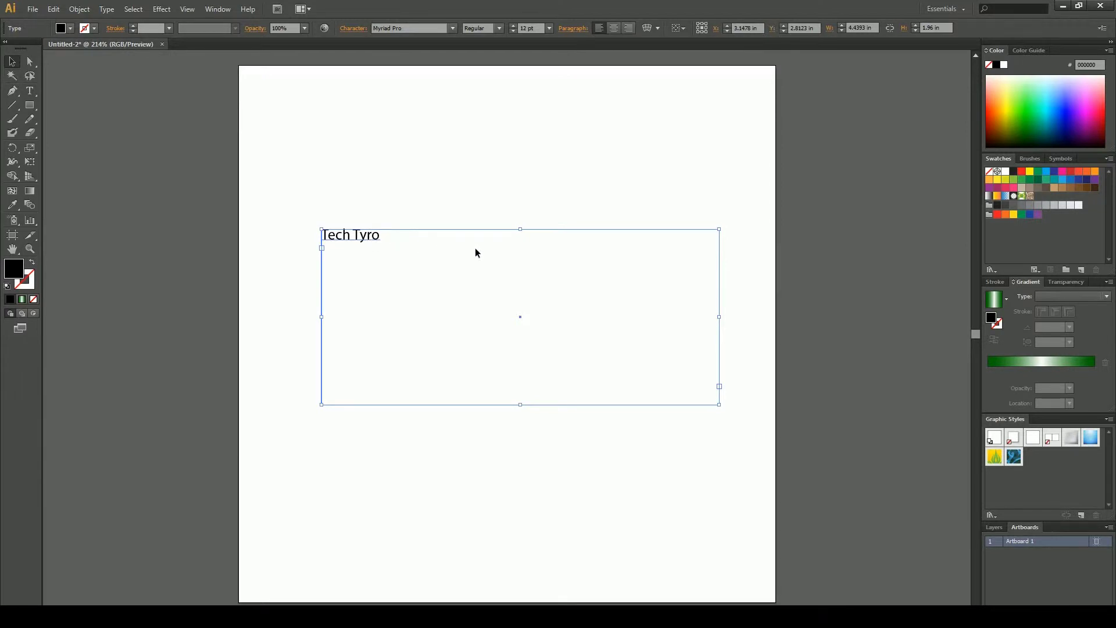
pyautogui.click(448, 193)
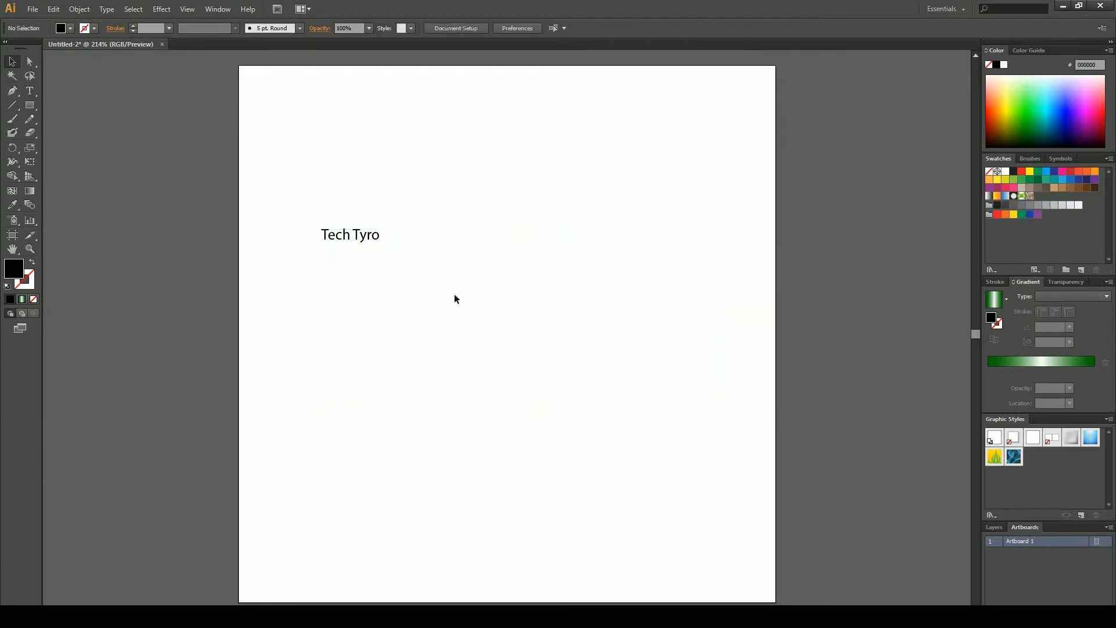
pyautogui.click(356, 238)
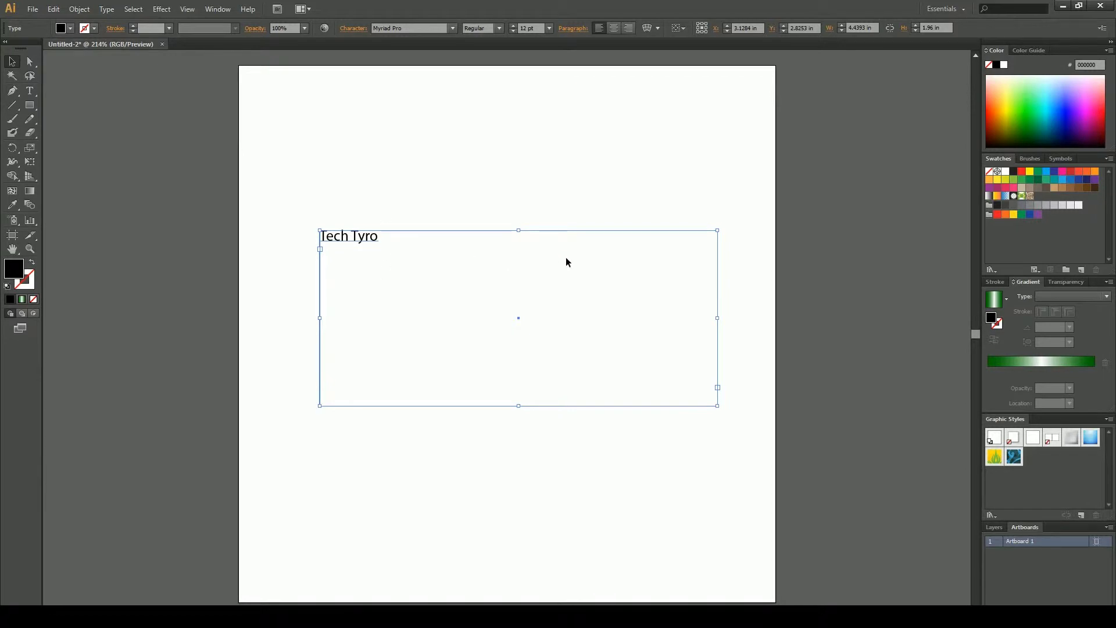
# Add "Tech Tyro" as point text near the artboard's upper left and stretch it to about 2.8 in wide
pyautogui.click(30, 90)
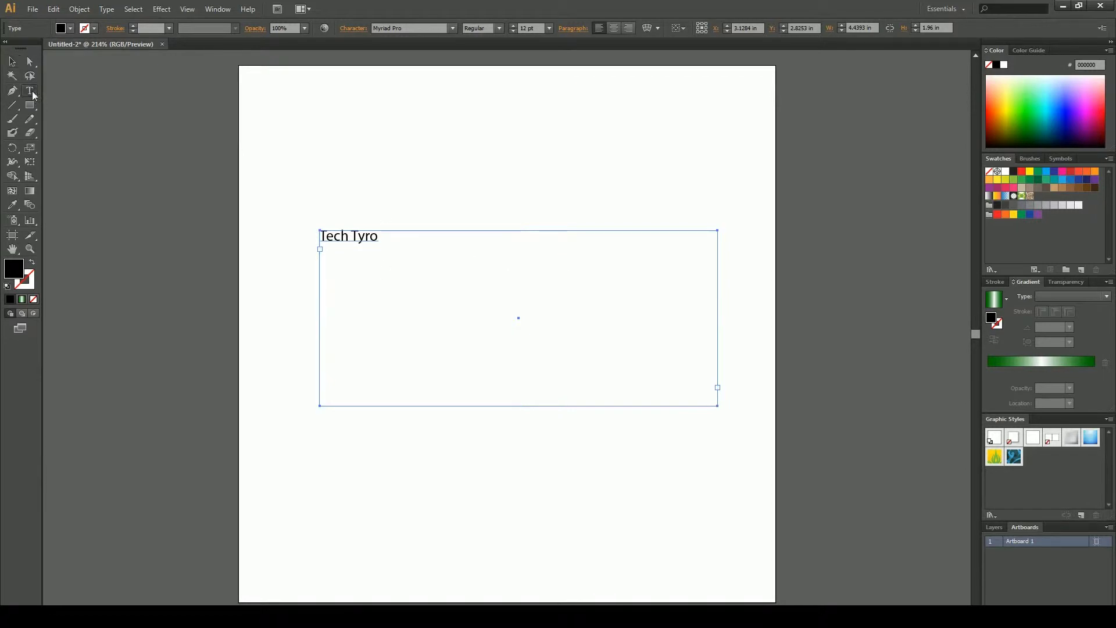
pyautogui.click(319, 131)
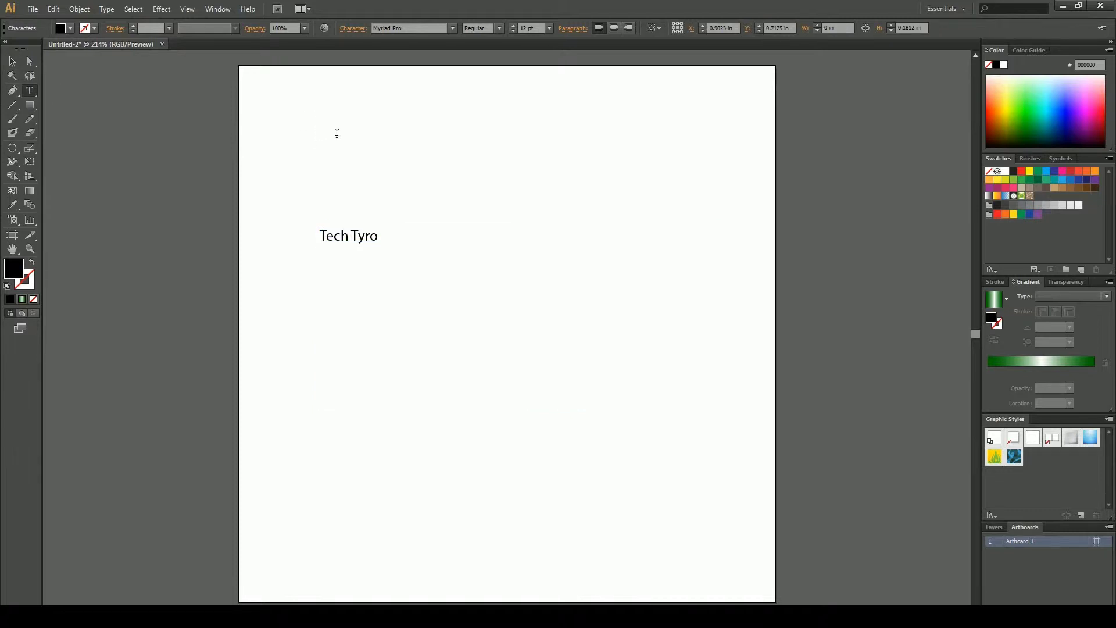
pyautogui.write('Tech Tyro')
pyautogui.press('Escape')
pyautogui.moveTo(378, 136); pyautogui.dragTo(572, 218)
# Delete the small "Tech Tyro" area text, keeping the enlarged point text
pyautogui.click(384, 256)
pyautogui.click(372, 238)
pyautogui.press('Delete')
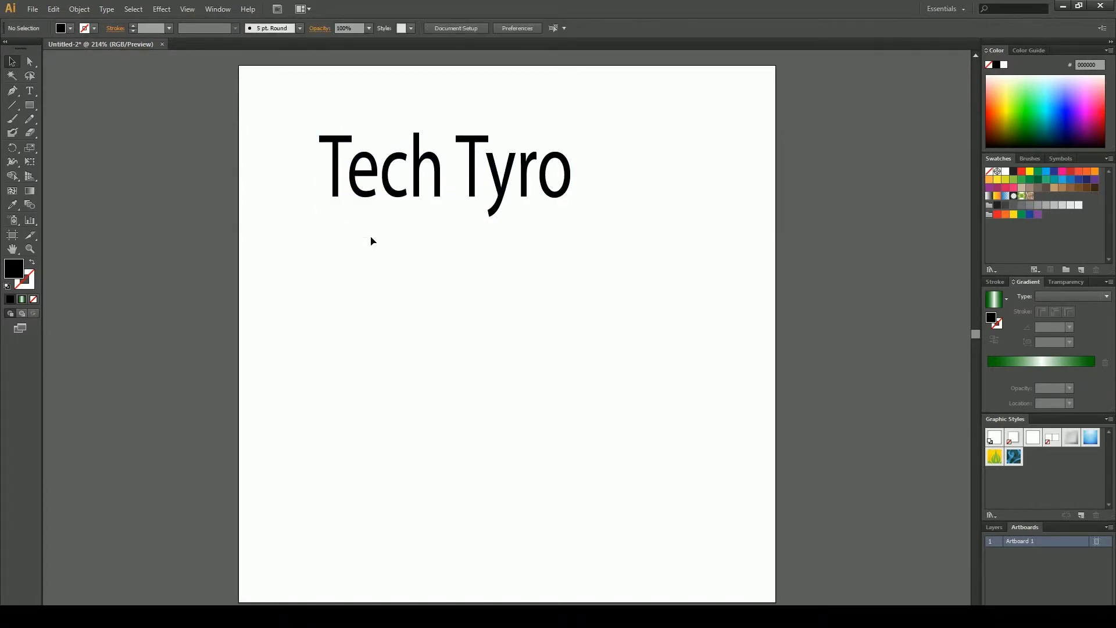
# Reduce the enlarged text's height to about 0.88 in and move it near the artboard's centre
pyautogui.click(498, 190)
pyautogui.moveTo(444, 220); pyautogui.dragTo(447, 204)
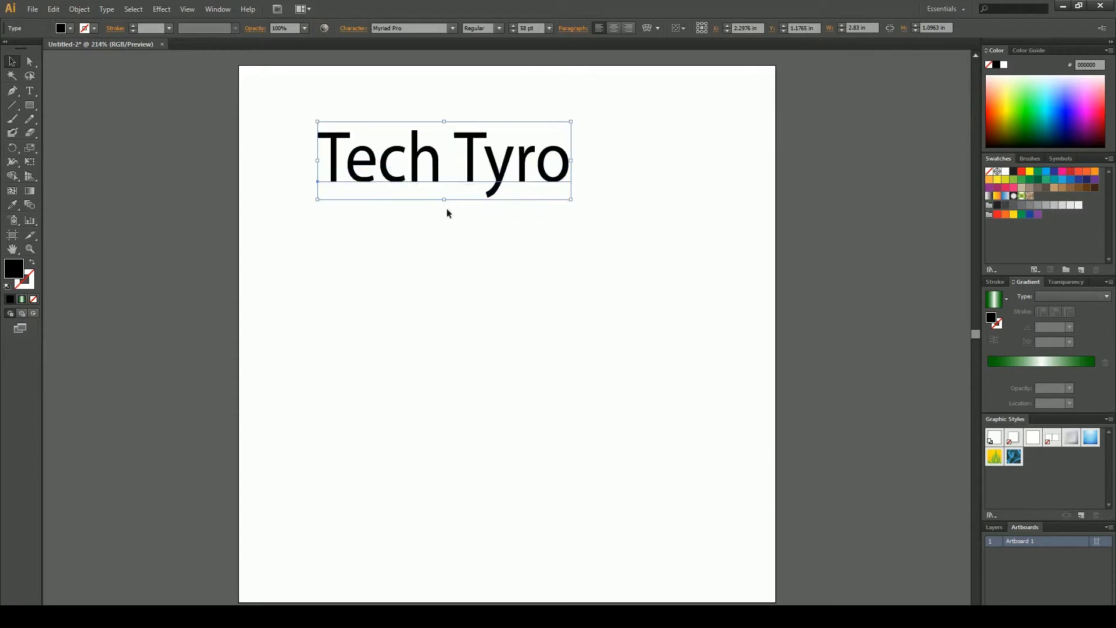
pyautogui.click(499, 222)
pyautogui.moveTo(501, 175); pyautogui.dragTo(568, 320)
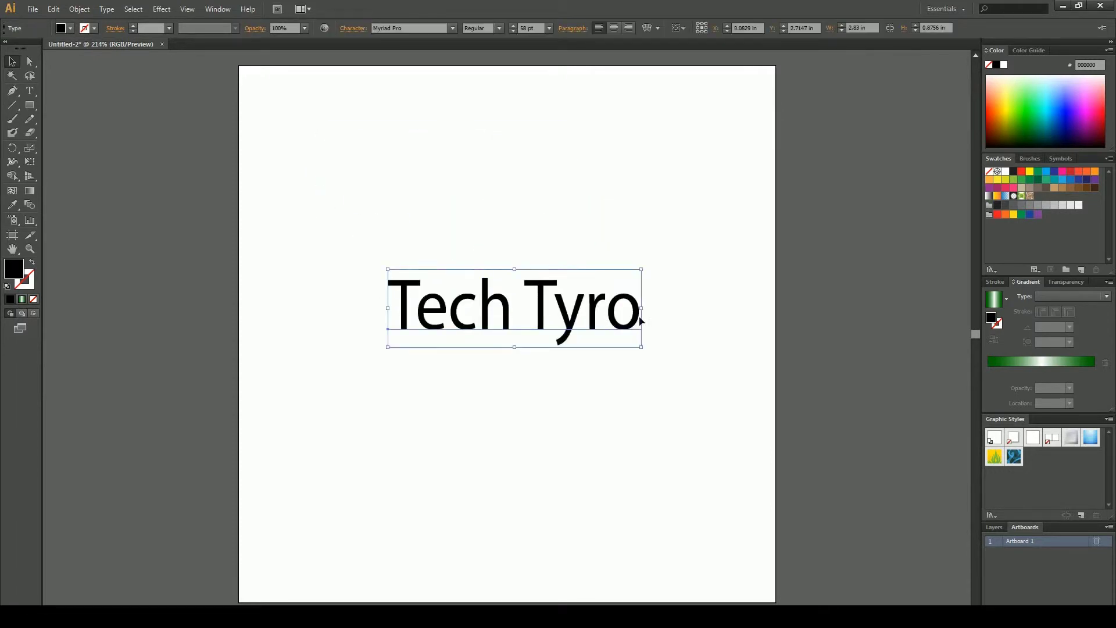
# Change the text's font to Razer Oblique and reposition the wider text near the artboard's centre
pyautogui.click(452, 29)
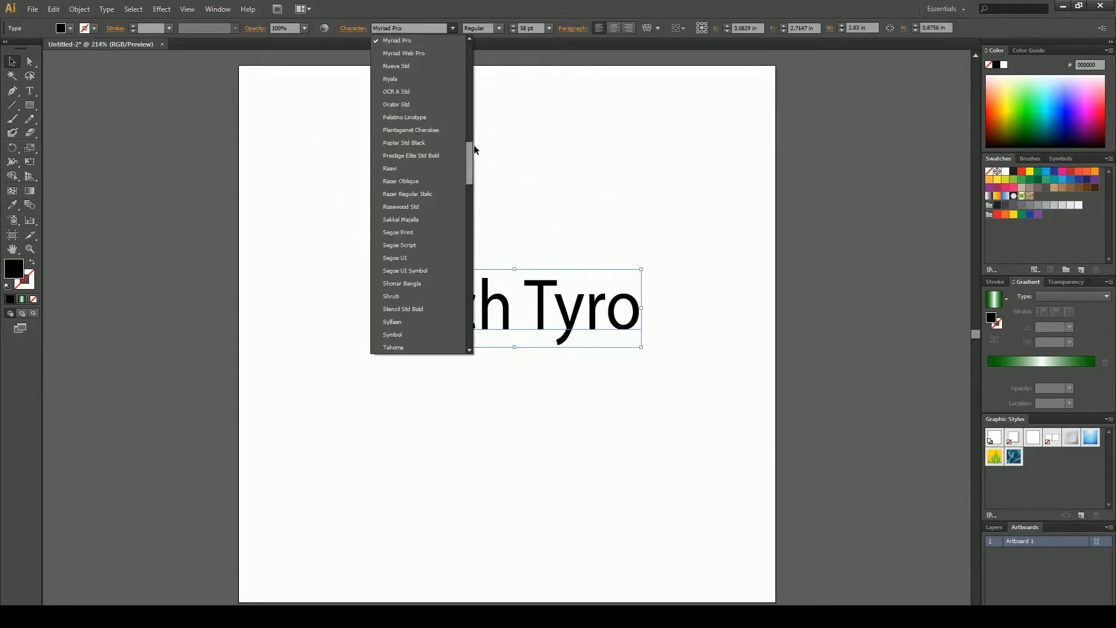
pyautogui.click(425, 184)
pyautogui.moveTo(649, 323); pyautogui.dragTo(602, 328)
pyautogui.click(592, 451)
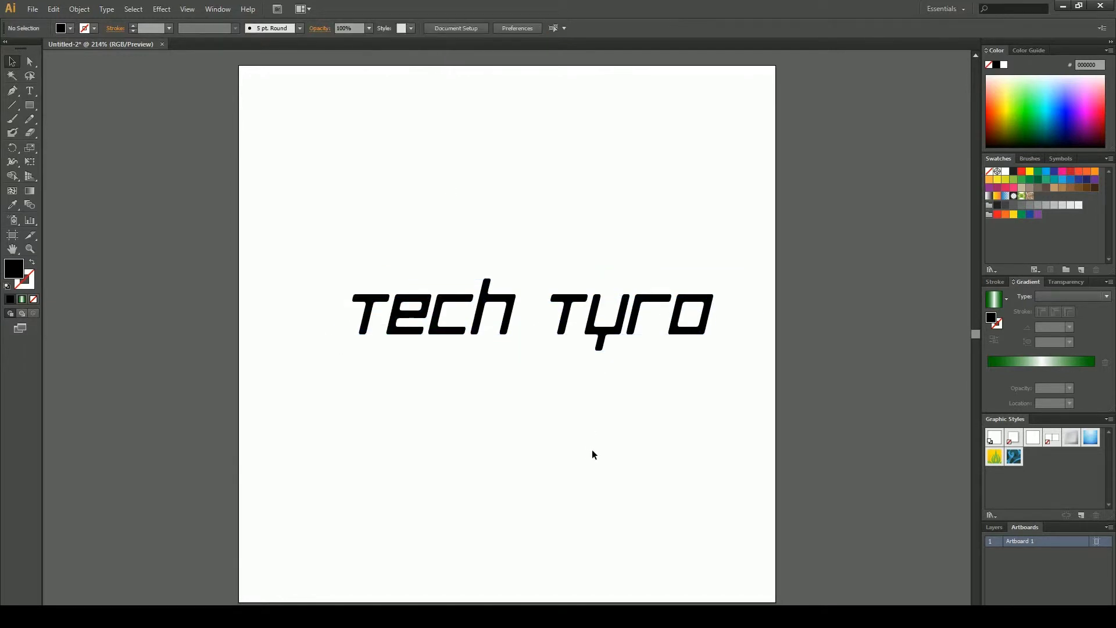
pyautogui.moveTo(609, 314); pyautogui.dragTo(580, 318)
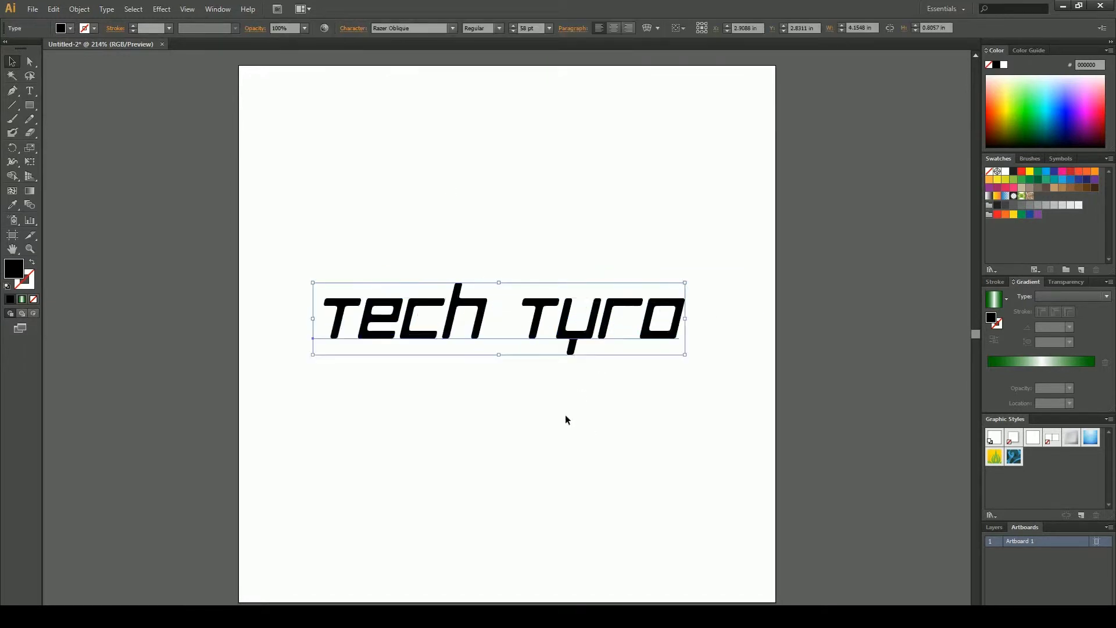
pyautogui.click(577, 451)
# Give the "Tech Tyro" text a bright green 1 pt stroke (60F600), keeping its black fill
pyautogui.click(544, 327)
pyautogui.click(29, 283)
pyautogui.click(9, 300)
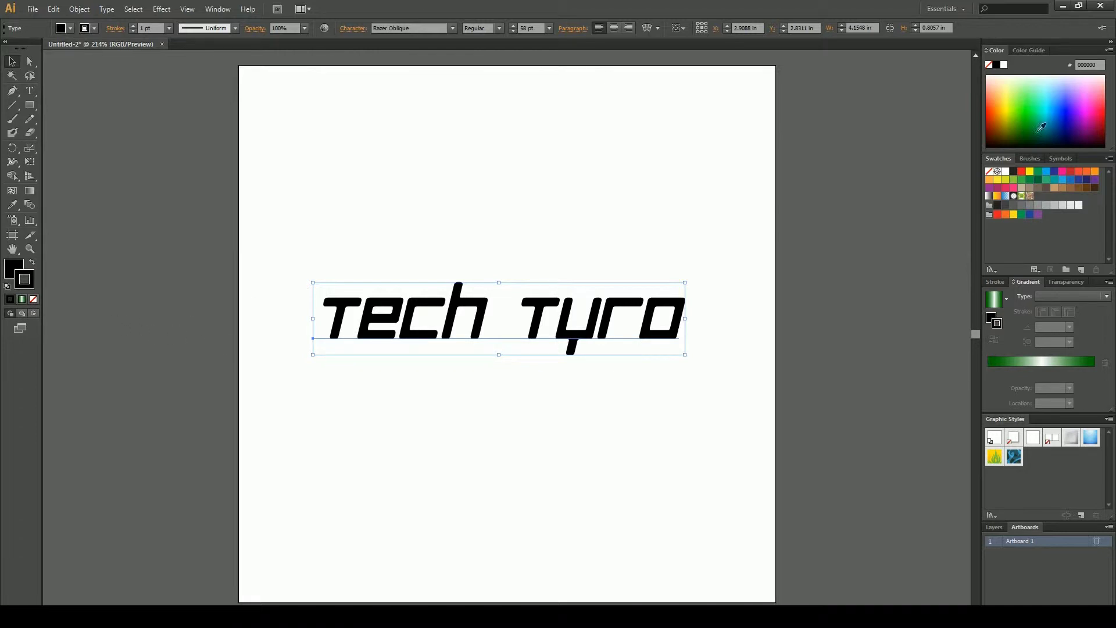
pyautogui.click(1004, 65)
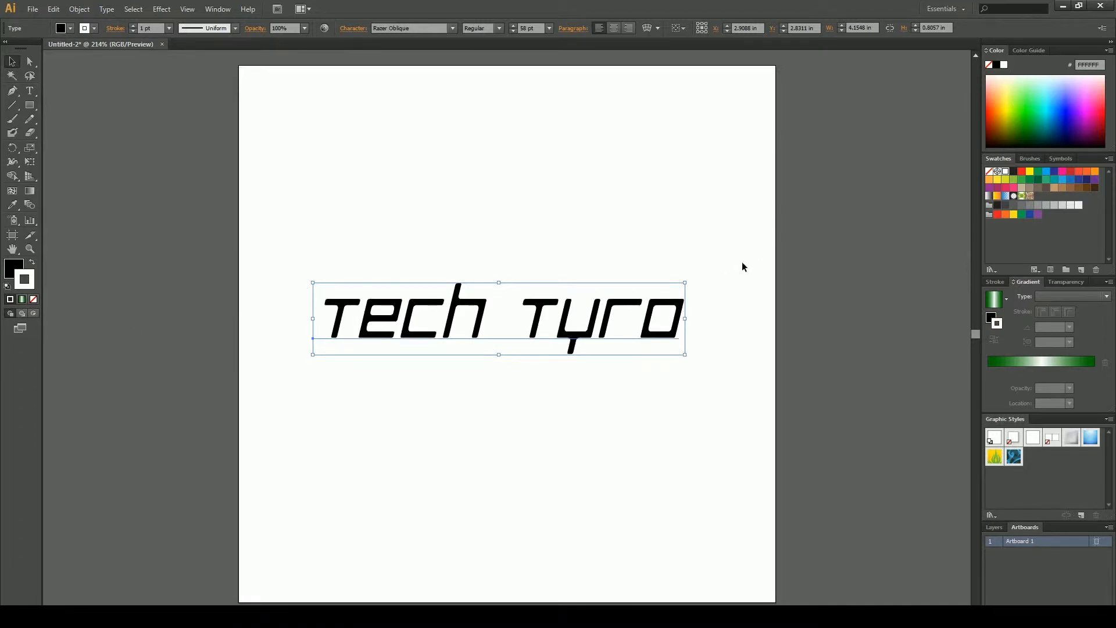
pyautogui.click(1017, 110)
pyautogui.click(12, 61)
pyautogui.click(329, 203)
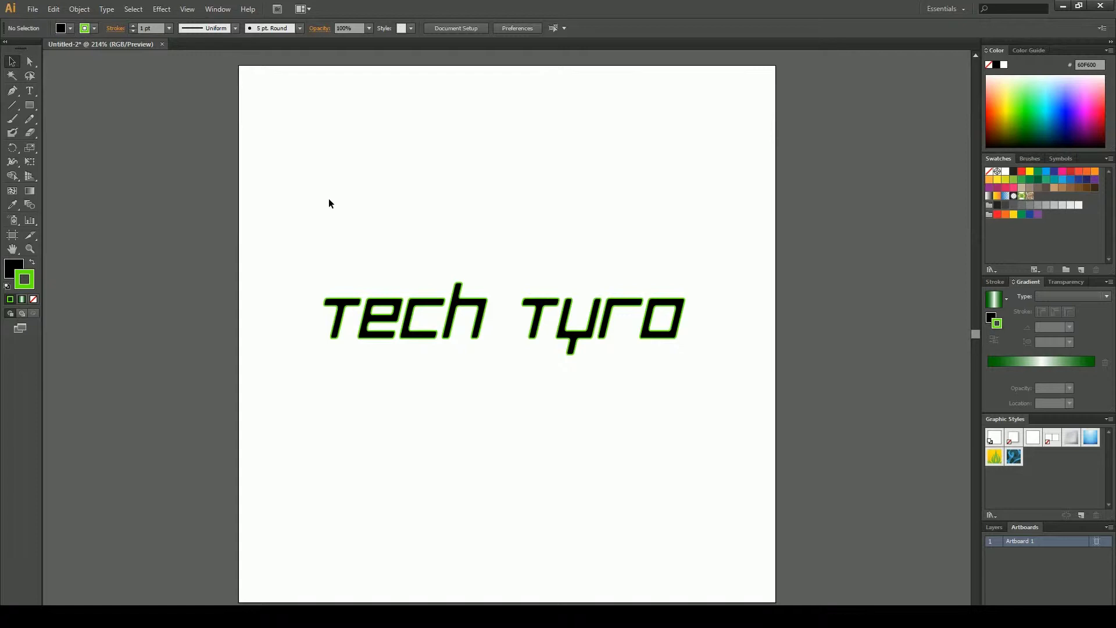
# Try removing the text's stroke, compare it with and without the green outline, and restore the outline
pyautogui.click(34, 298)
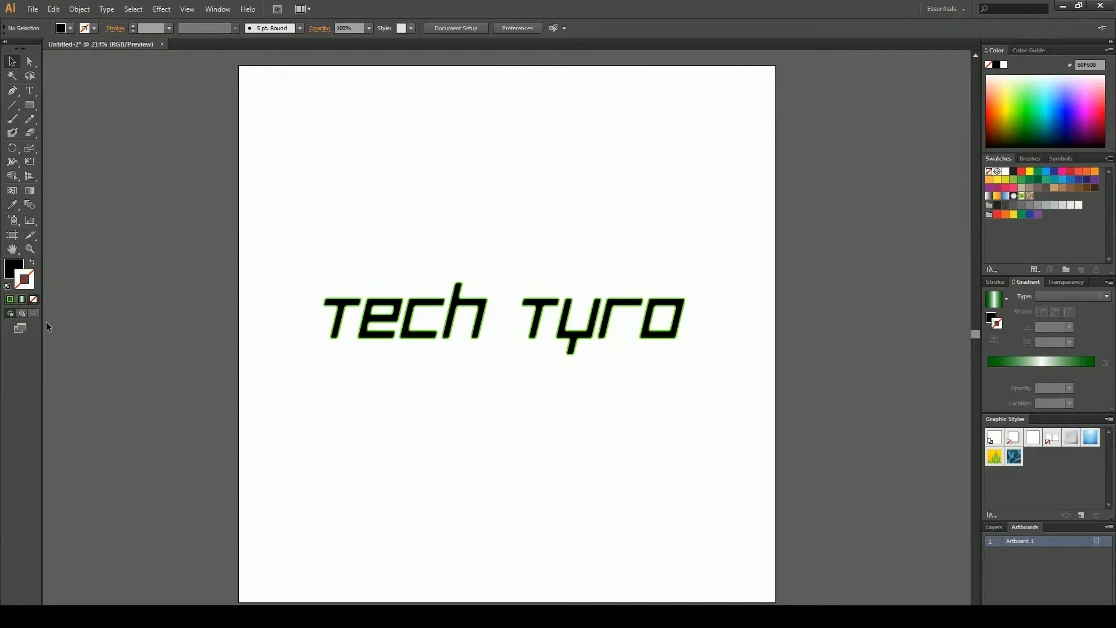
pyautogui.hotkey('ctrl', 'a')
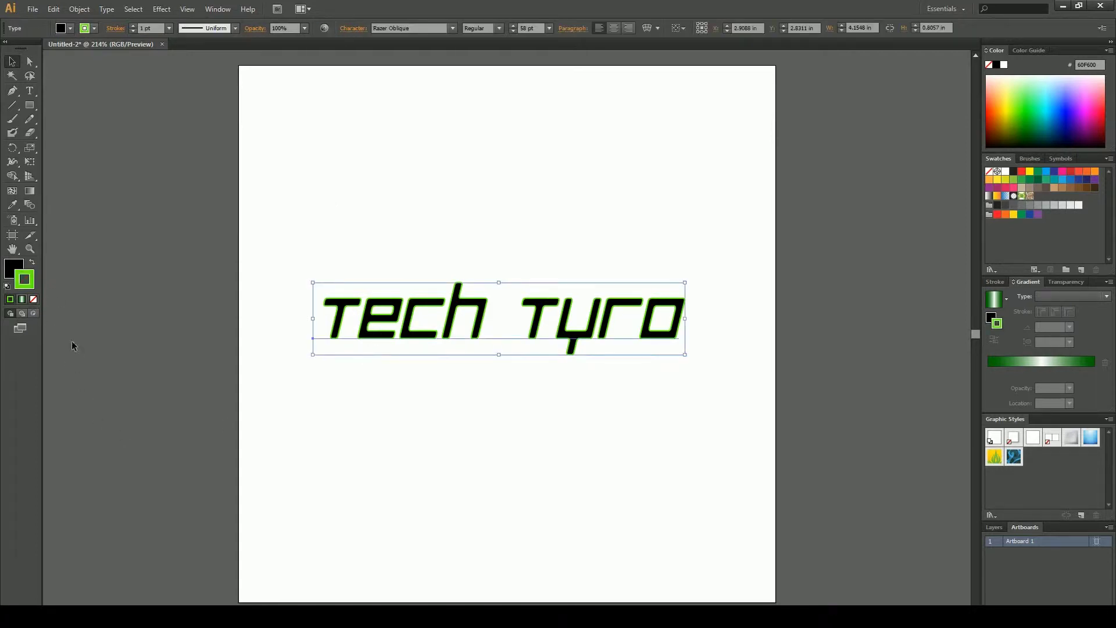
pyautogui.click(33, 303)
pyautogui.press('z')
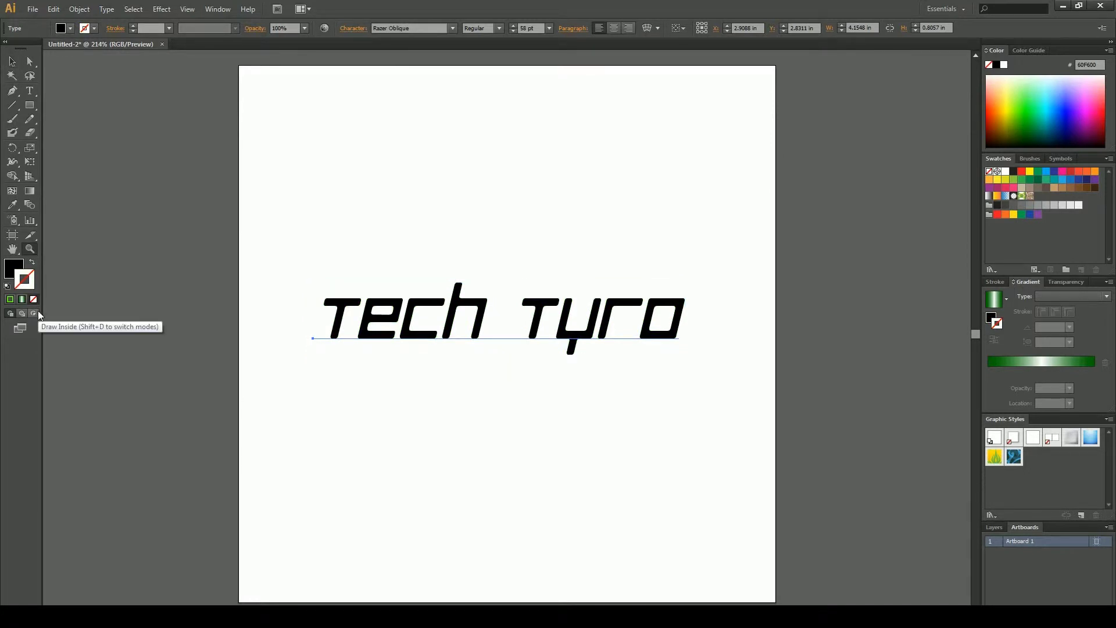
pyautogui.hotkey('ctrl', 'z')
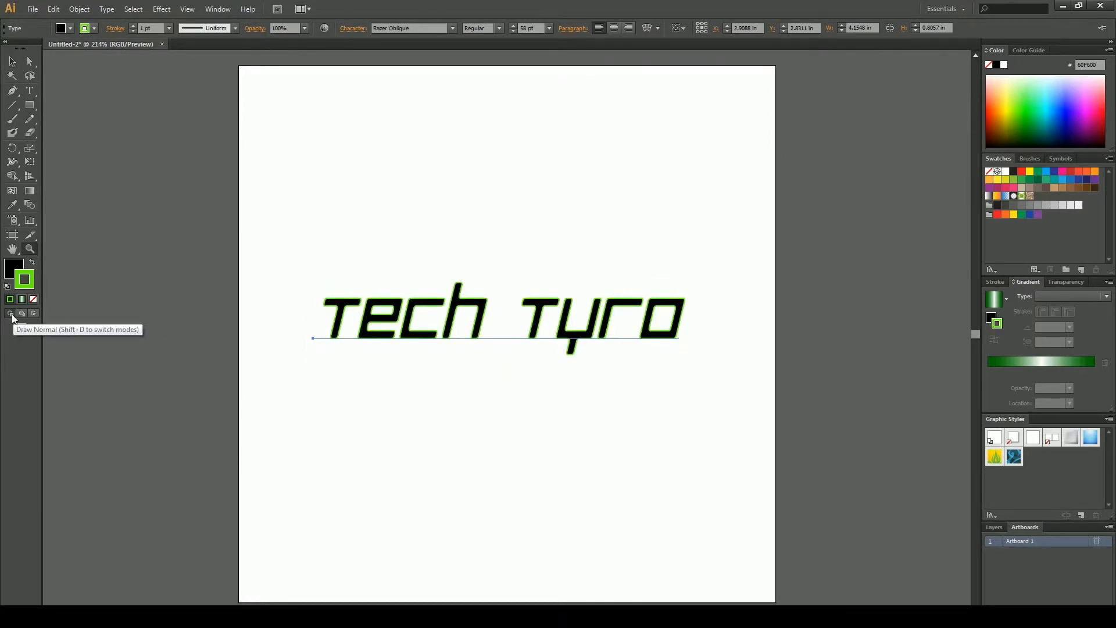
pyautogui.hotkey('ctrl', 'shift', 'z')
pyautogui.hotkey('ctrl', 'z')
pyautogui.hotkey('ctrl', 'shift', 'z')
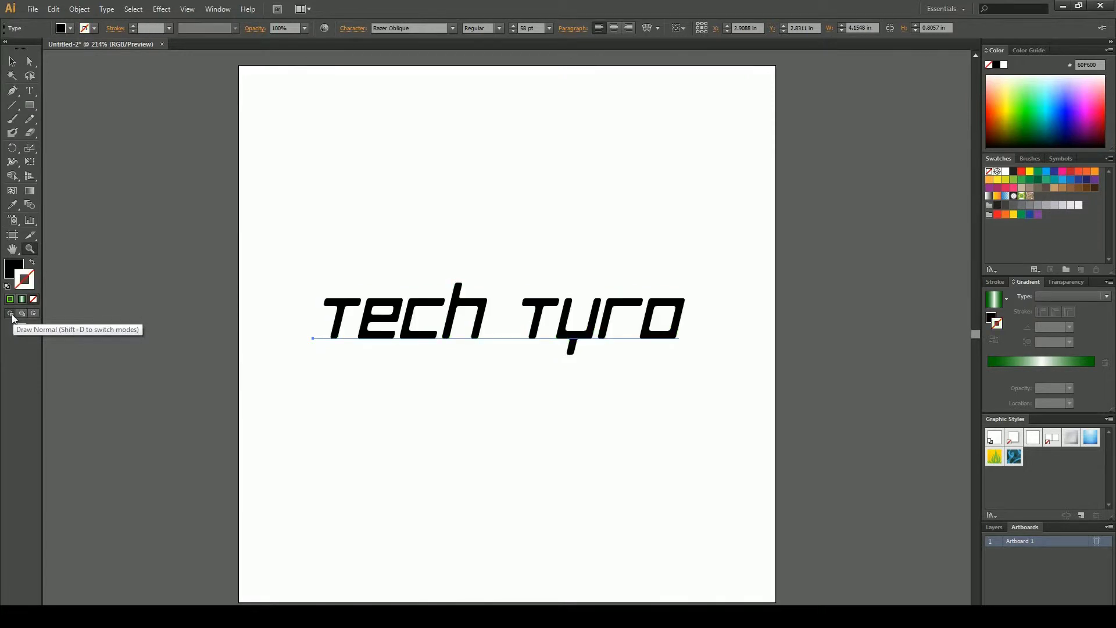
pyautogui.hotkey('ctrl', 'z')
pyautogui.hotkey('ctrl', 'shift', 'z')
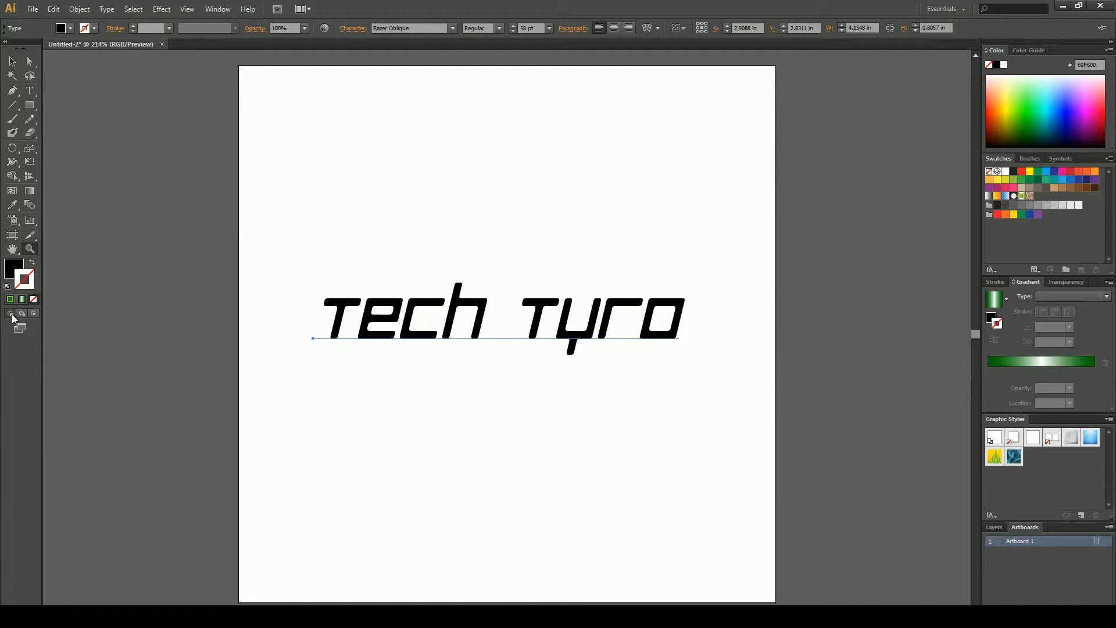
pyautogui.hotkey('ctrl', 'z')
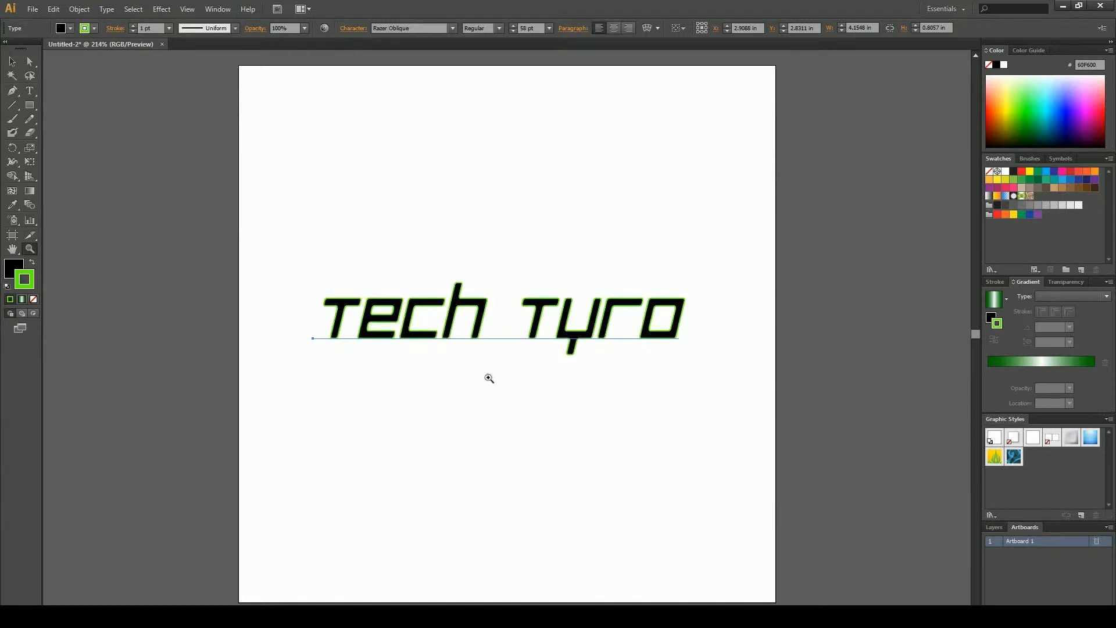
pyautogui.click(13, 61)
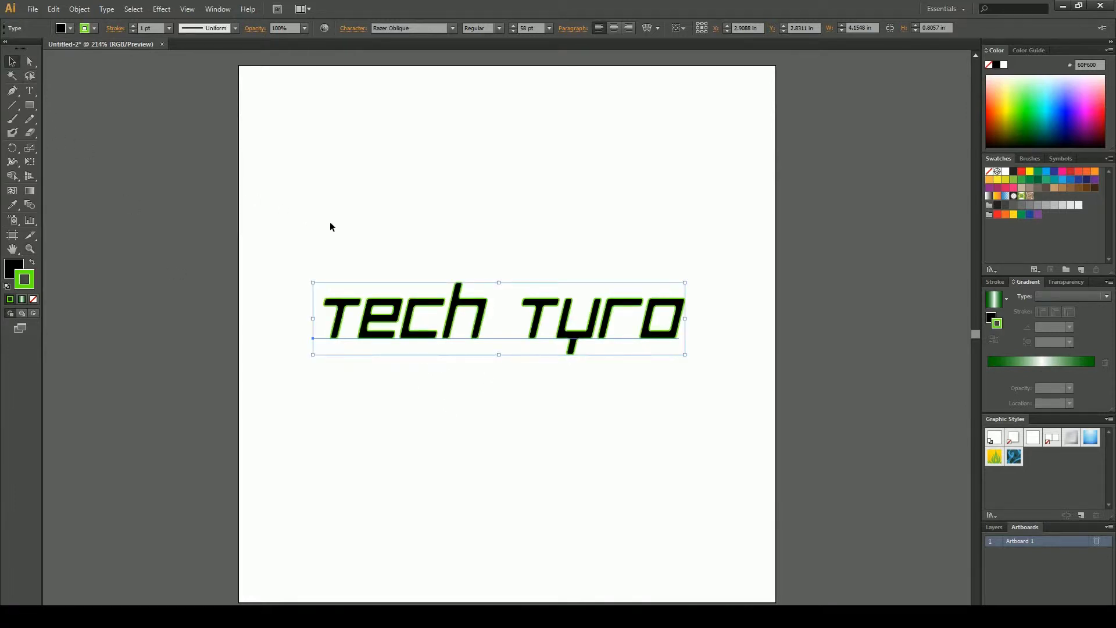
pyautogui.click(453, 255)
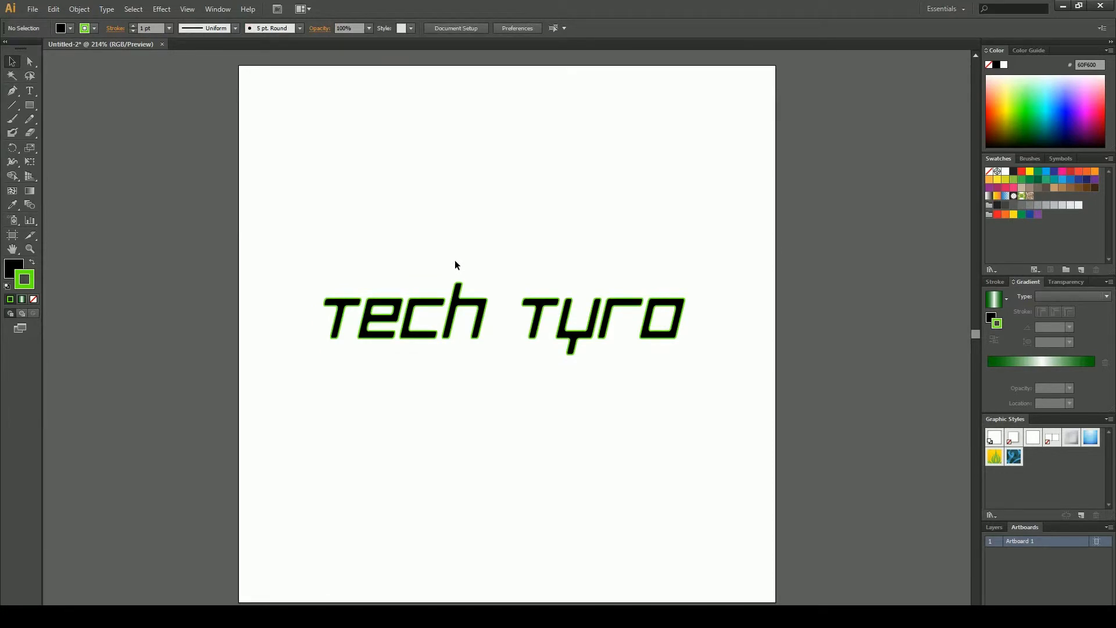
# Convert the "Tech Tyro" text to vector outlines
pyautogui.click(473, 316)
pyautogui.rightClick(519, 317)
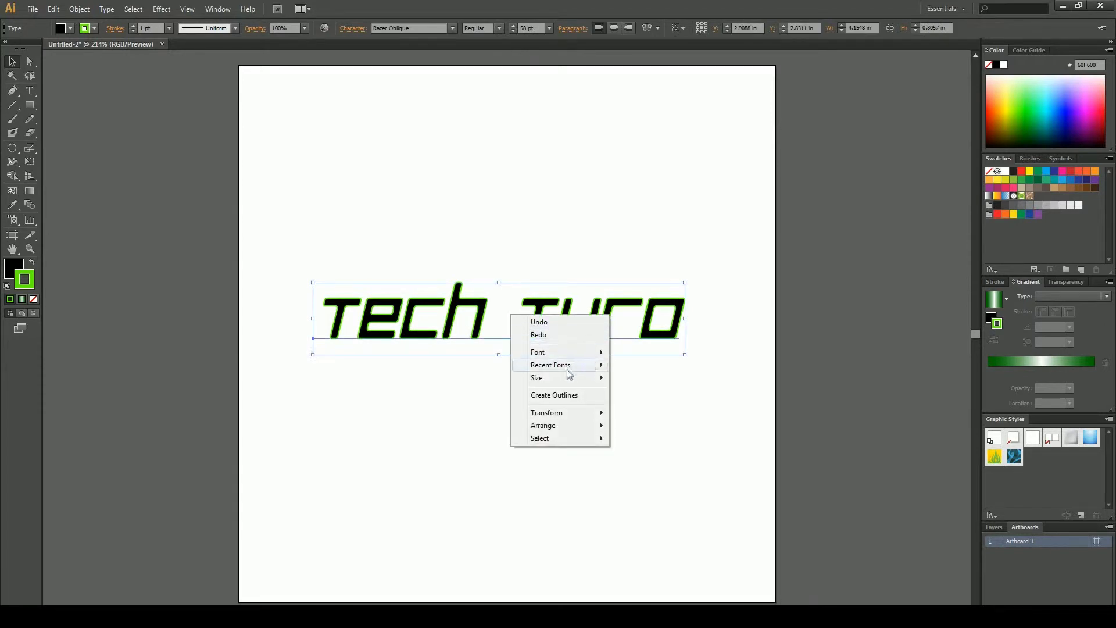
pyautogui.click(569, 399)
pyautogui.click(578, 412)
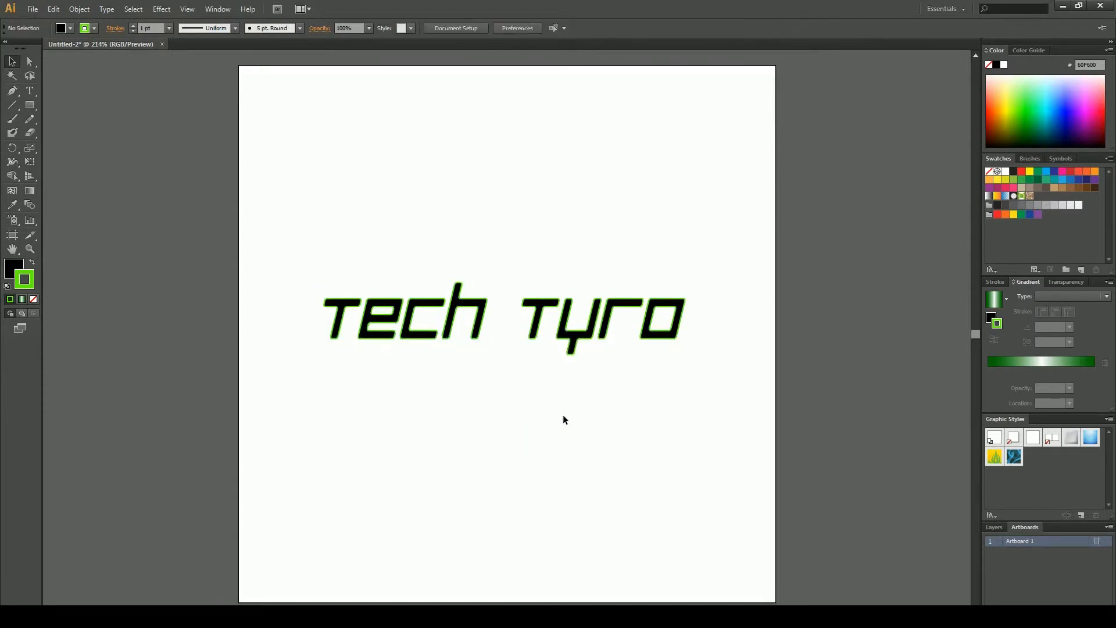
# Try stretching the lower end of the h's second leg downward with Direct Selection, and undo the change
pyautogui.press('a')
pyautogui.click(476, 337)
pyautogui.moveTo(478, 342); pyautogui.dragTo(497, 389)
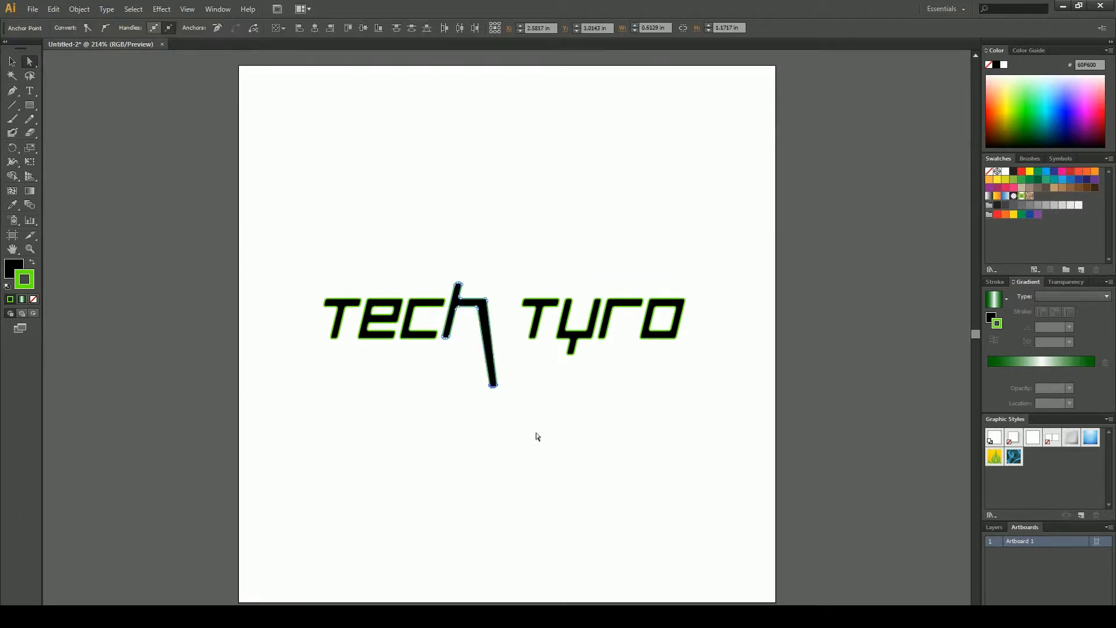
pyautogui.click(594, 428)
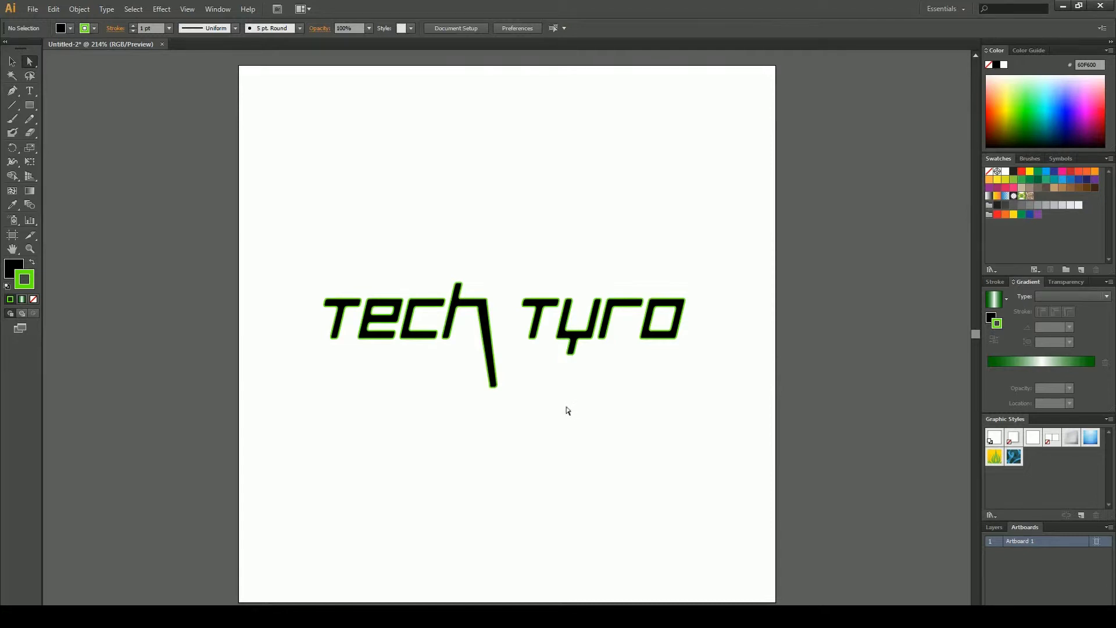
pyautogui.hotkey('ctrl', 'z')
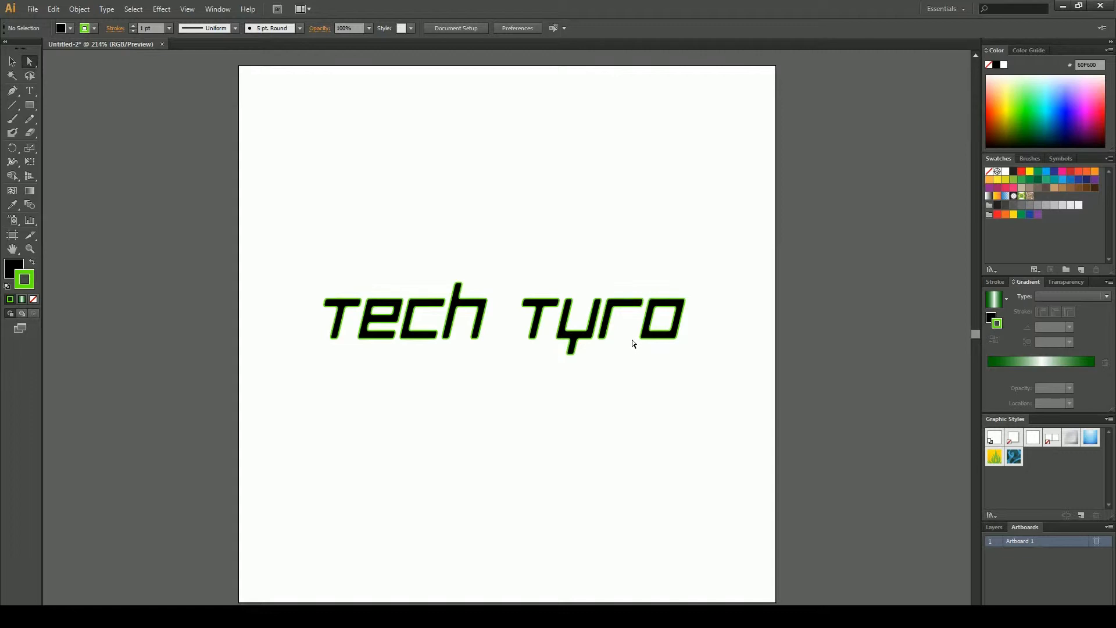
# Select the outlined letter y on its own to inspect it as a separate path, and deselect it
pyautogui.click(587, 336)
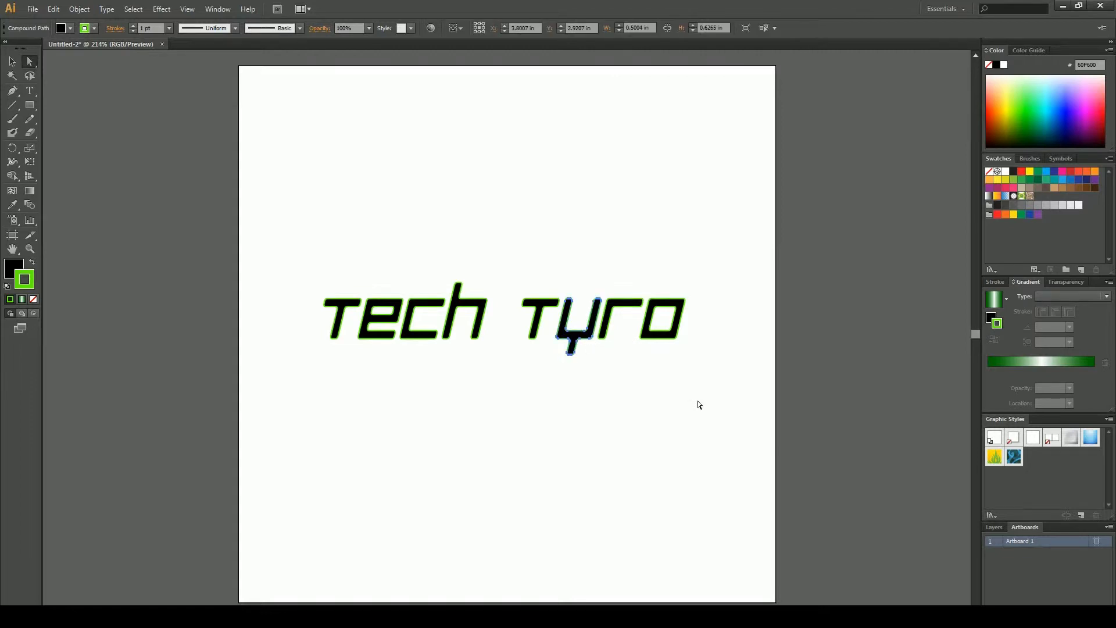
pyautogui.press('v')
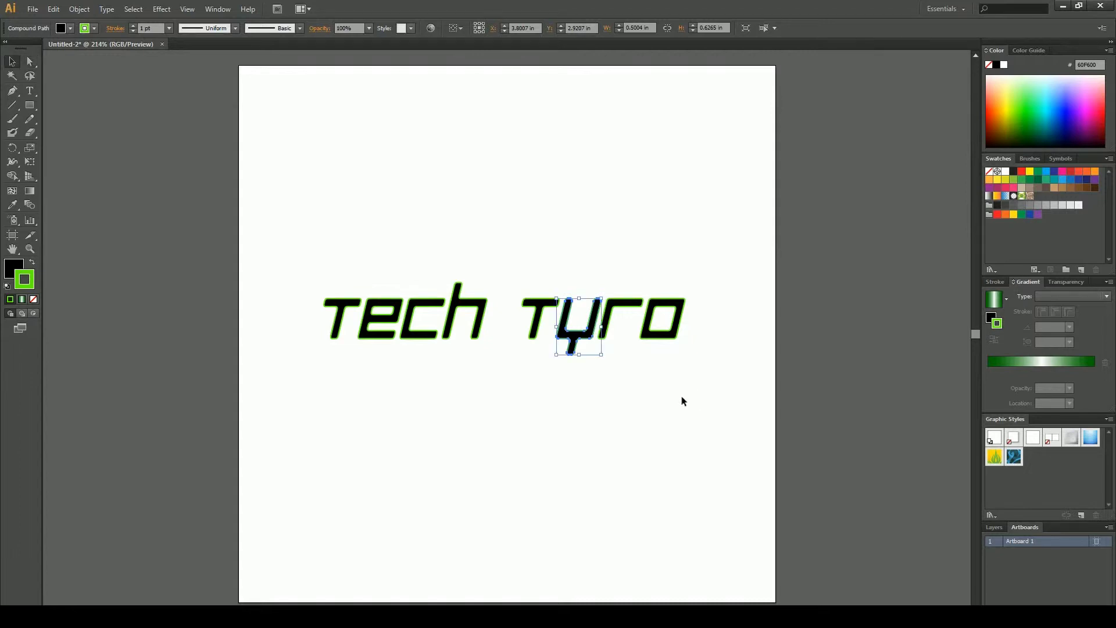
pyautogui.click(682, 397)
# Select the whole outlined "Tech Tyro" group and show its Appearance attributes
pyautogui.moveTo(725, 294); pyautogui.dragTo(473, 432)
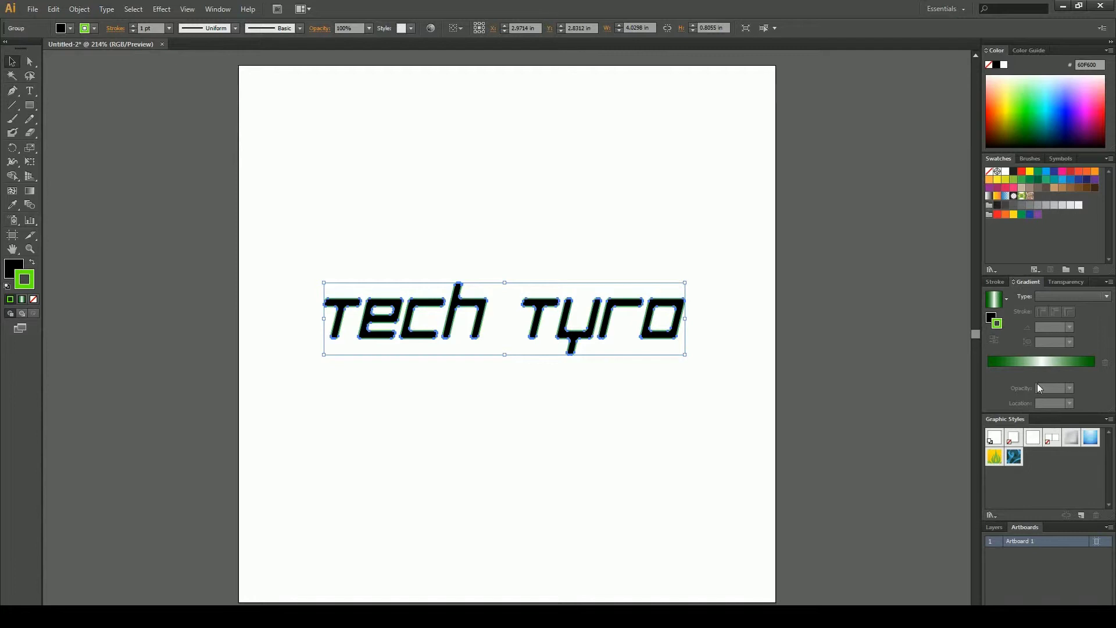
pyautogui.click(187, 9)
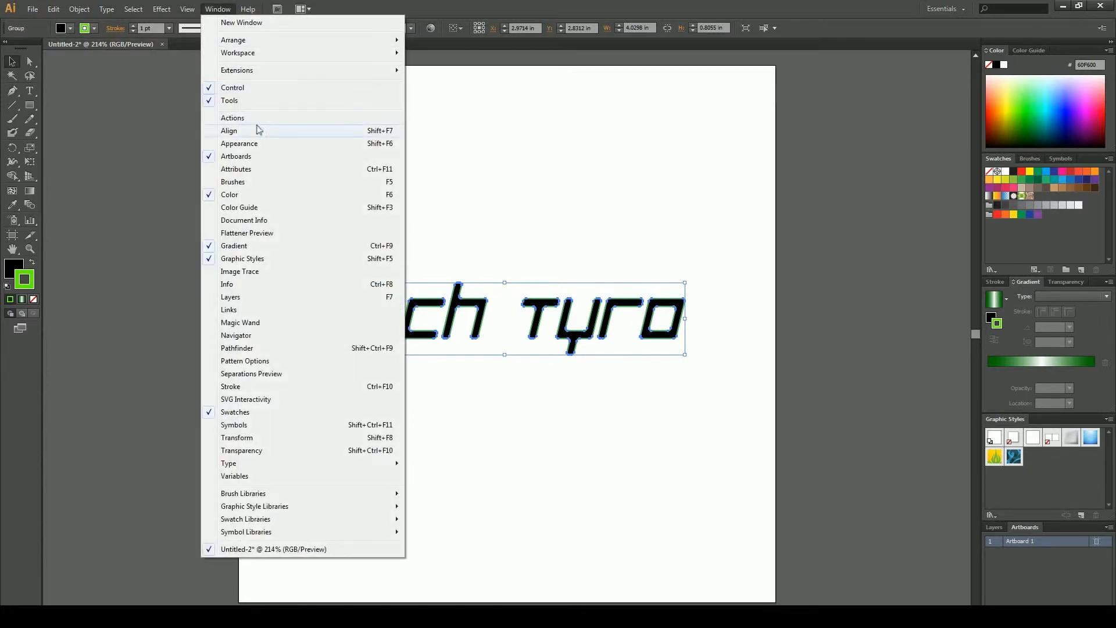
pyautogui.click(239, 143)
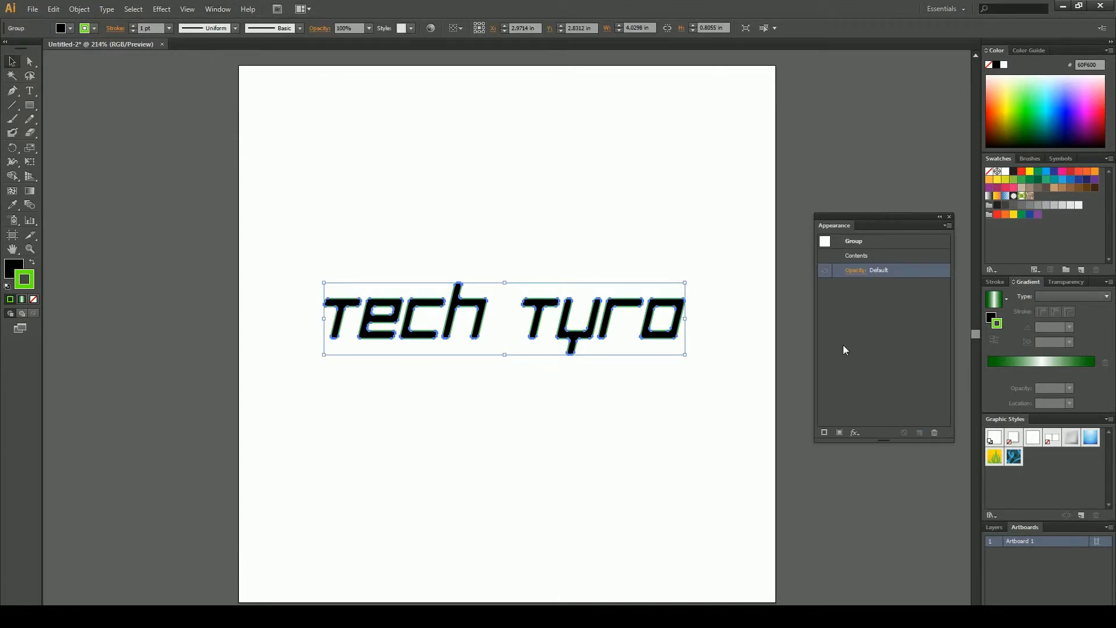
pyautogui.click(663, 327)
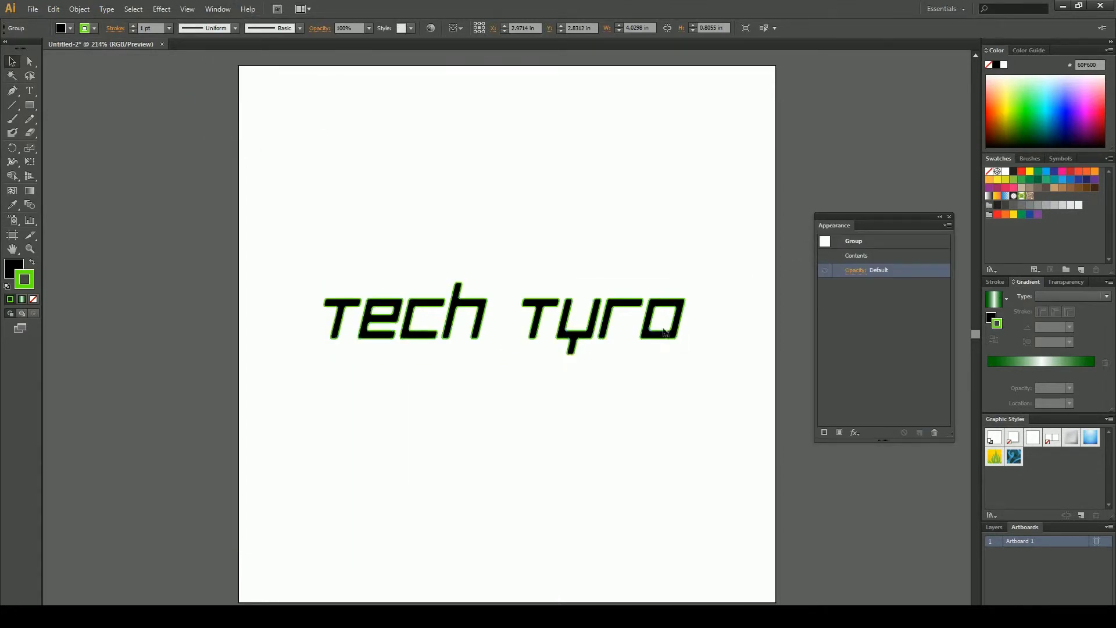
# Try adding a new stroke to the outlined "Tech Tyro" group, and undo the addition
pyautogui.click(680, 319)
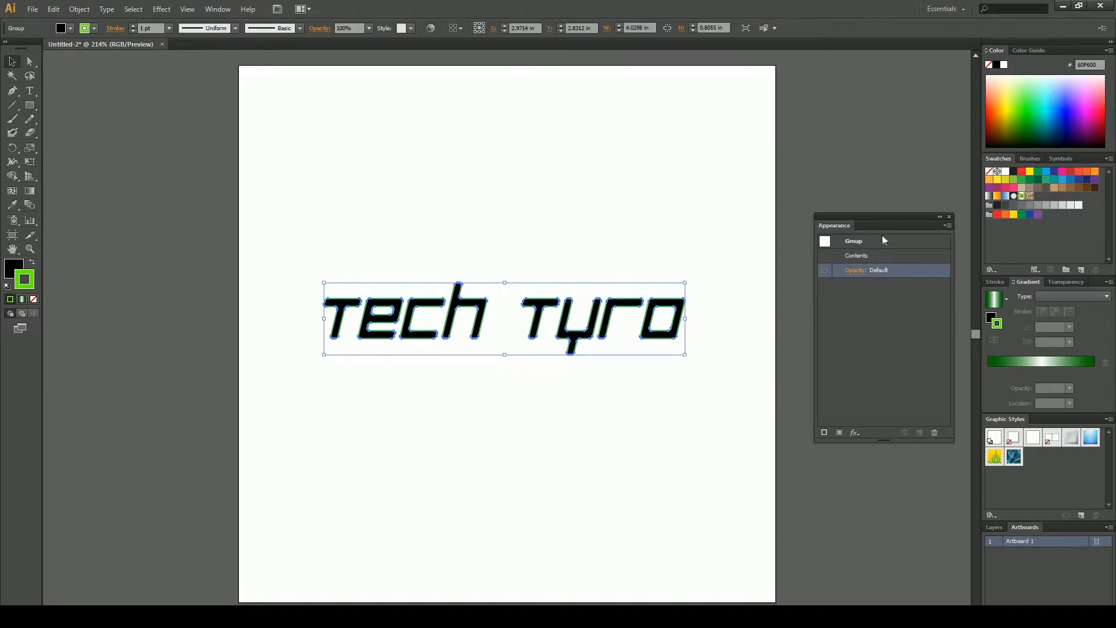
pyautogui.click(947, 226)
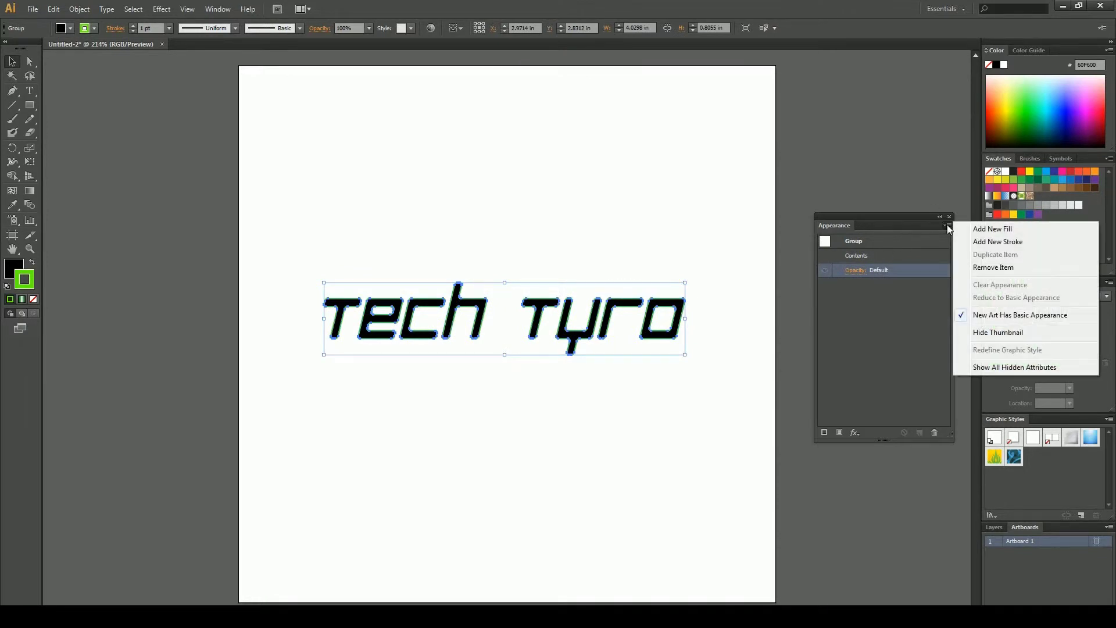
pyautogui.click(995, 241)
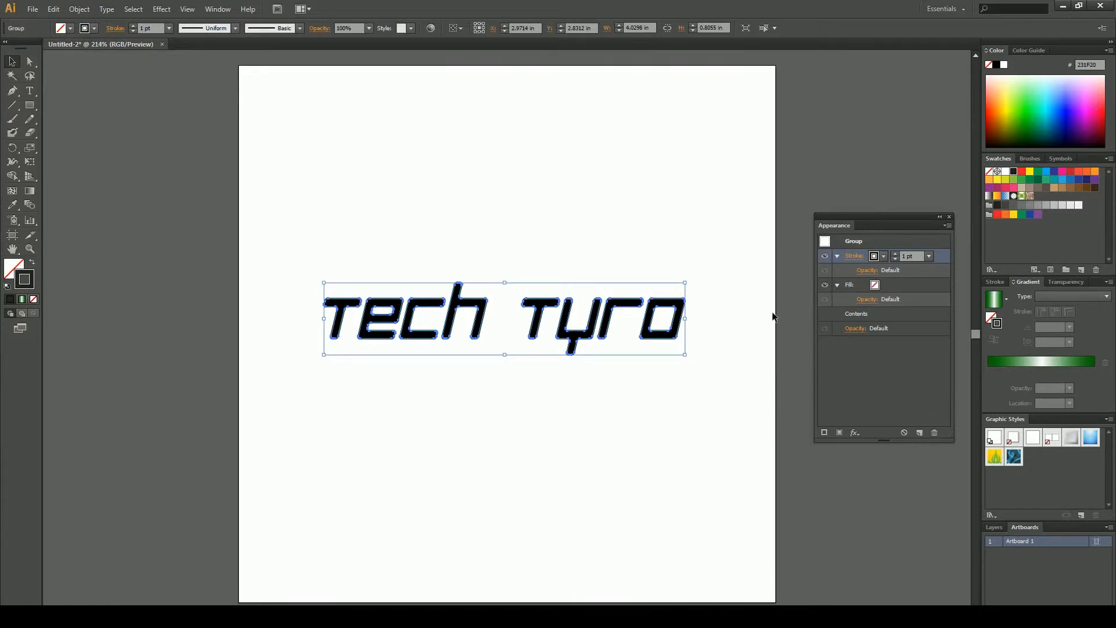
pyautogui.click(593, 385)
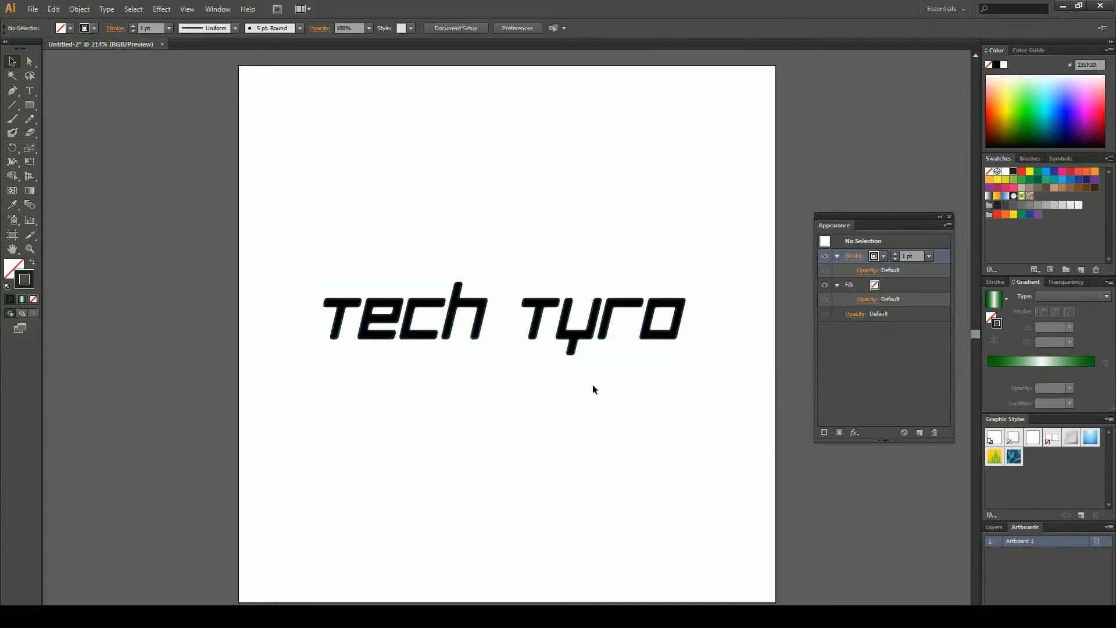
pyautogui.click(610, 326)
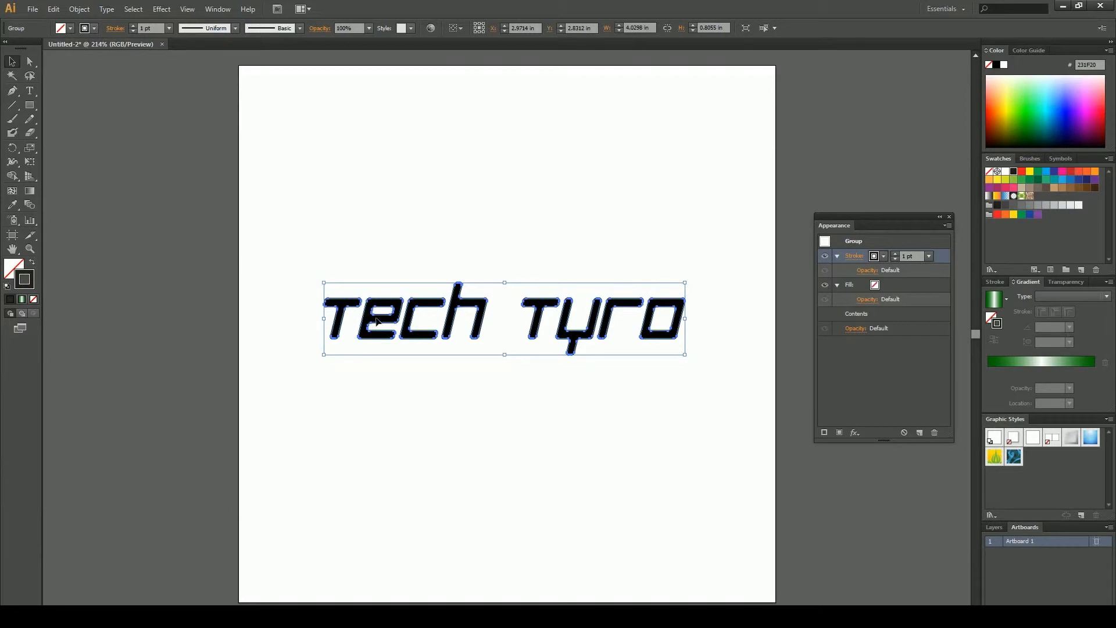
pyautogui.click(33, 299)
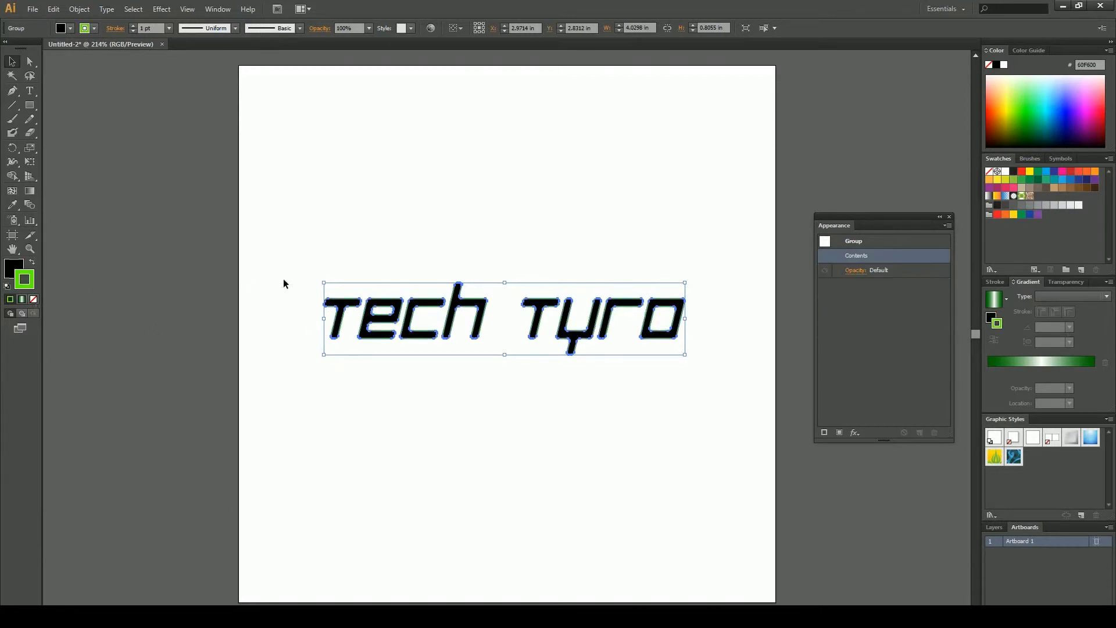
pyautogui.click(345, 226)
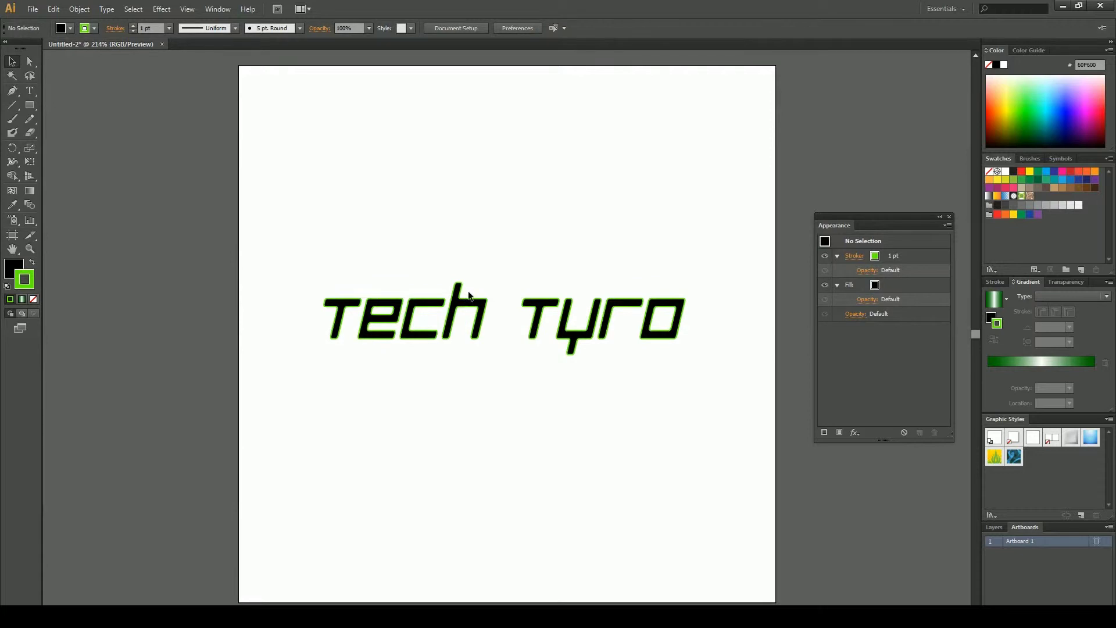
# Remove the green stroke from the outlined "Tech Tyro" letters and add a new stroke to the whole group
pyautogui.click(468, 303)
pyautogui.click(33, 299)
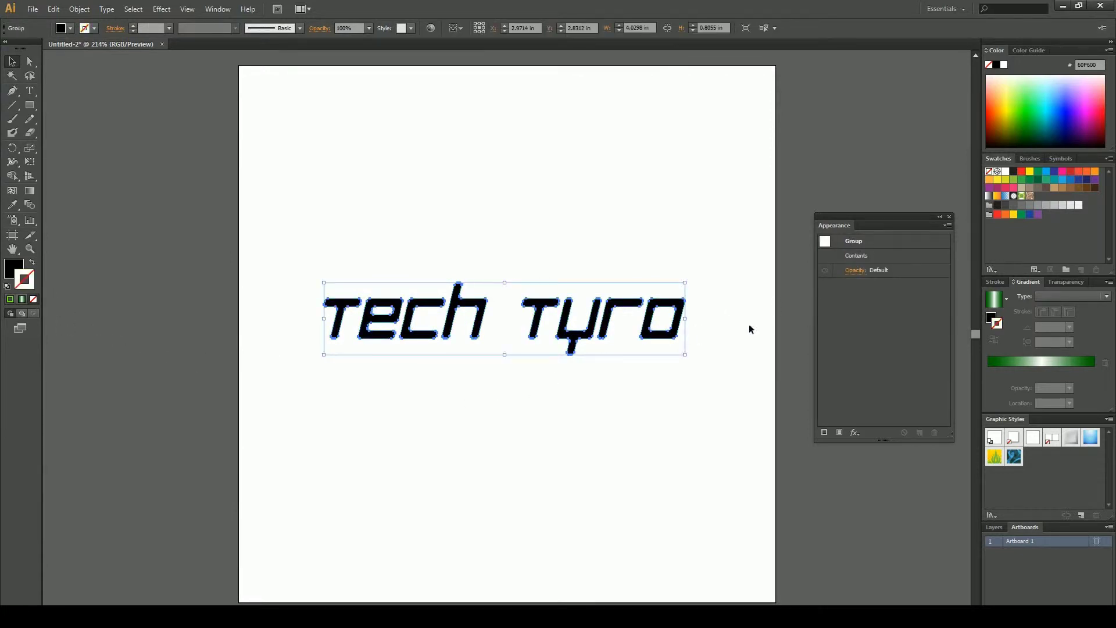
pyautogui.click(947, 226)
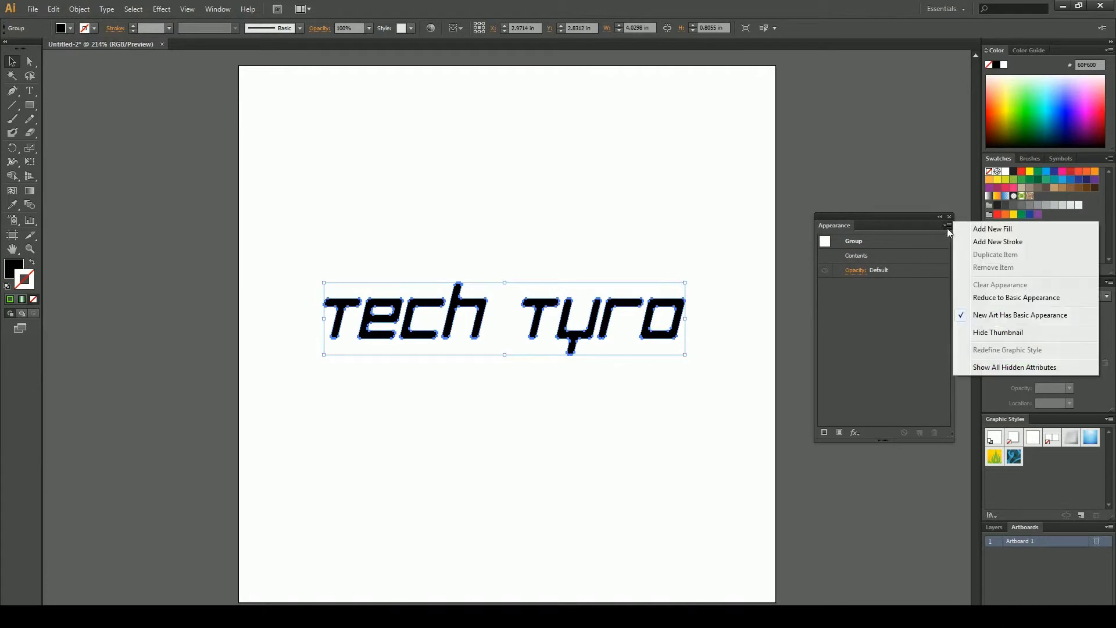
pyautogui.click(988, 240)
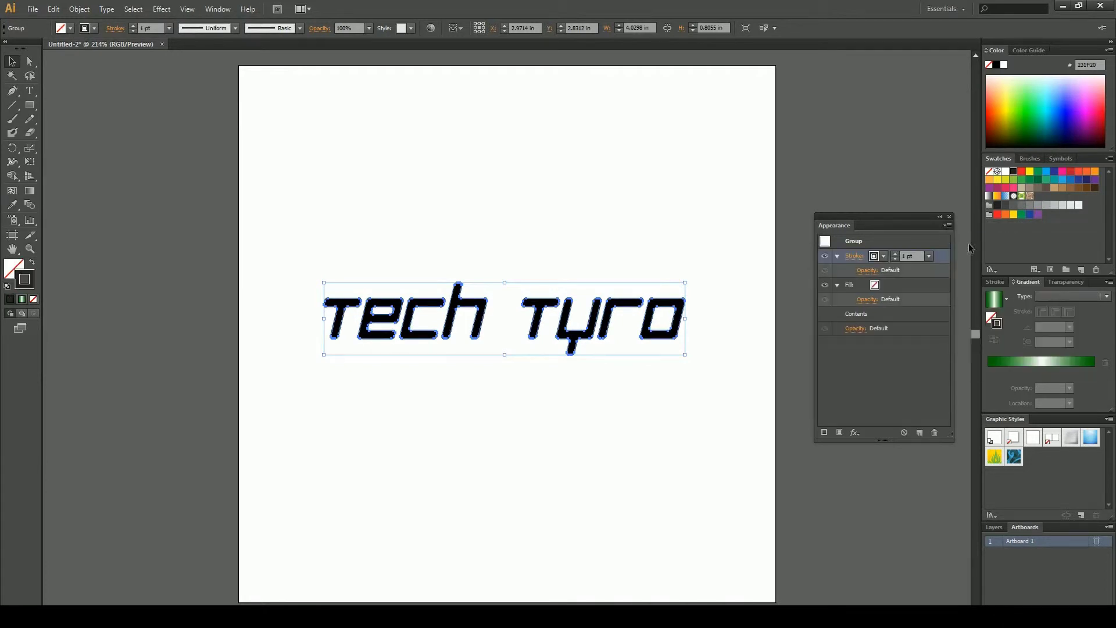
# Set the group's new stroke to the dark green swatch (006838) and deselect the artwork
pyautogui.click(883, 256)
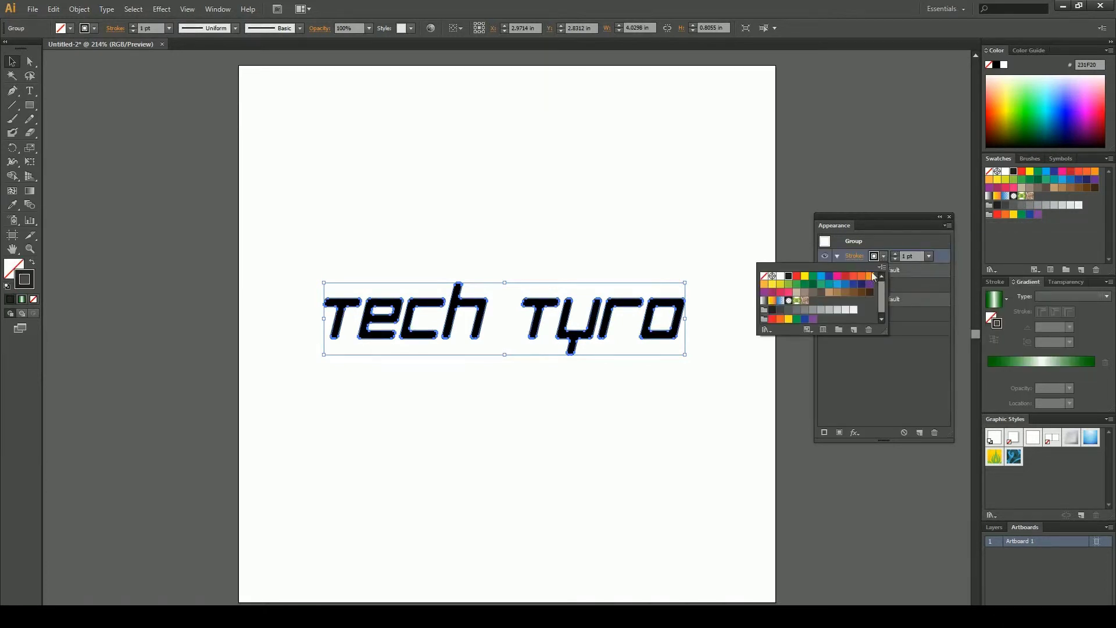
pyautogui.click(815, 283)
pyautogui.click(703, 374)
pyautogui.click(696, 383)
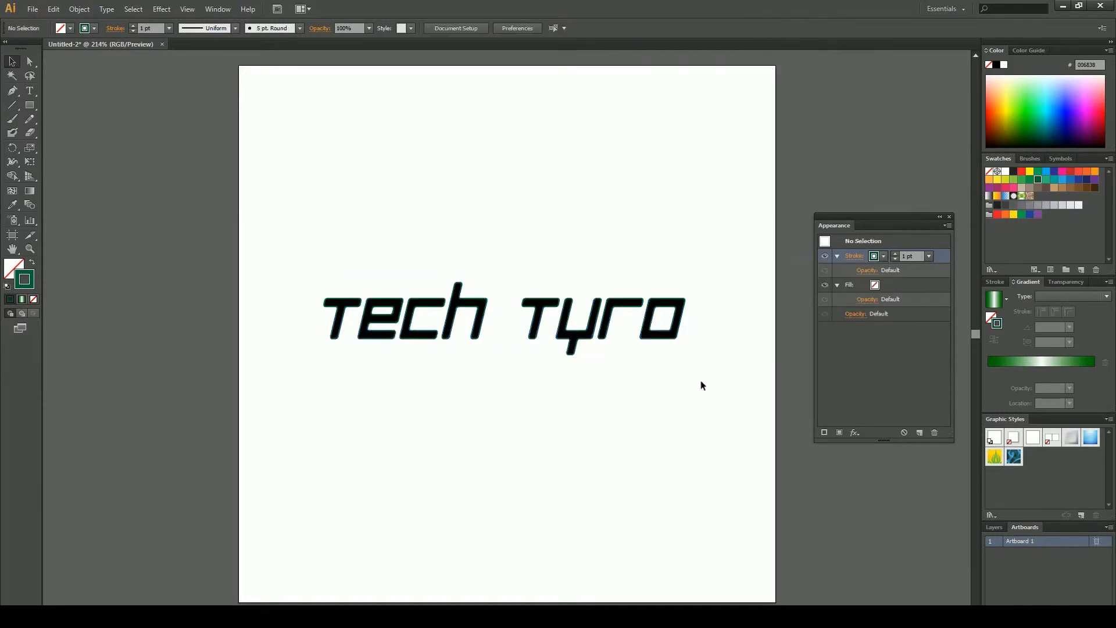
# Apply the green-white-green linear gradient to the group's new stroke
pyautogui.click(610, 337)
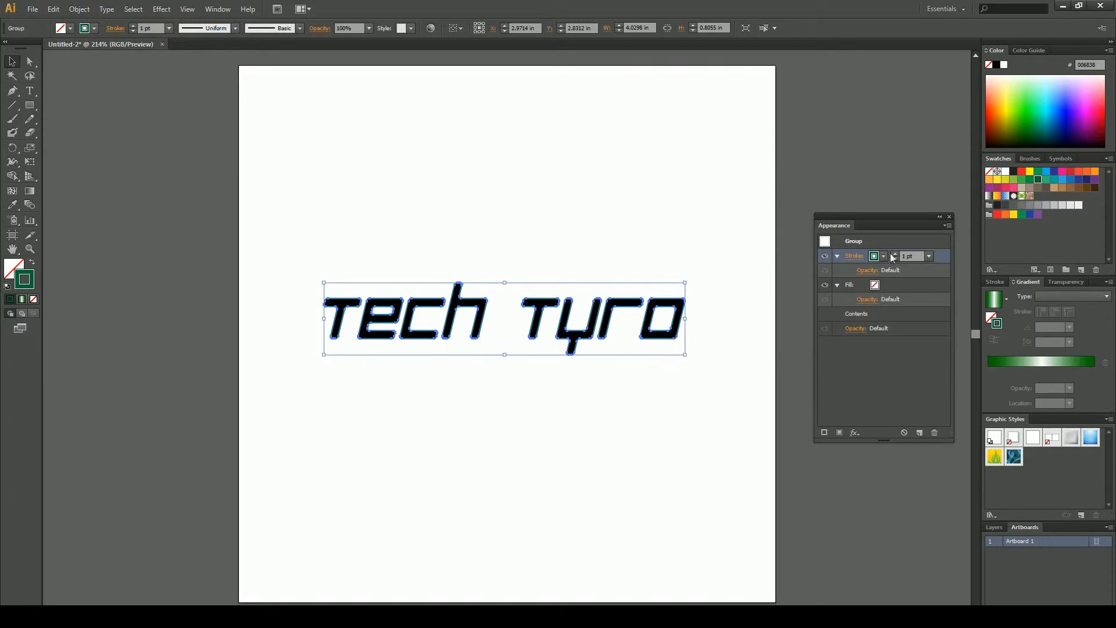
pyautogui.click(995, 302)
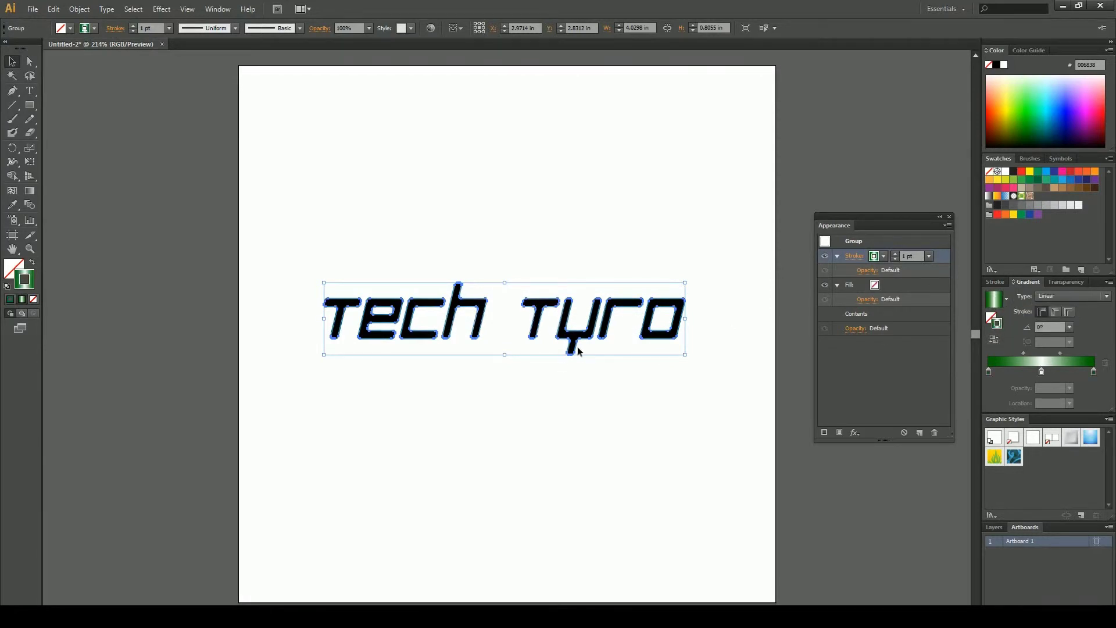
pyautogui.click(615, 372)
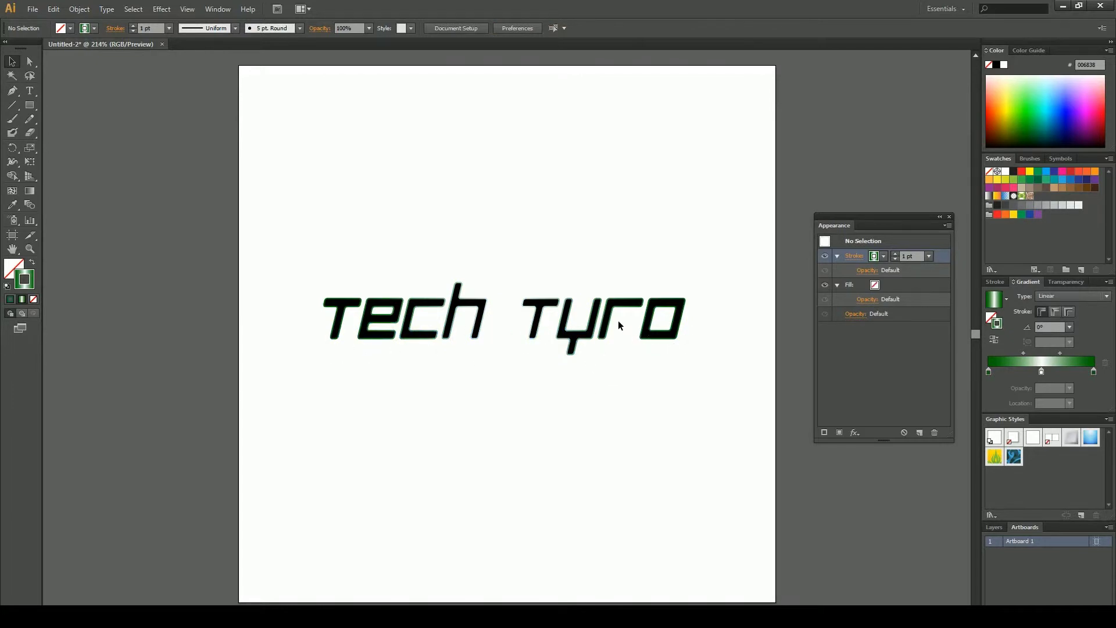
# Set the weight of the "Tech Tyro" group's gradient stroke to 5 pt
pyautogui.click(679, 333)
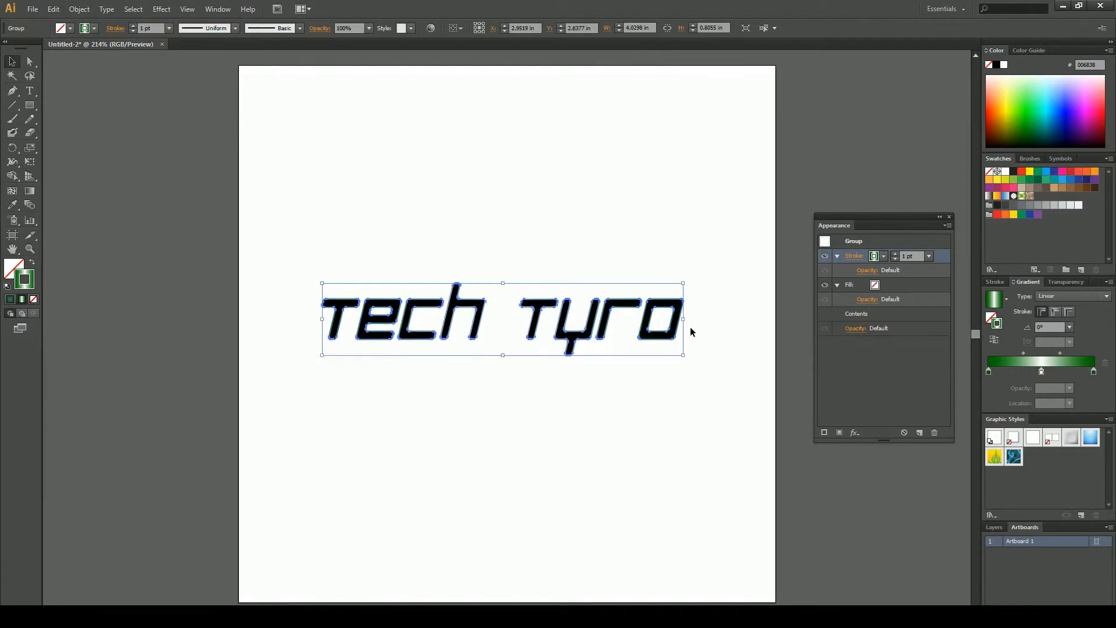
pyautogui.click(929, 257)
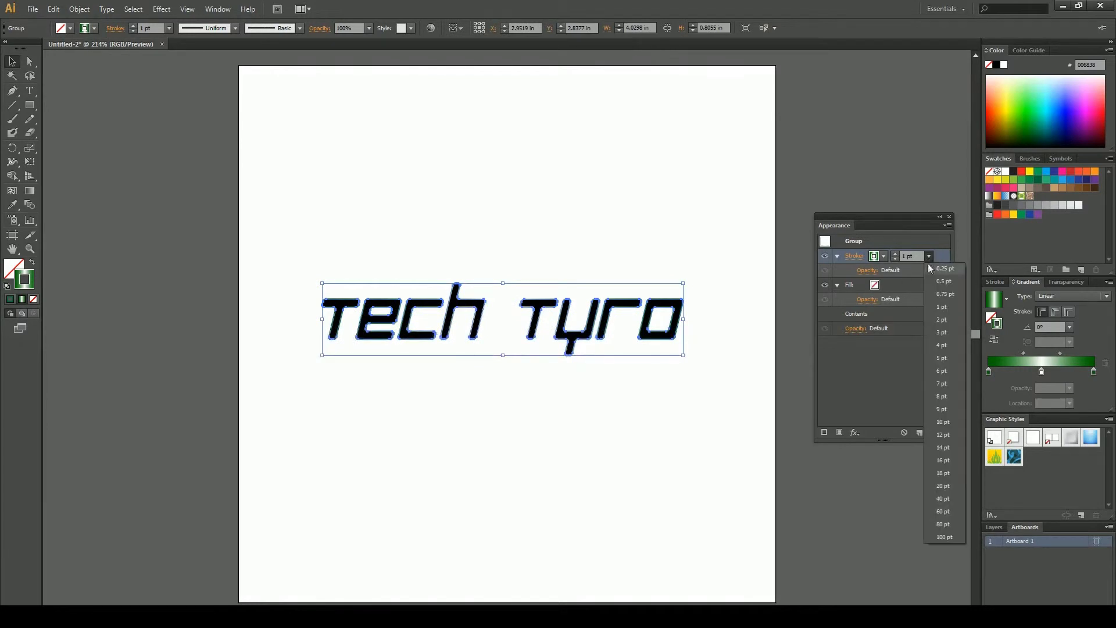
pyautogui.click(941, 358)
pyautogui.click(674, 410)
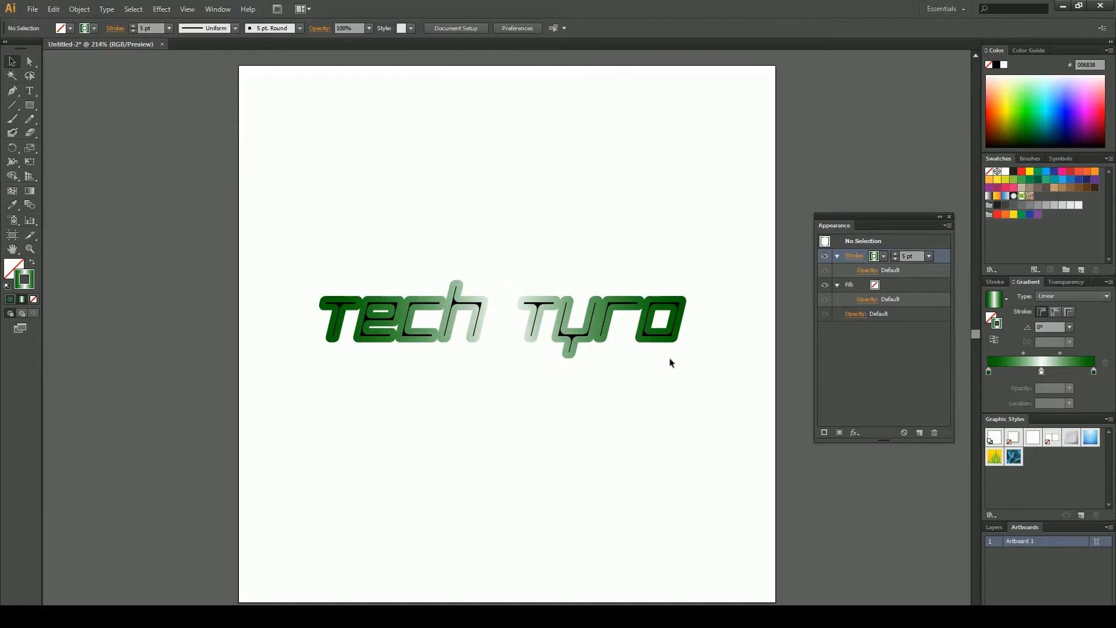
# Start an Offset Path effect on the group's gradient stroke with a 5 pt offset and preview it
pyautogui.click(620, 338)
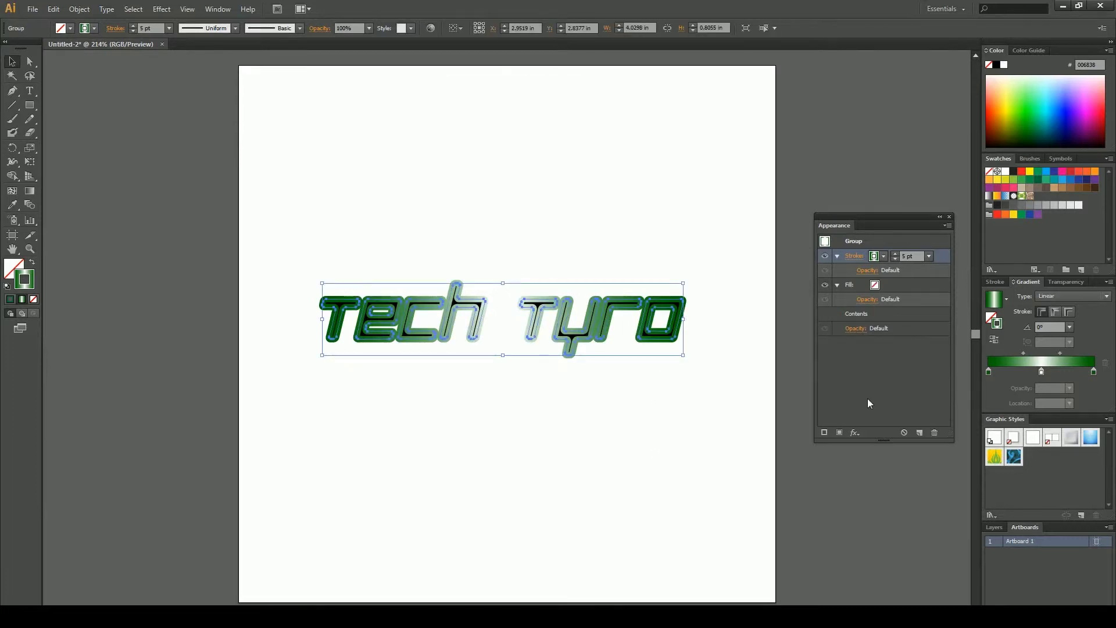
pyautogui.click(163, 13)
pyautogui.moveTo(254, 116)
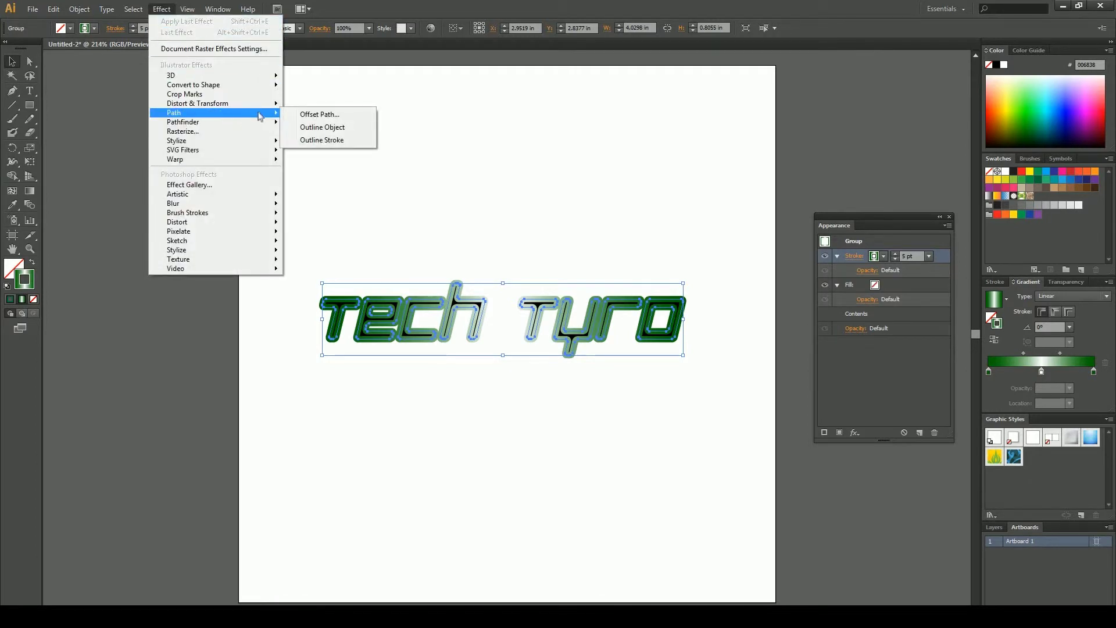
pyautogui.click(322, 114)
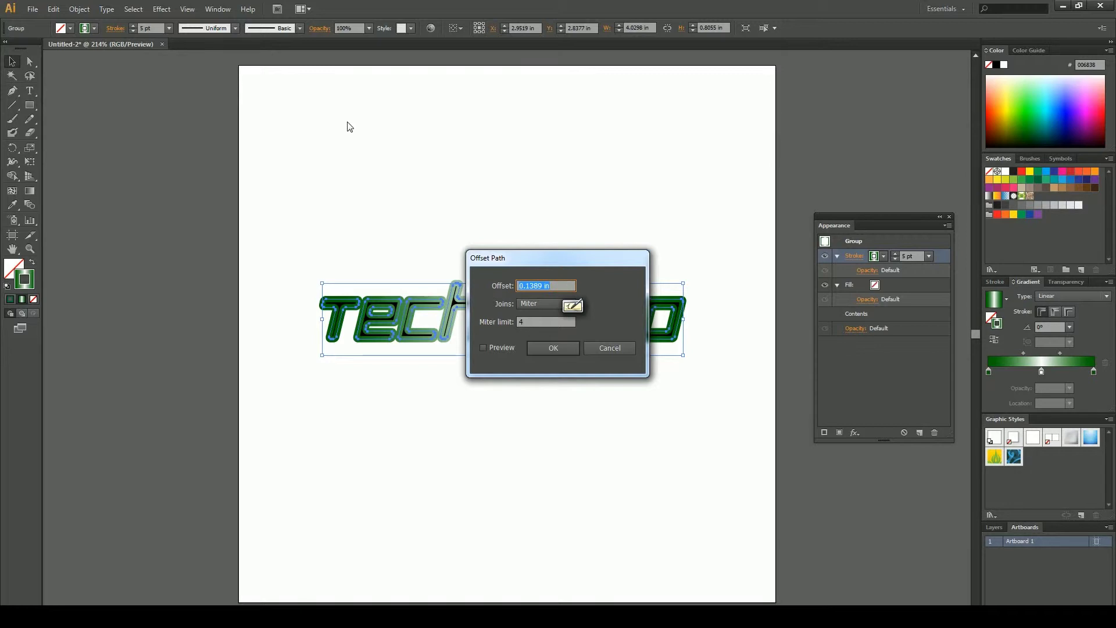
pyautogui.write('5 ')
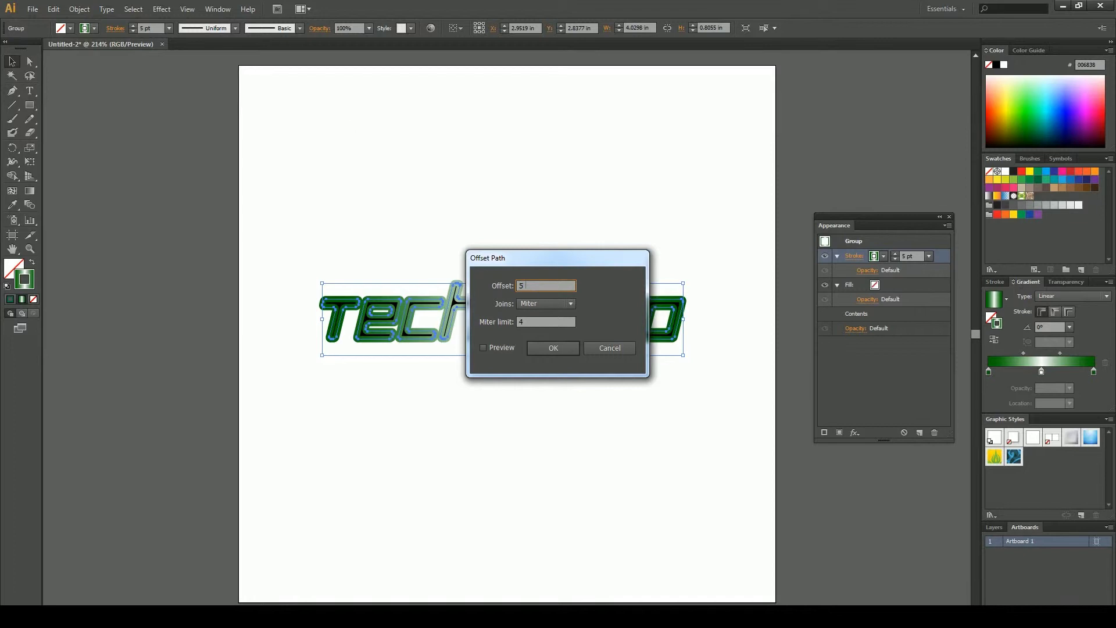
pyautogui.write('pt')
pyautogui.click(905, 255)
pyautogui.press('Tab')
pyautogui.click(483, 348)
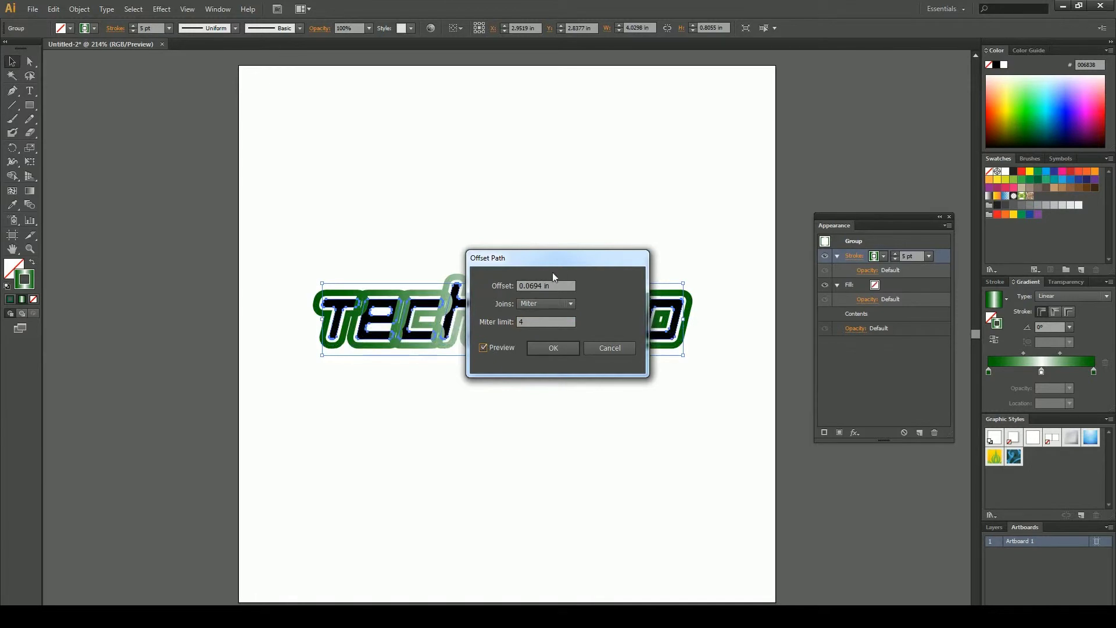
# Set the path offset to 2.5 pt, keeping miter joins and a miter limit of 4, and apply the effect
pyautogui.moveTo(555, 263); pyautogui.dragTo(687, 158)
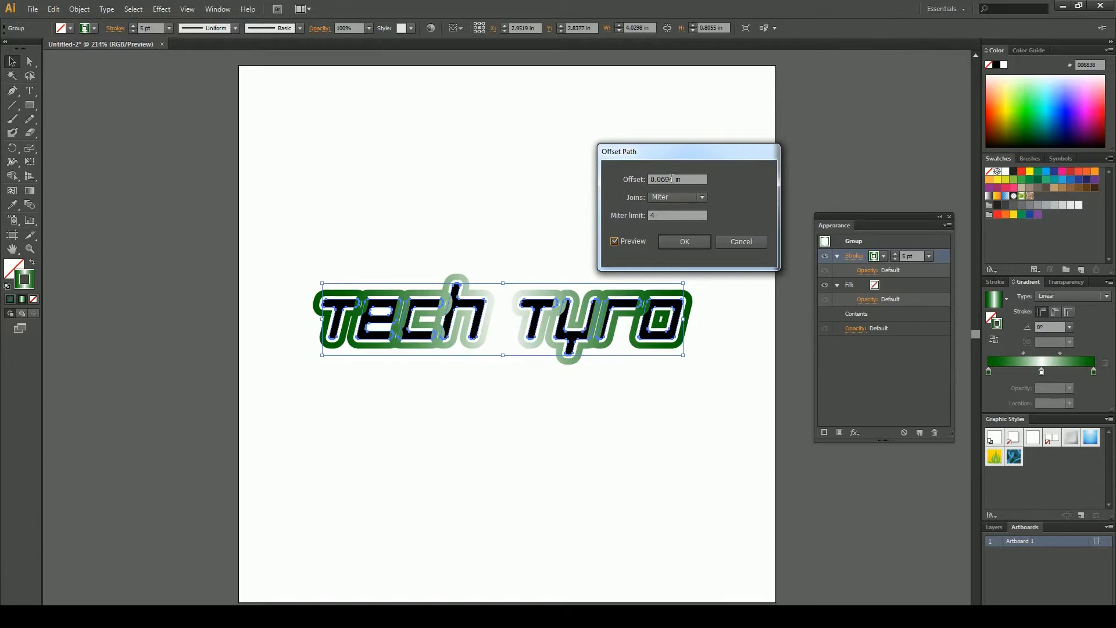
pyautogui.moveTo(689, 179); pyautogui.dragTo(626, 185)
pyautogui.write('2.5')
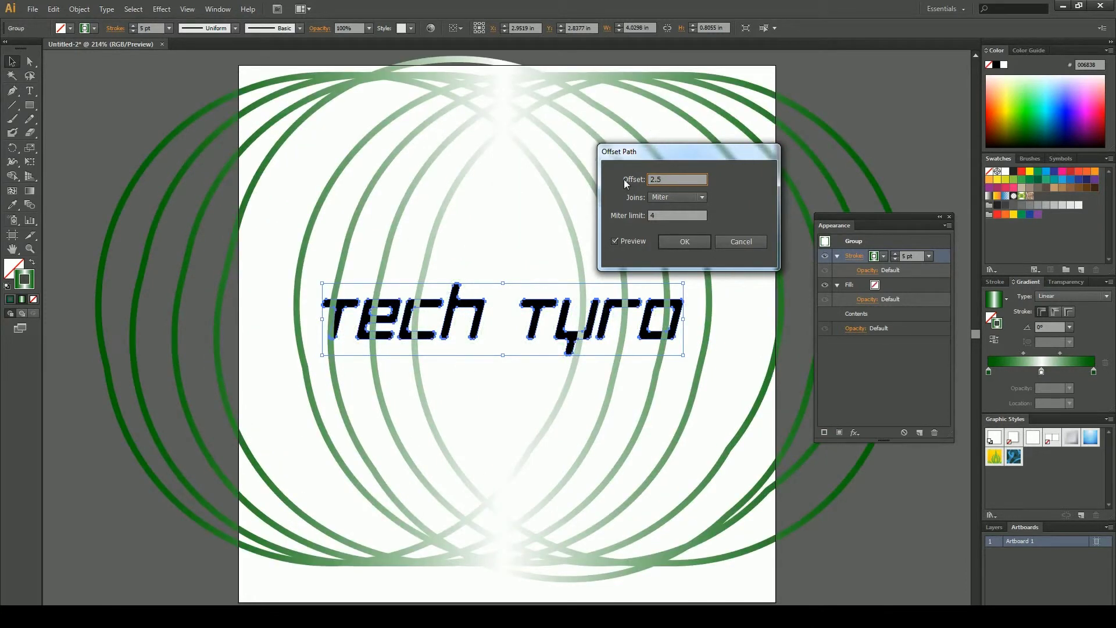
pyautogui.write(' p')
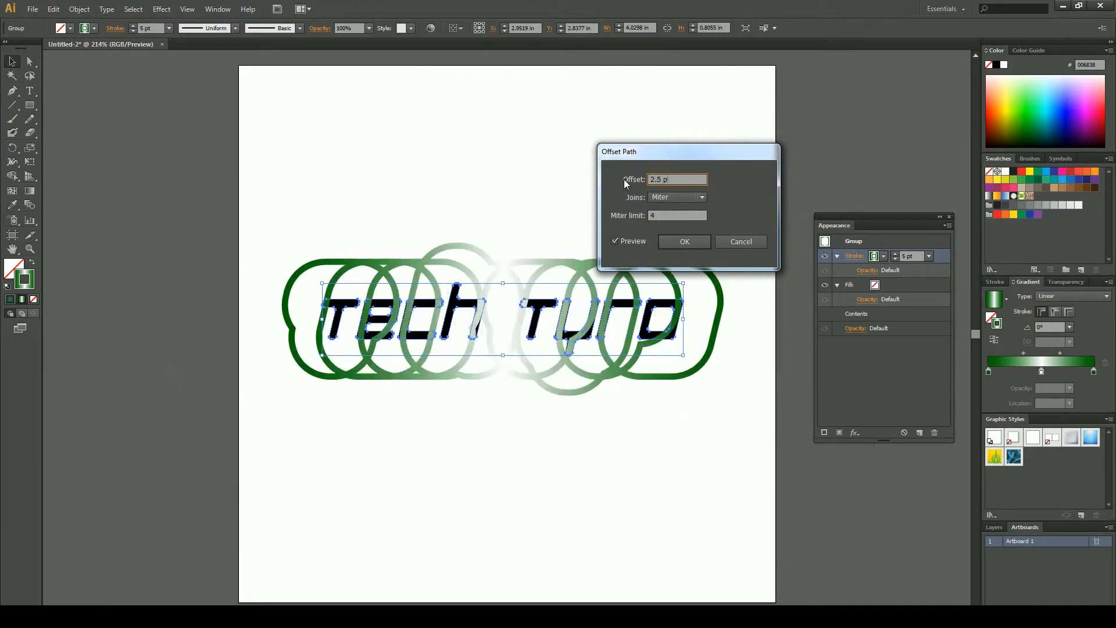
pyautogui.write('t')
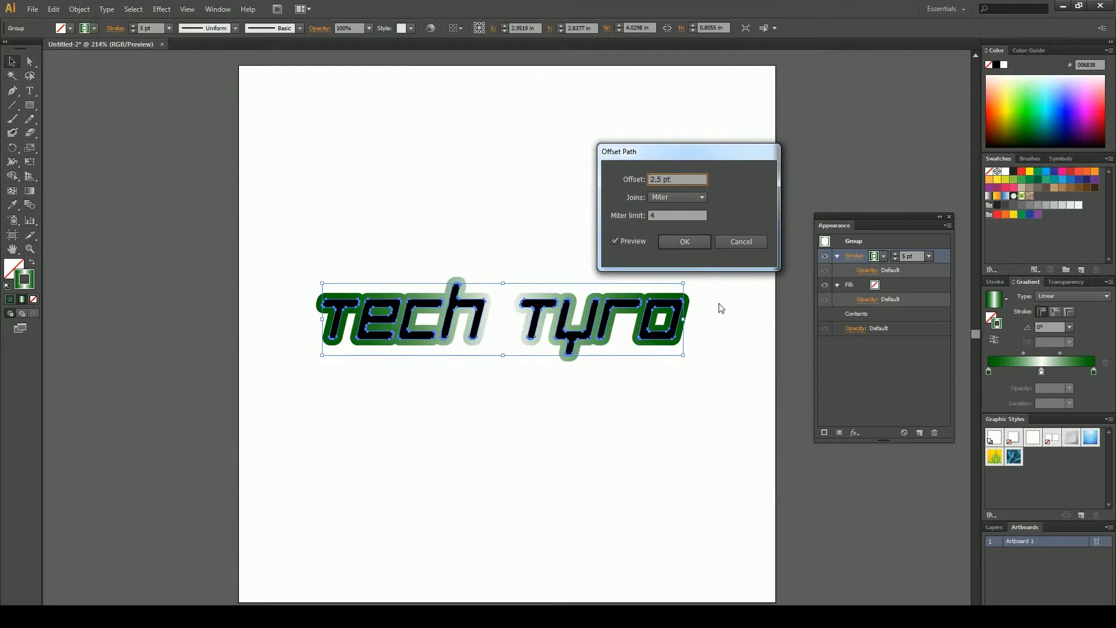
pyautogui.click(687, 216)
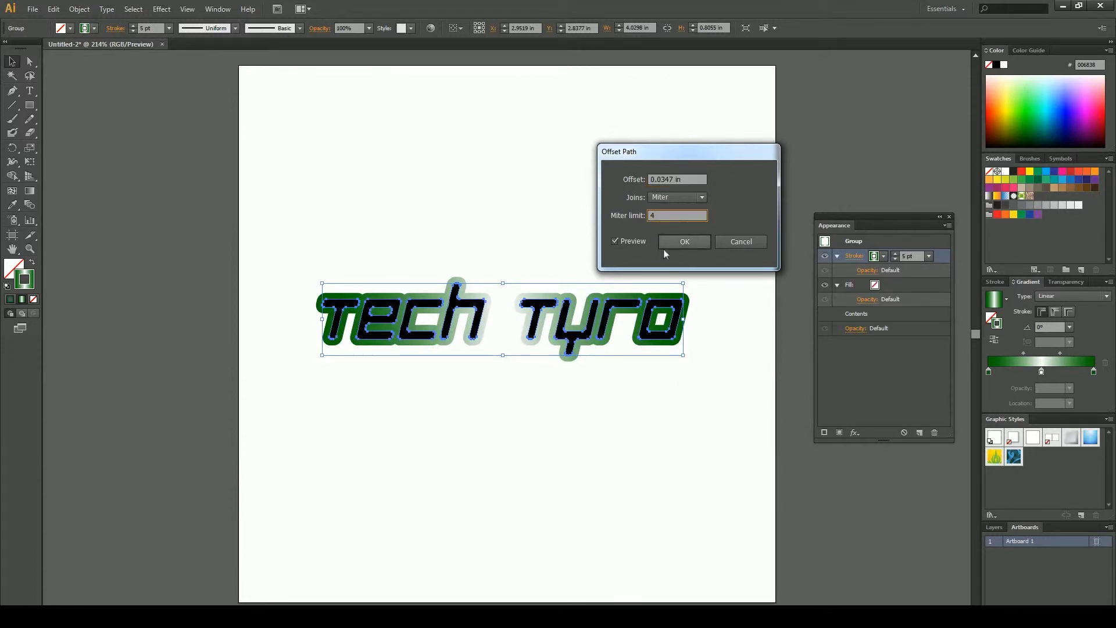
pyautogui.click(681, 243)
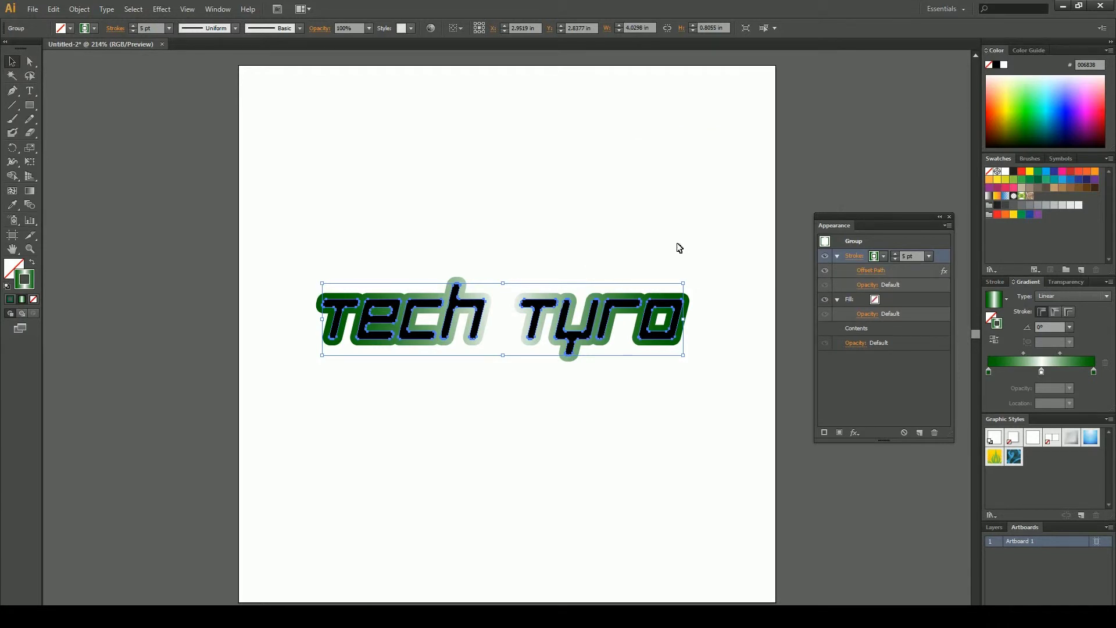
pyautogui.click(675, 249)
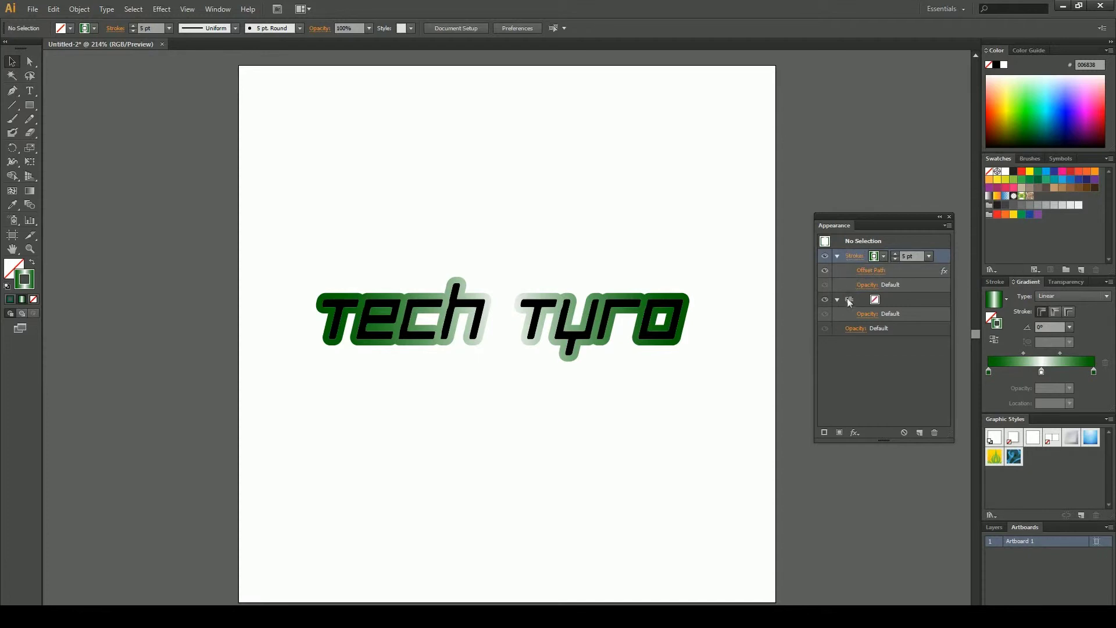
# Try setting the fill to black and moving it above the stroke without the group selected
pyautogui.click(875, 299)
pyautogui.click(876, 301)
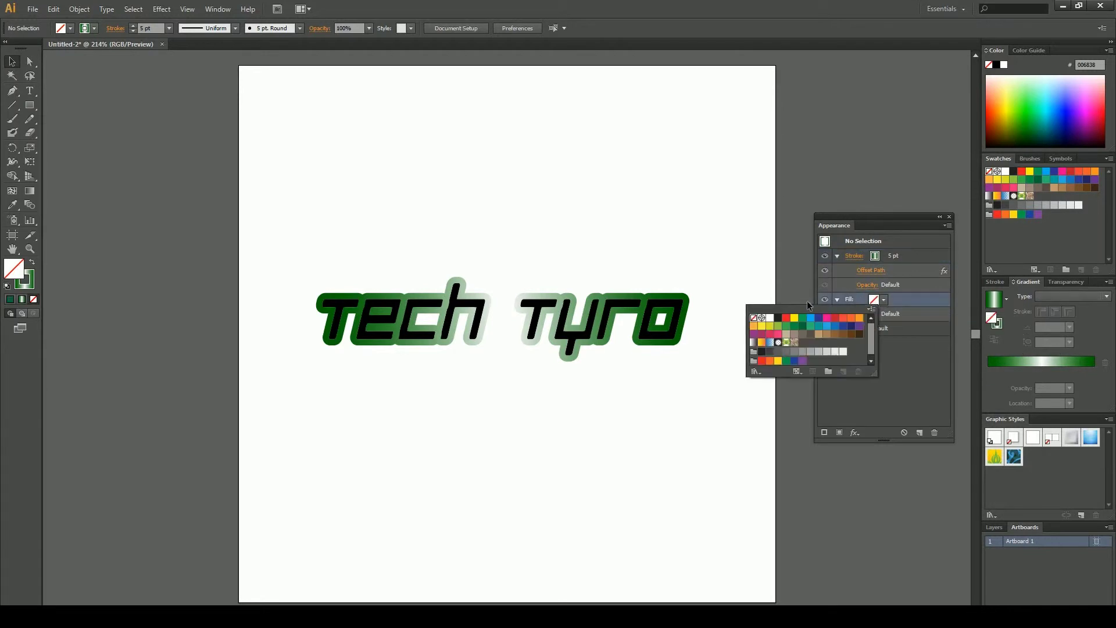
pyautogui.click(779, 318)
pyautogui.click(889, 312)
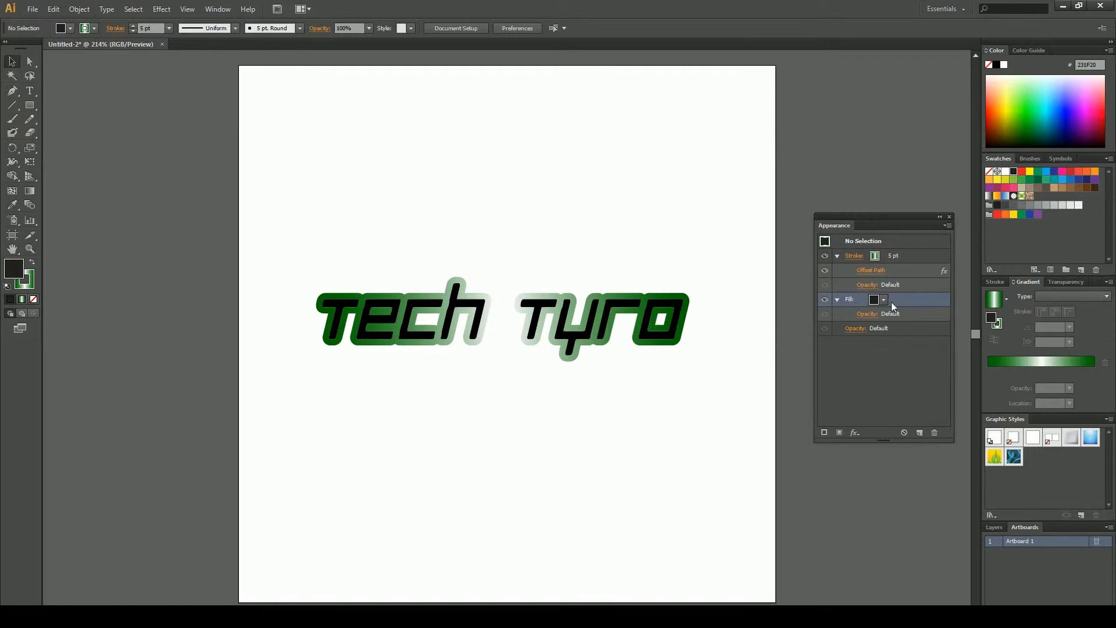
pyautogui.moveTo(891, 286); pyautogui.dragTo(896, 255)
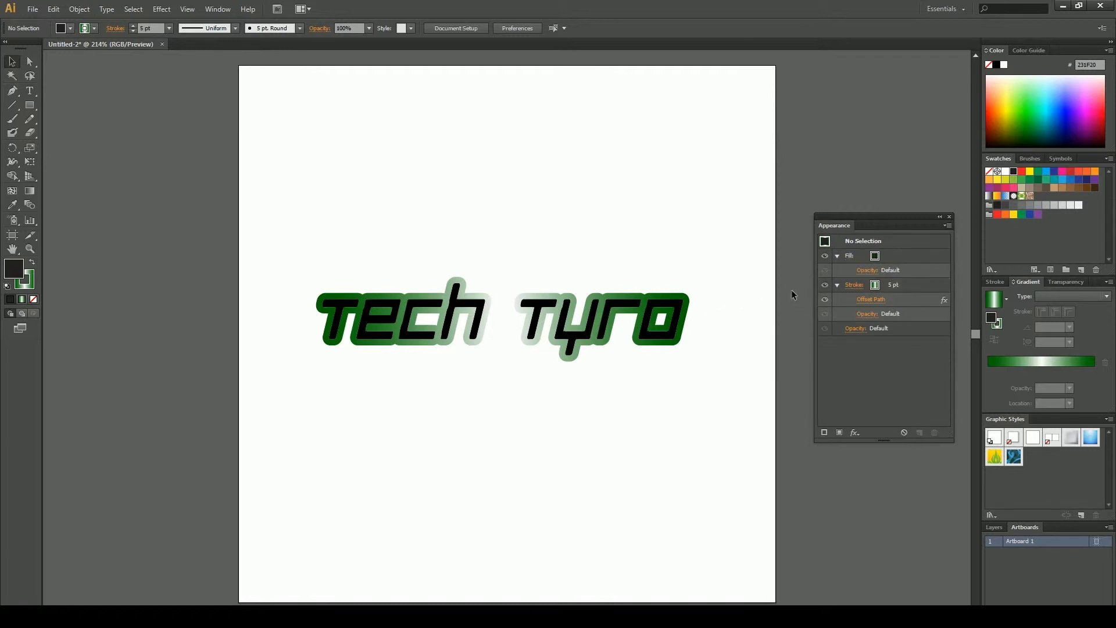
# Give the "Tech Tyro" group a black fill and move that fill above the gradient stroke
pyautogui.click(672, 307)
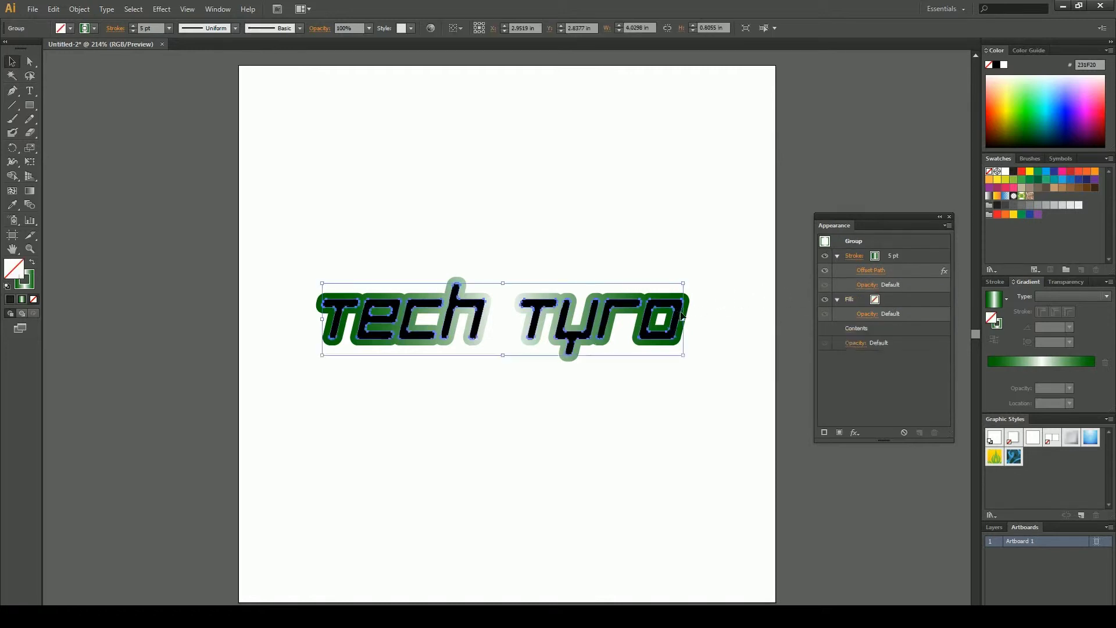
pyautogui.click(878, 304)
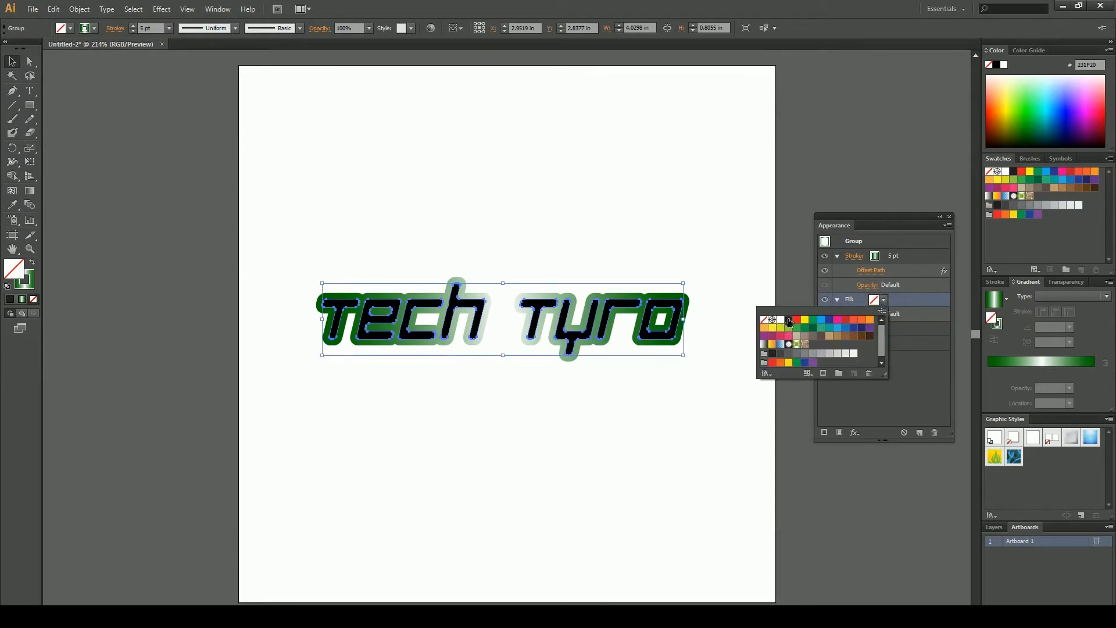
pyautogui.click(789, 320)
pyautogui.click(892, 304)
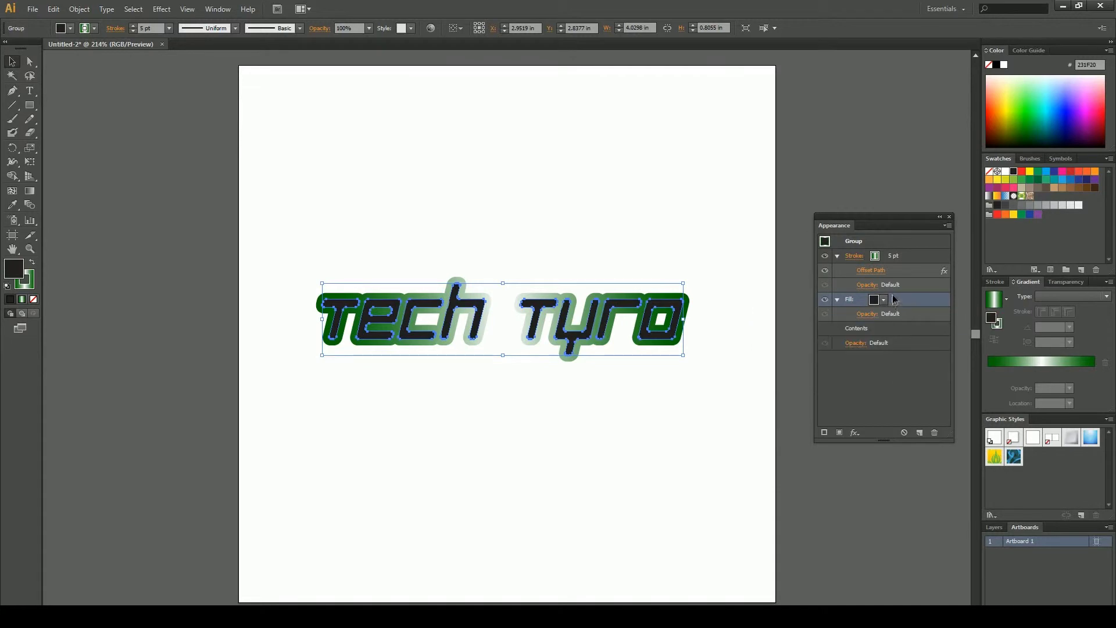
pyautogui.moveTo(859, 302); pyautogui.dragTo(873, 255)
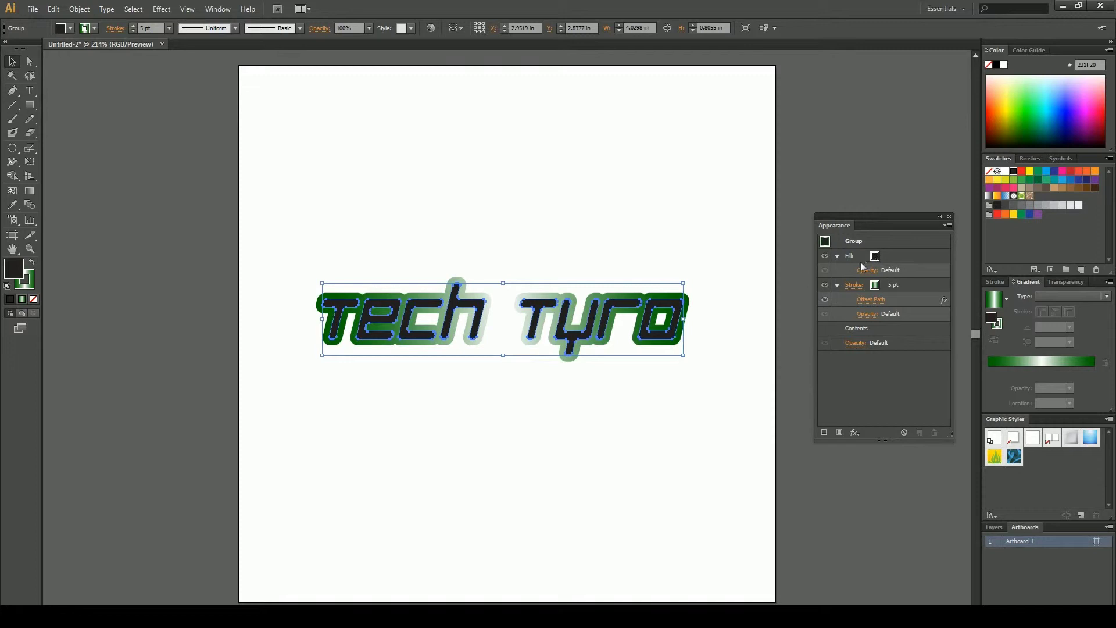
pyautogui.click(717, 342)
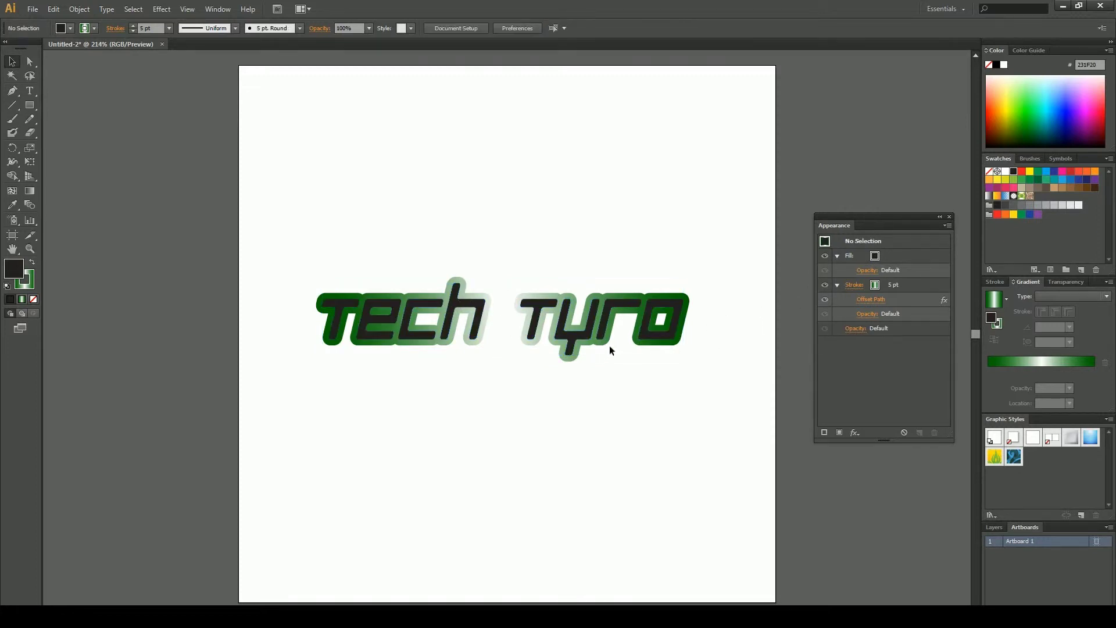
pyautogui.click(875, 257)
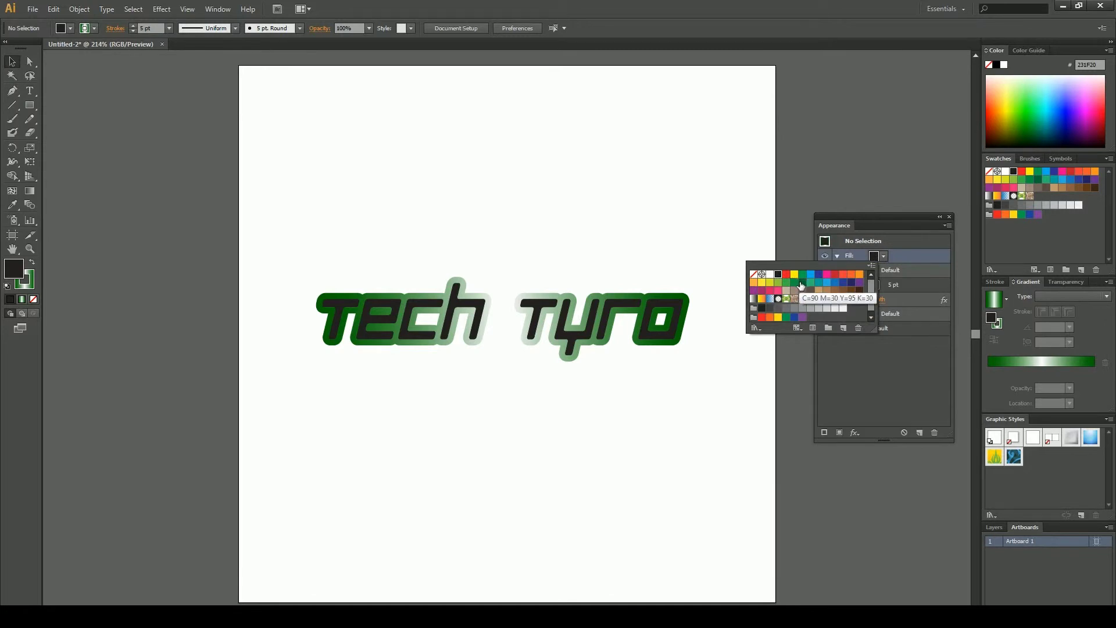
pyautogui.click(876, 258)
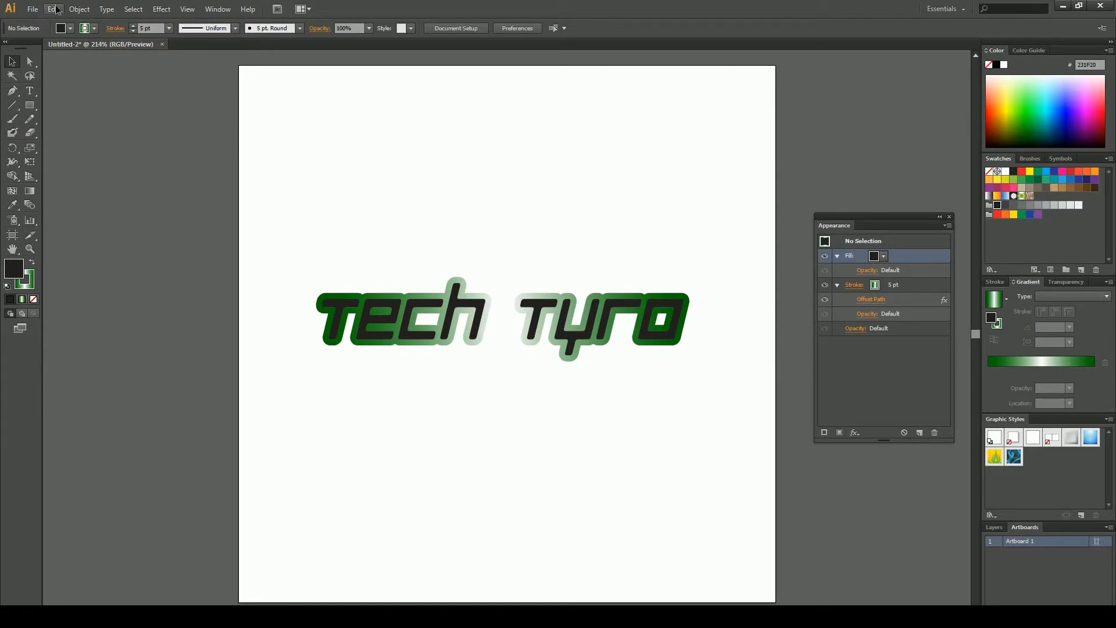
pyautogui.click(79, 9)
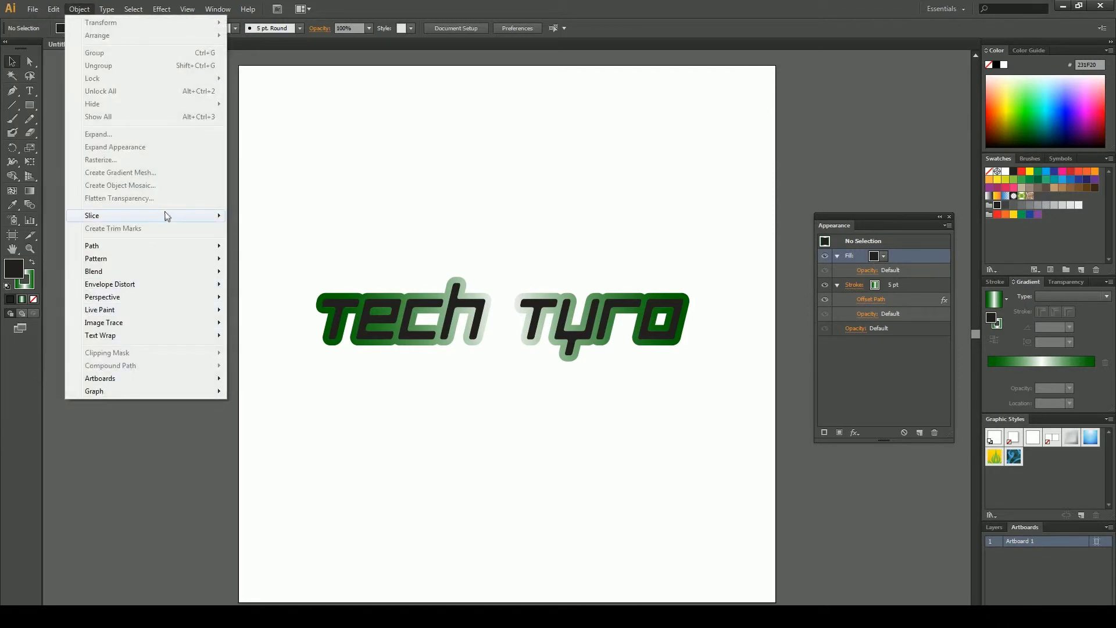
pyautogui.moveTo(57, 12)
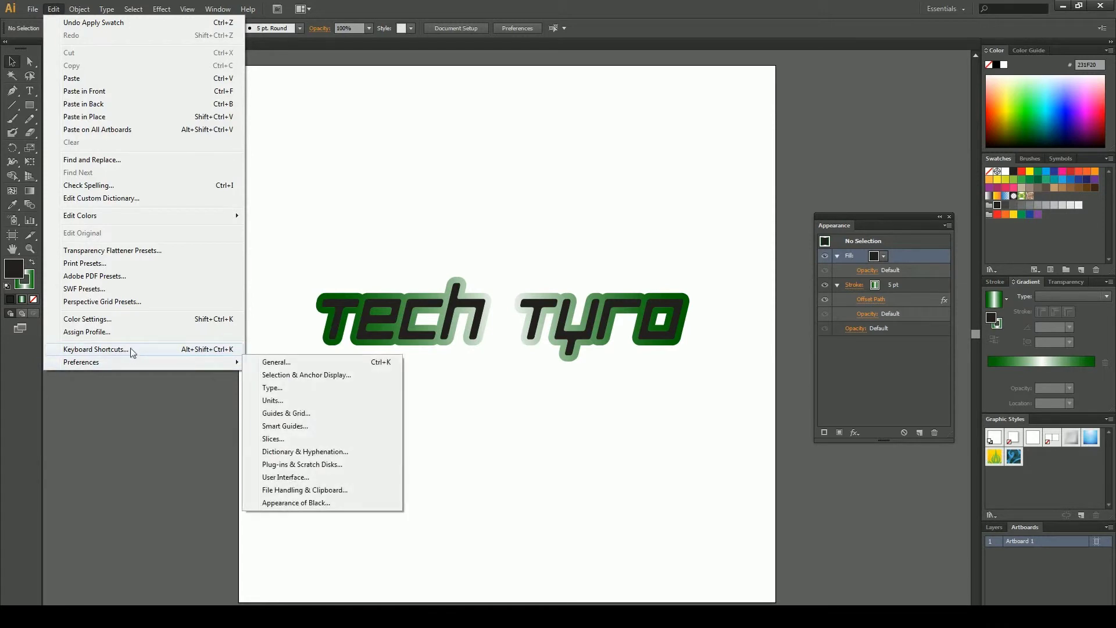
pyautogui.click(150, 322)
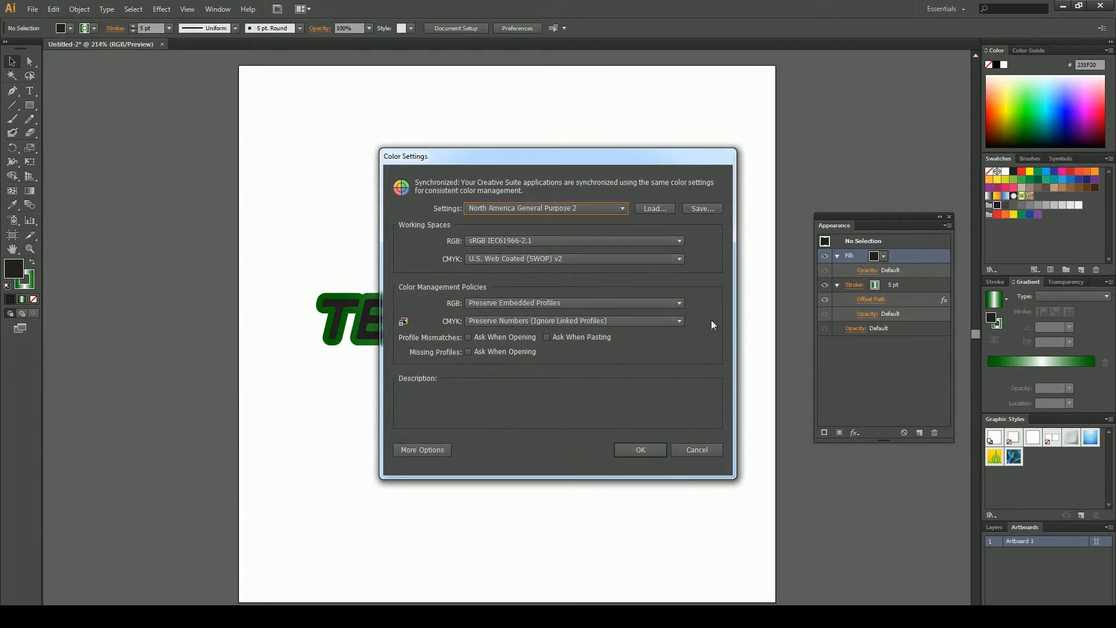
pyautogui.click(634, 452)
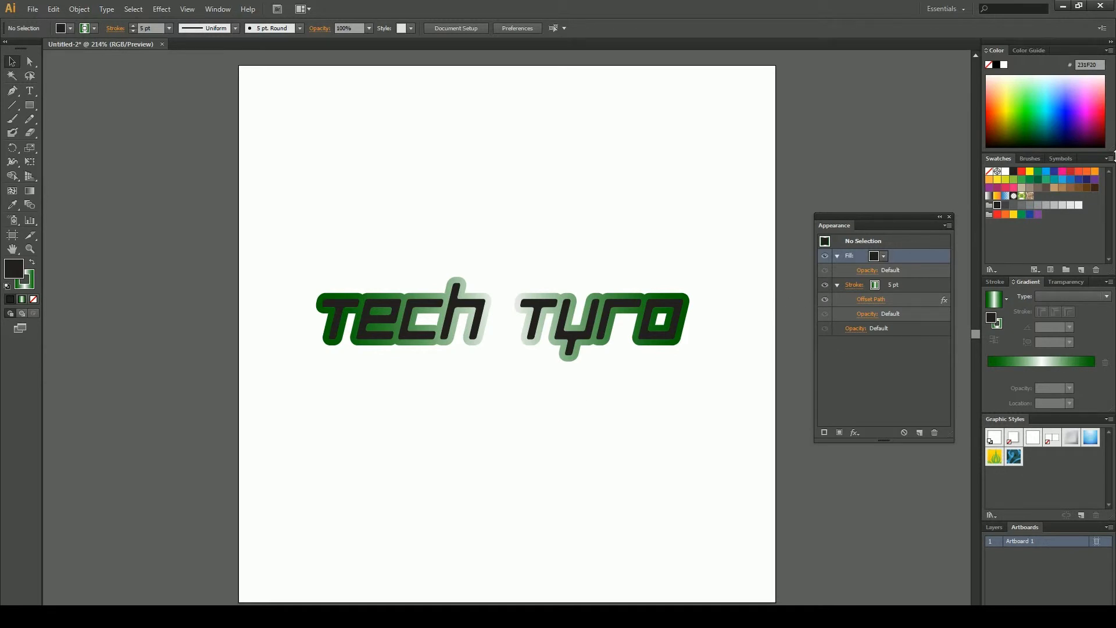
pyautogui.click(1109, 159)
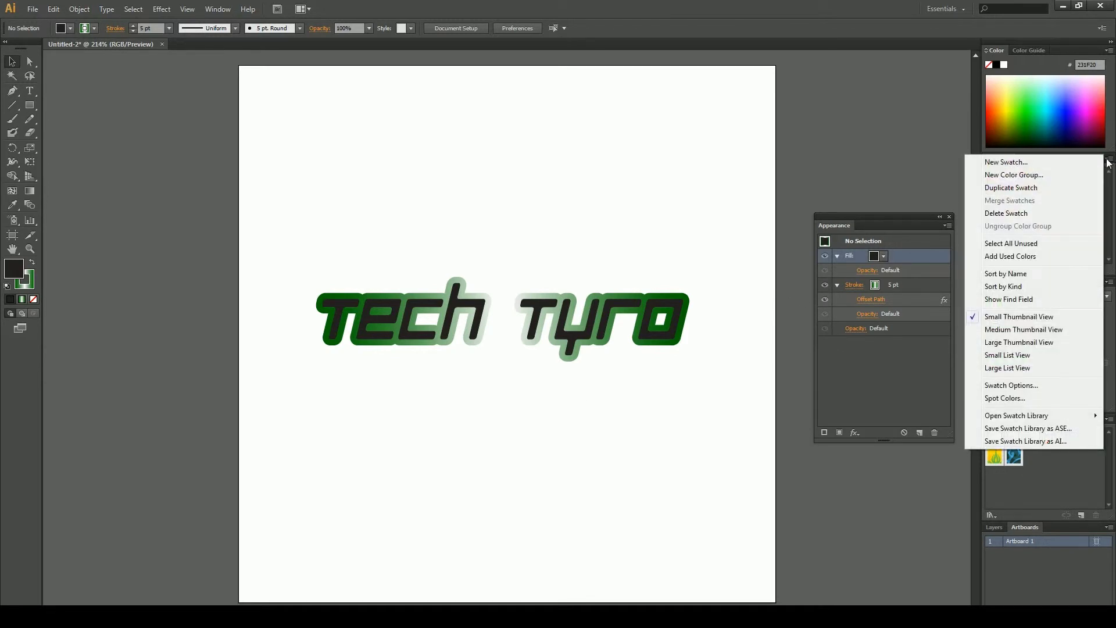
pyautogui.click(1108, 161)
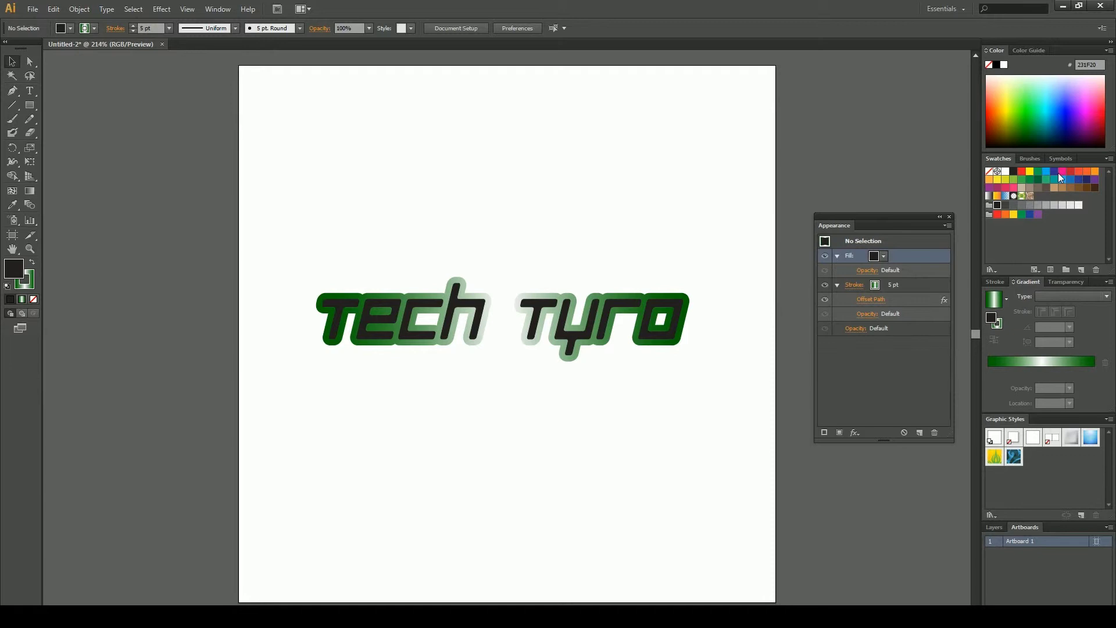
# Apply the linear green-white-green gradient to the "Tech Tyro" group's fill
pyautogui.hotkey('ctrl', 'a')
pyautogui.click(566, 368)
pyautogui.click(572, 356)
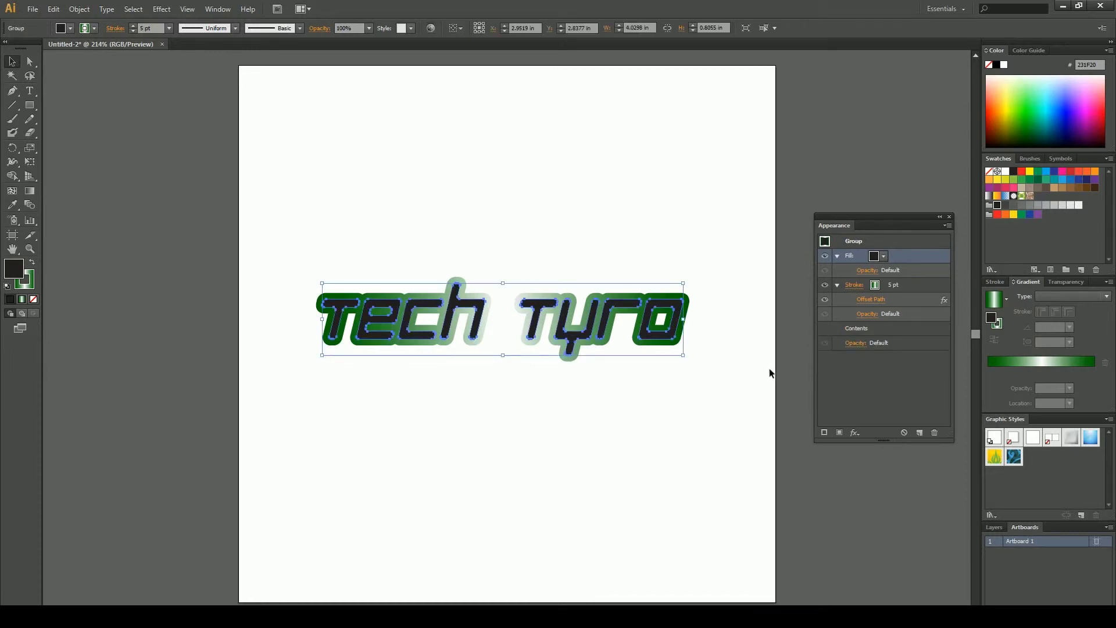
pyautogui.click(1007, 361)
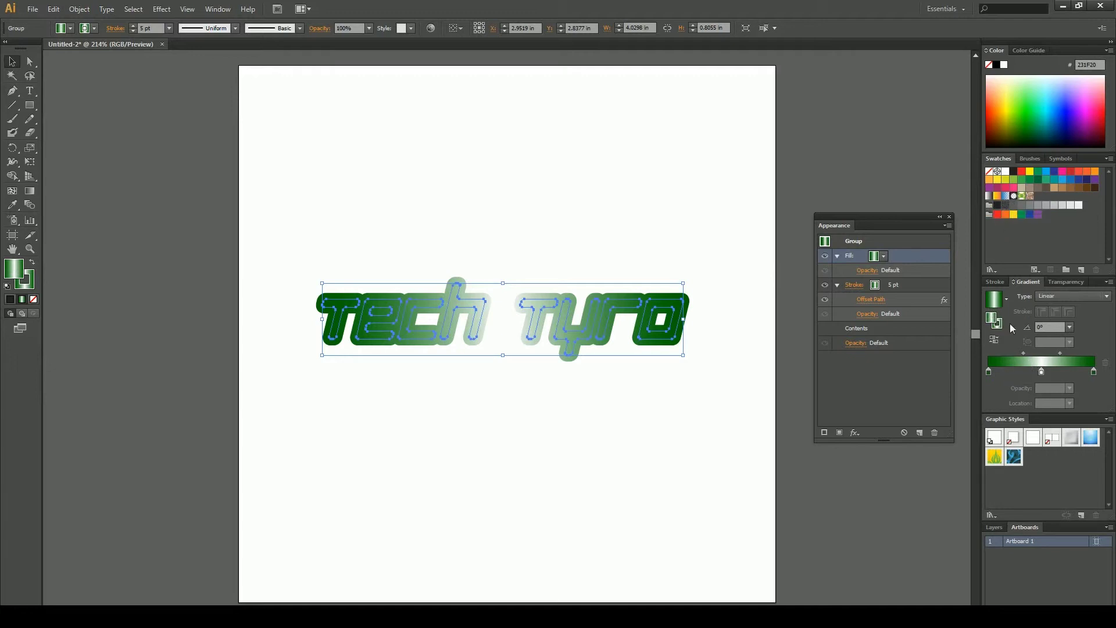
# Set both end stops of the group's fill gradient to black by reducing their green value to 0
pyautogui.click(989, 373)
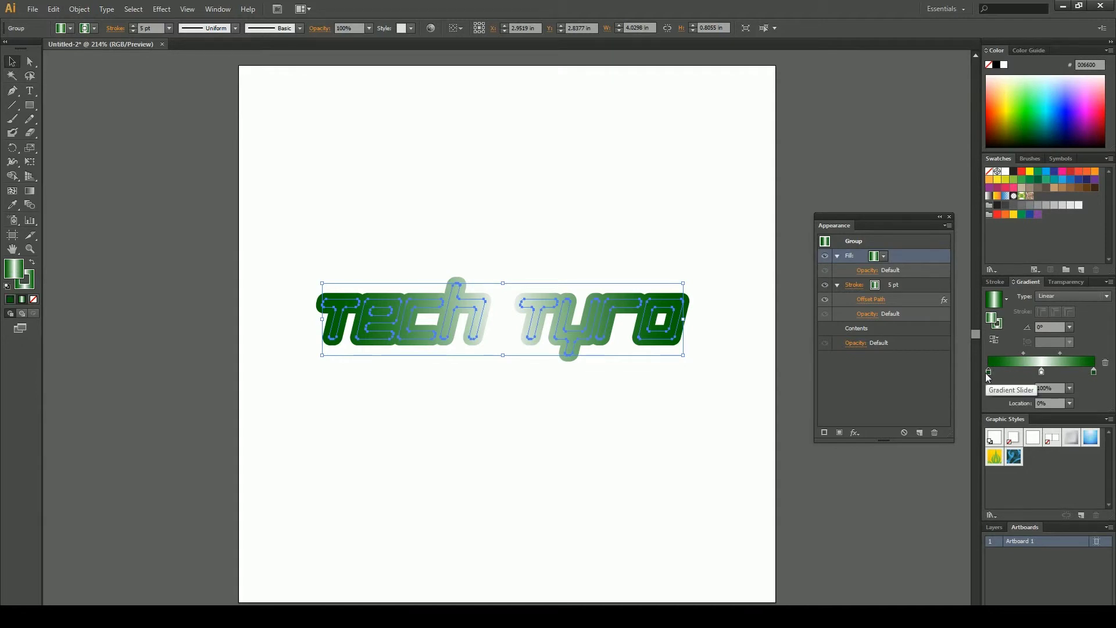
pyautogui.doubleClick(989, 375)
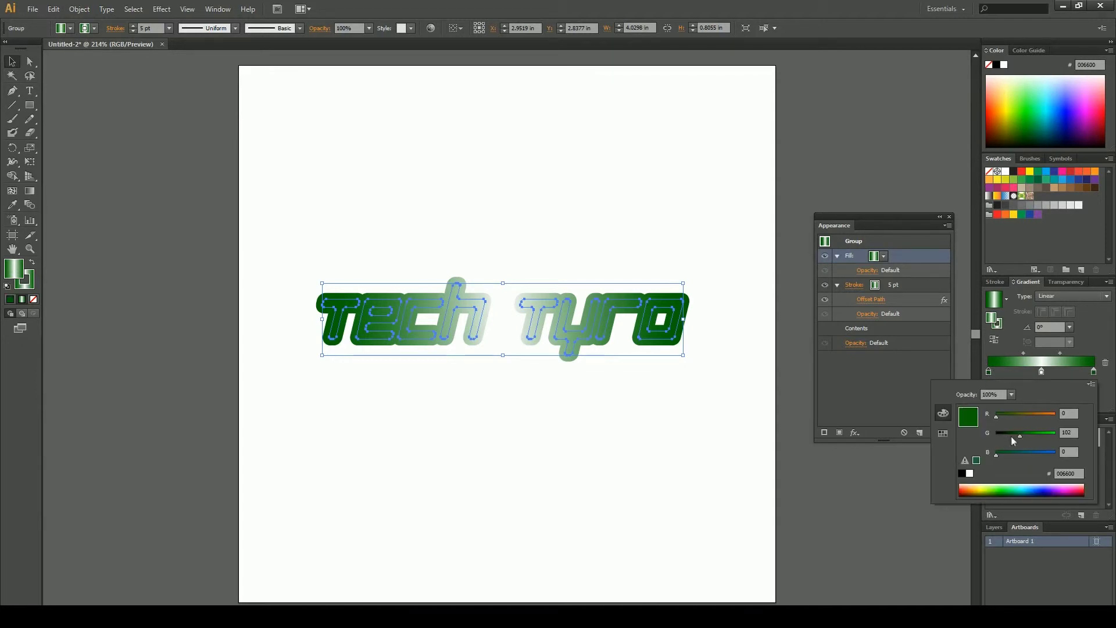
pyautogui.moveTo(1012, 439); pyautogui.dragTo(994, 439)
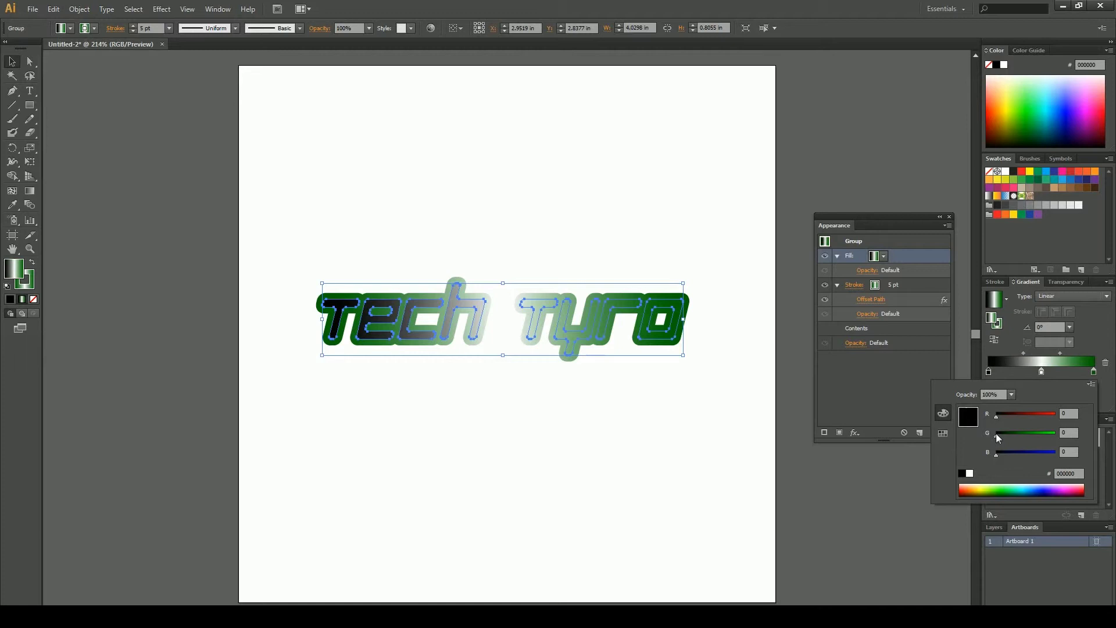
pyautogui.click(1094, 373)
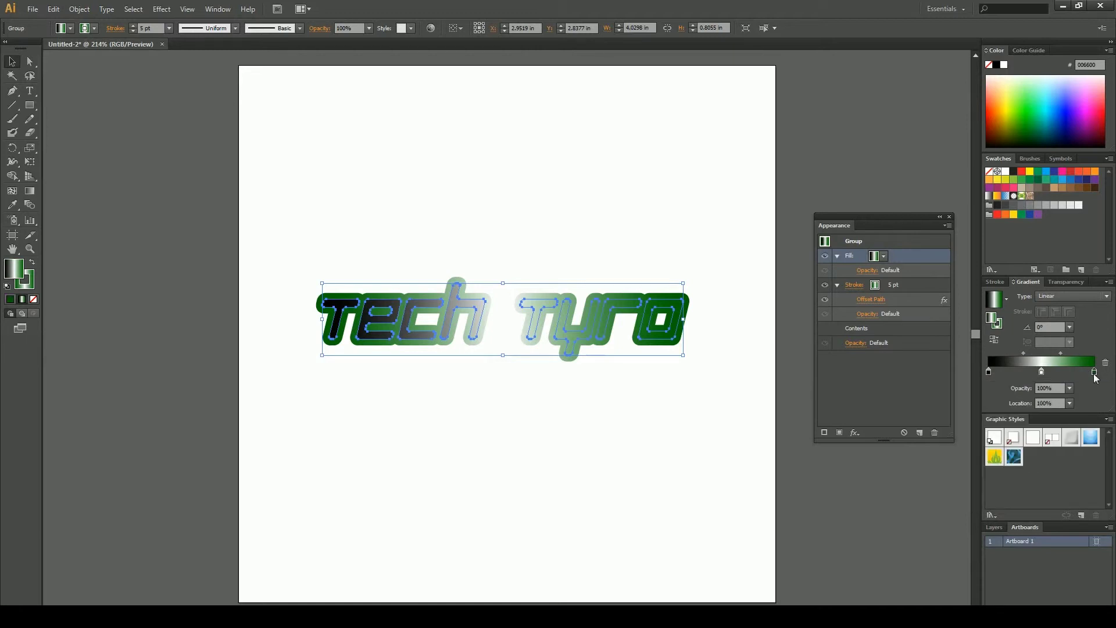
pyautogui.doubleClick(1094, 373)
pyautogui.moveTo(1020, 437); pyautogui.dragTo(985, 437)
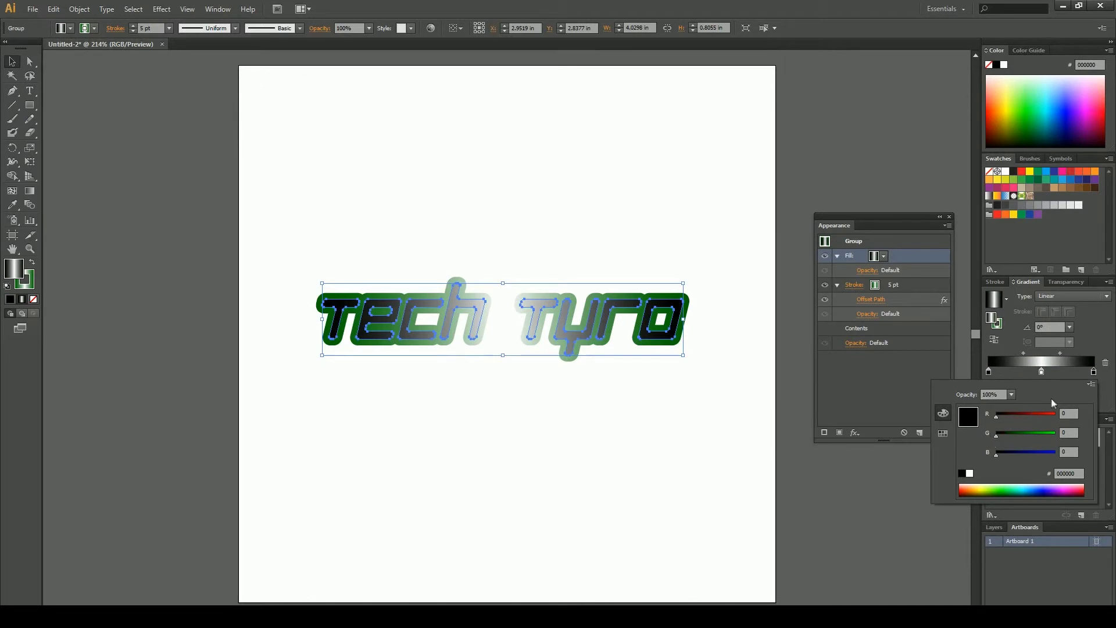
pyautogui.click(1109, 390)
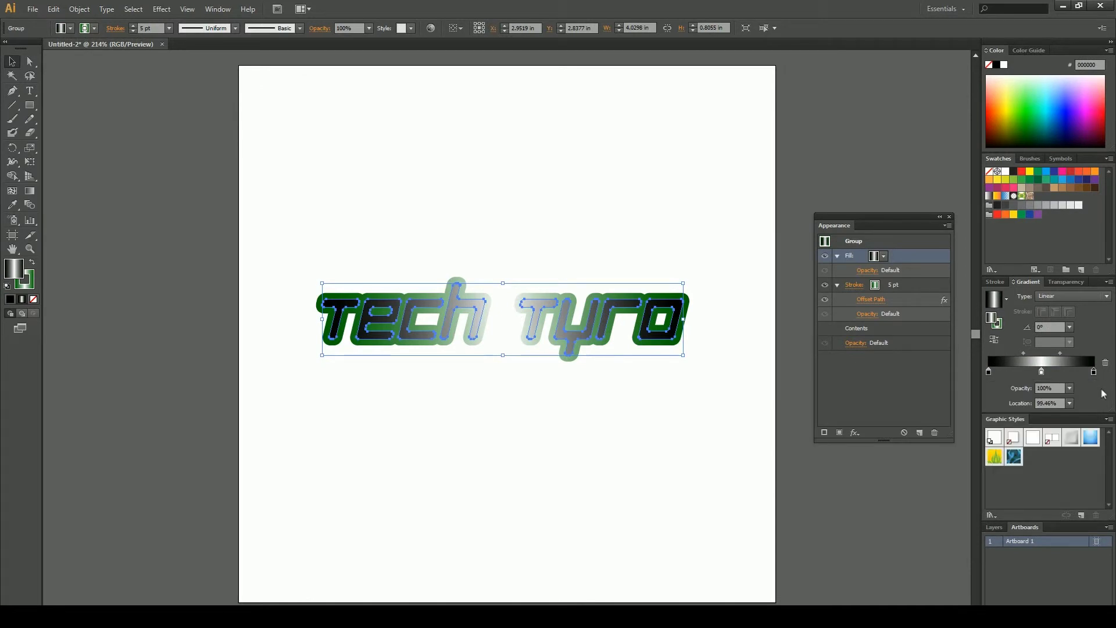
pyautogui.click(641, 448)
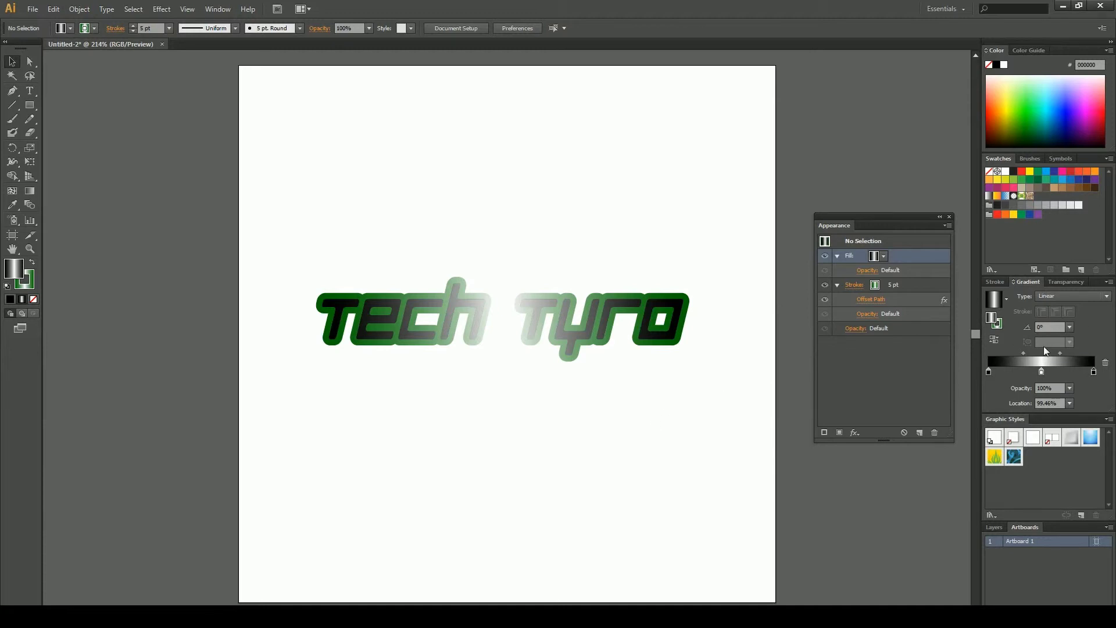
# Set the middle stop of the group's fill gradient to a 50% K gray at location 50%
pyautogui.click(1041, 372)
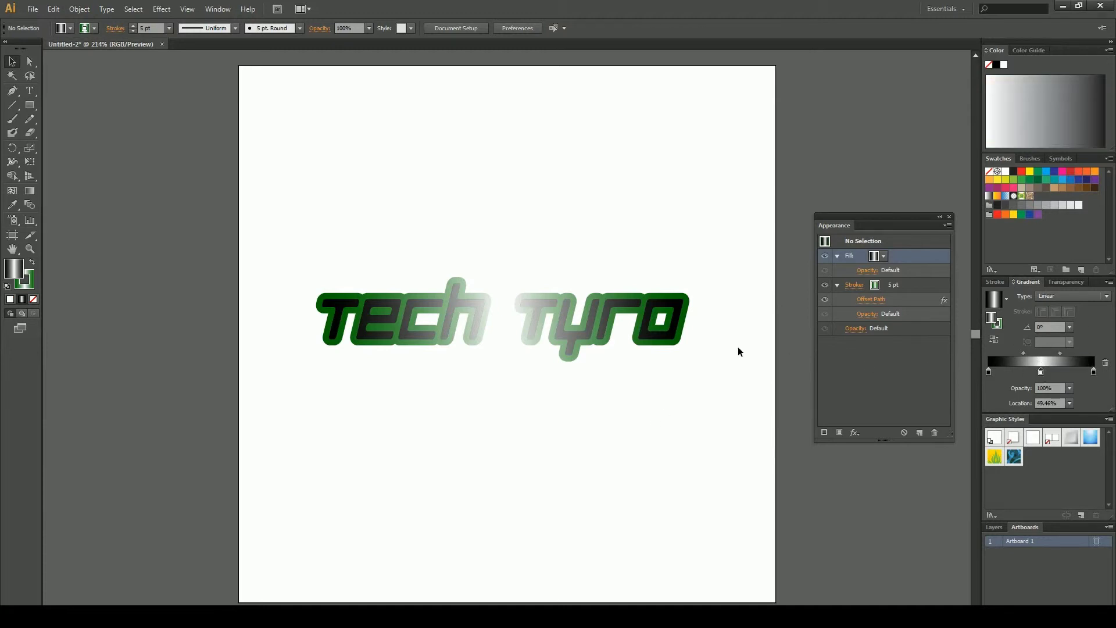
pyautogui.click(642, 324)
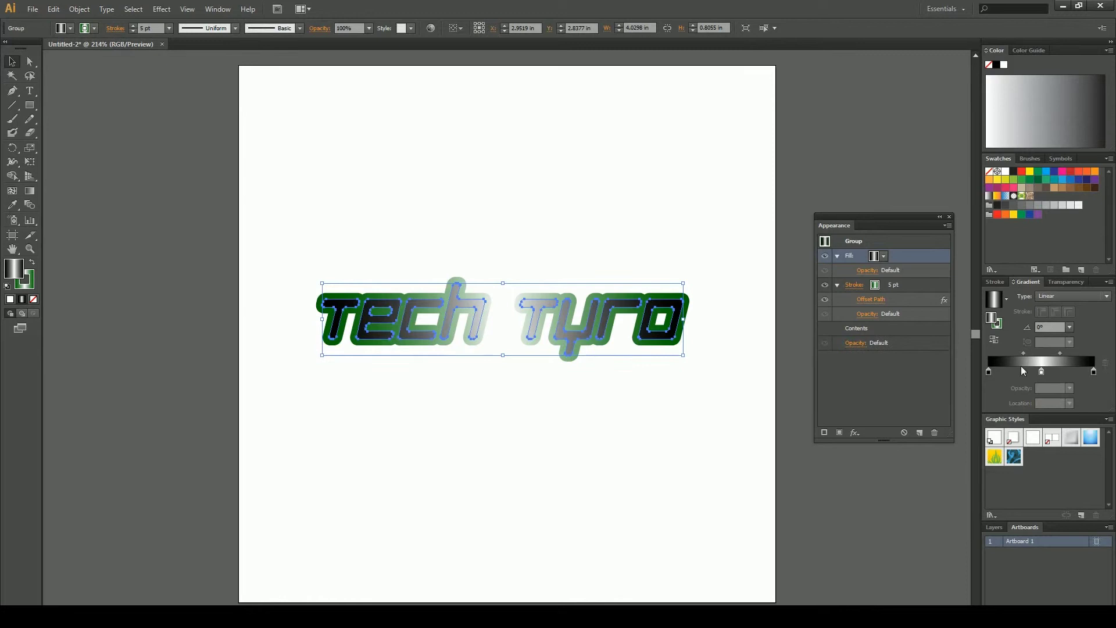
pyautogui.click(1042, 373)
pyautogui.moveTo(1042, 377); pyautogui.dragTo(1042, 377)
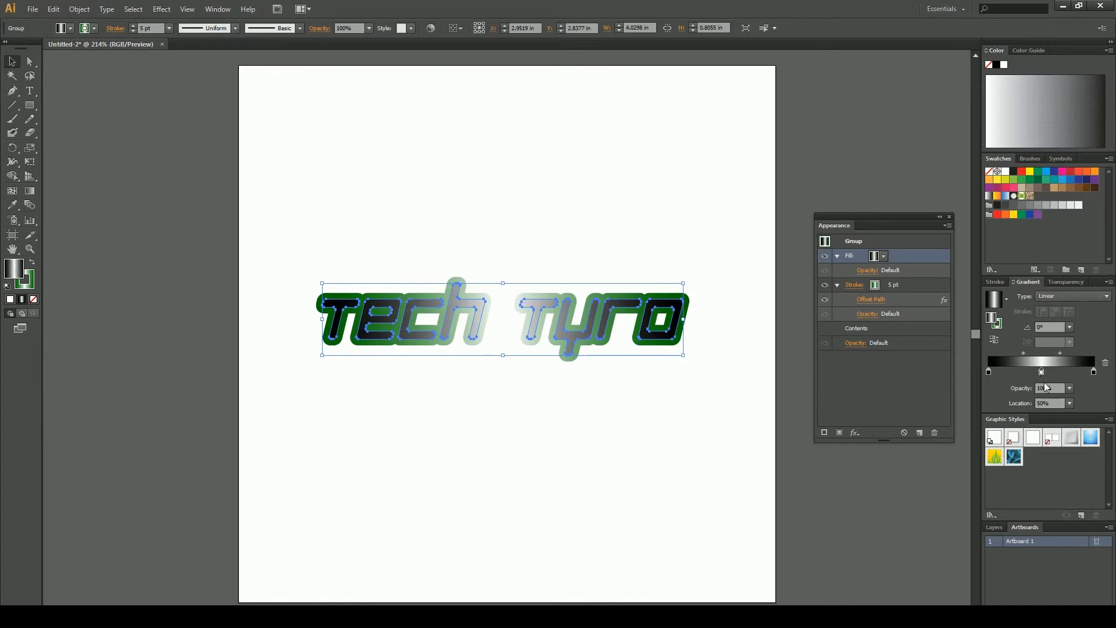
pyautogui.doubleClick(1041, 373)
pyautogui.moveTo(995, 417); pyautogui.dragTo(1027, 420)
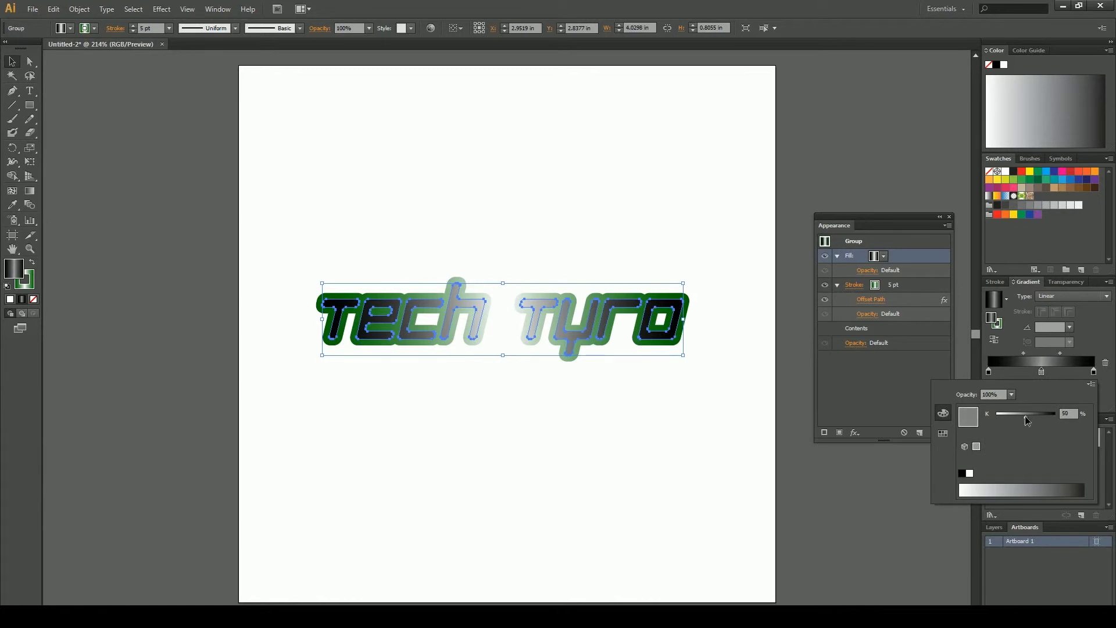
pyautogui.click(709, 399)
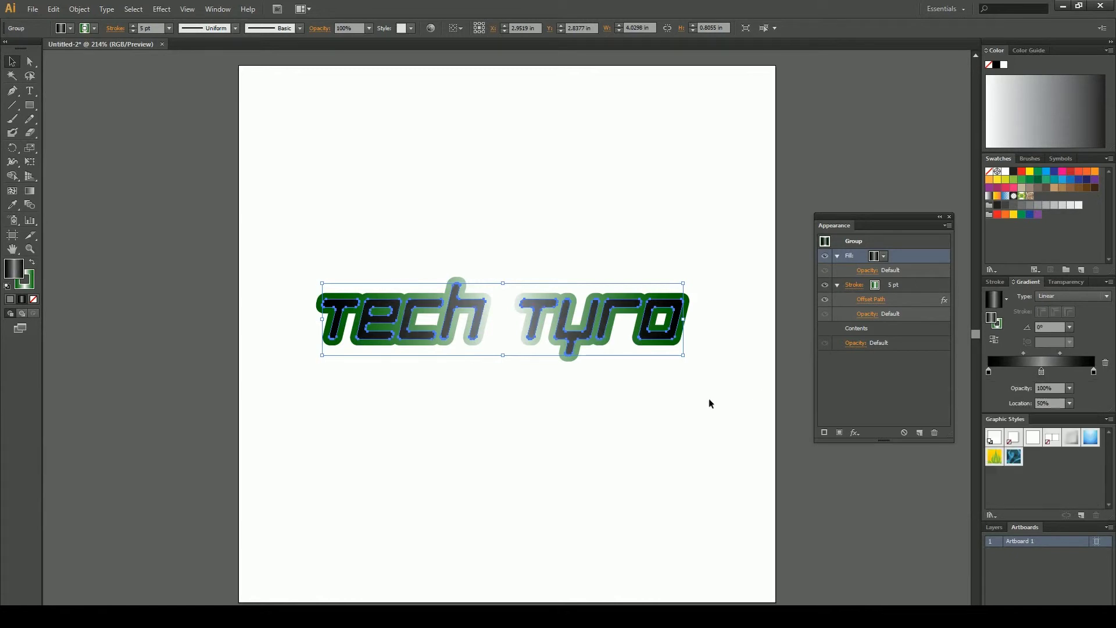
pyautogui.click(710, 400)
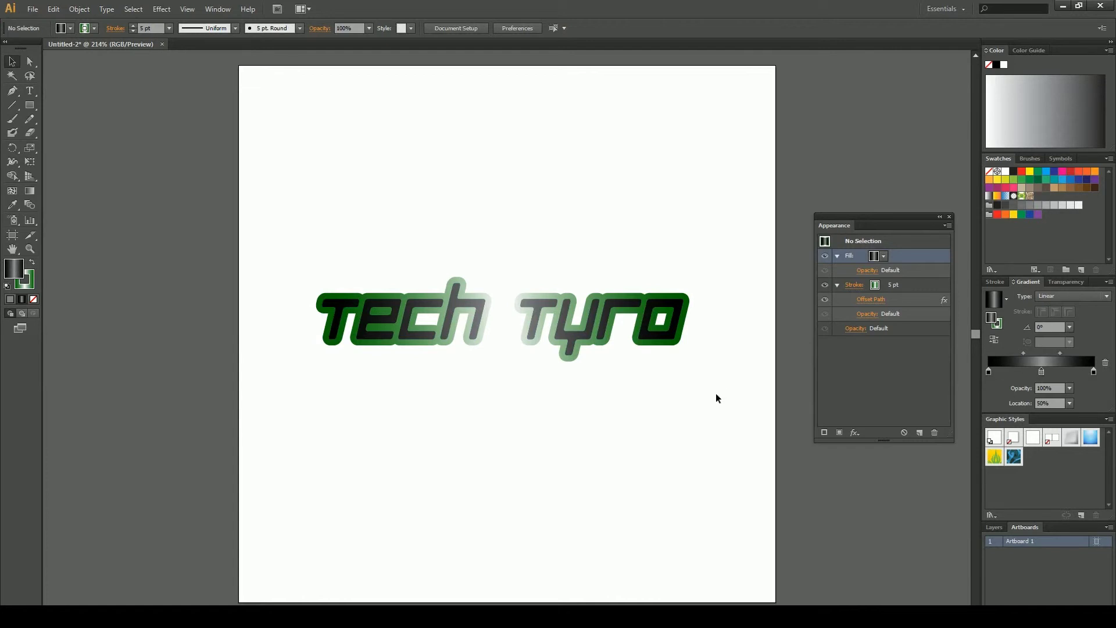
# Duplicate the "Tech Tyro" group's 5 pt green gradient stroke together with its offset effect
pyautogui.click(661, 332)
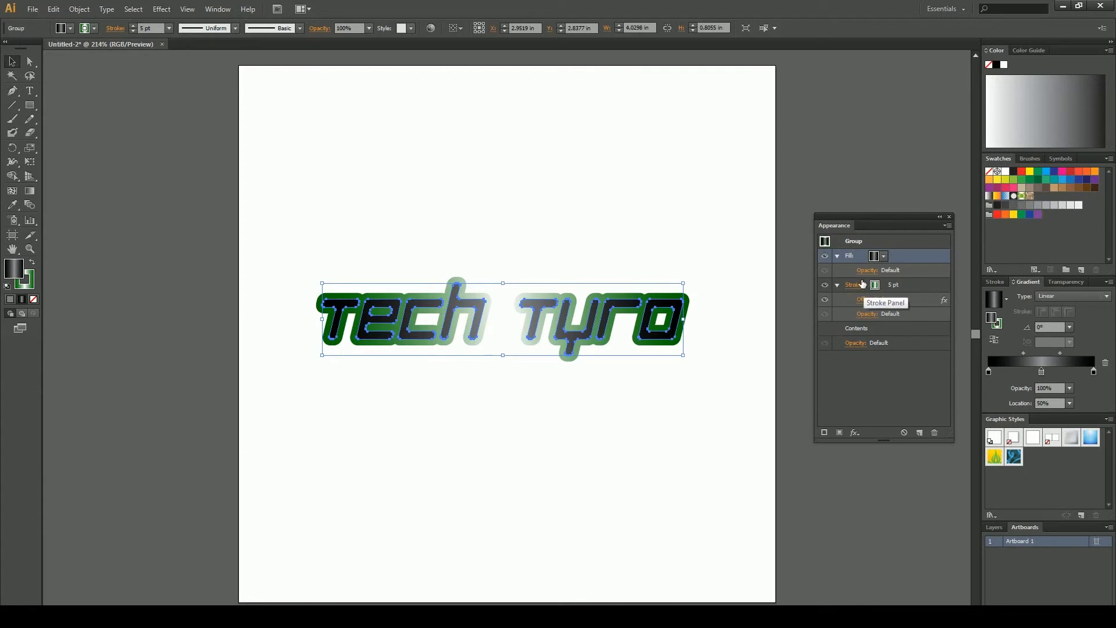
pyautogui.click(863, 285)
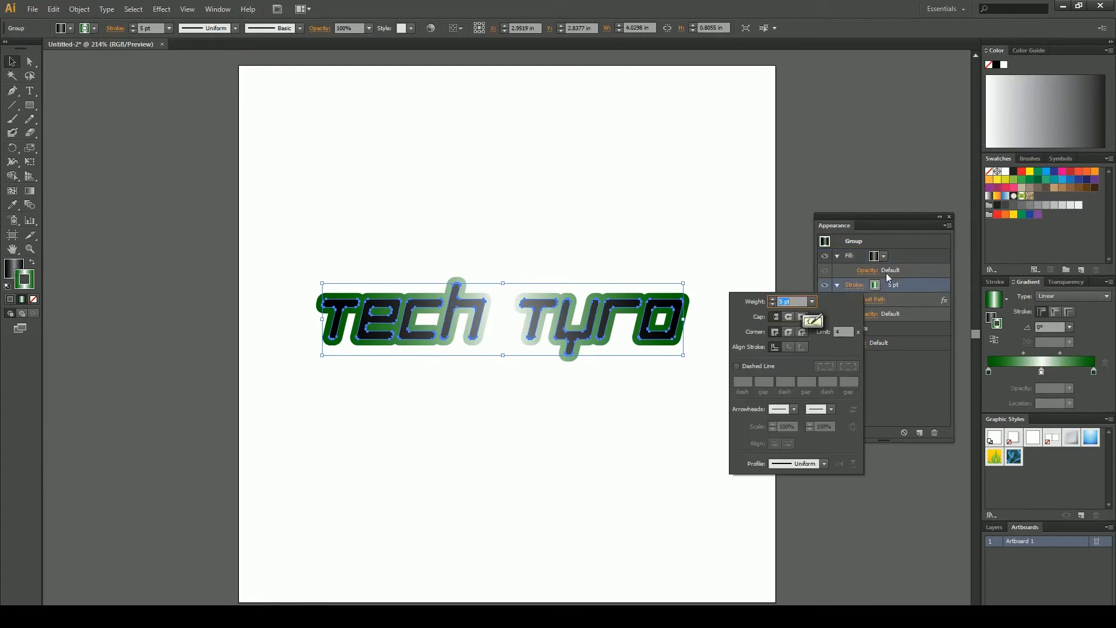
pyautogui.click(911, 285)
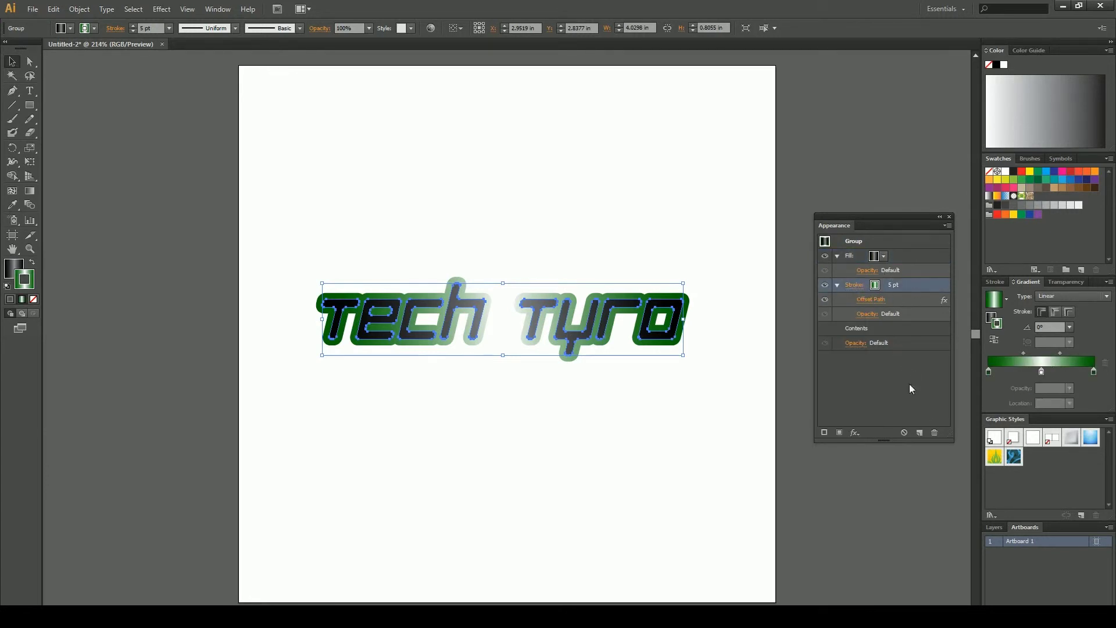
pyautogui.moveTo(902, 287); pyautogui.dragTo(920, 432)
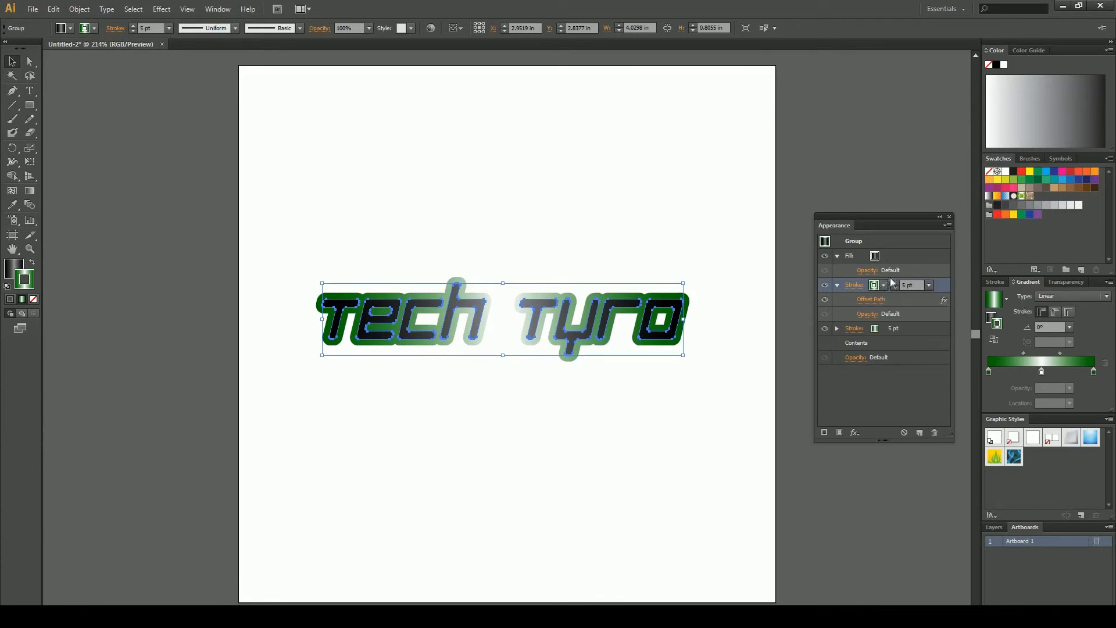
# Set the path offset of the "Tech Tyro" group's upper stroke to 4 pt with the preview on
pyautogui.click(879, 299)
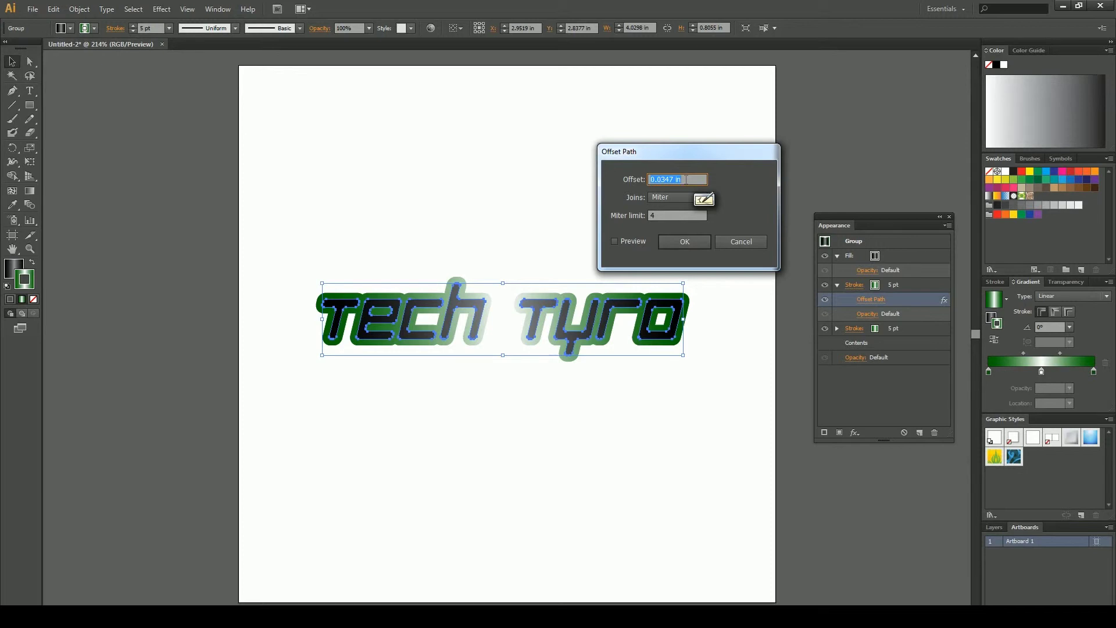
pyautogui.write('4 ')
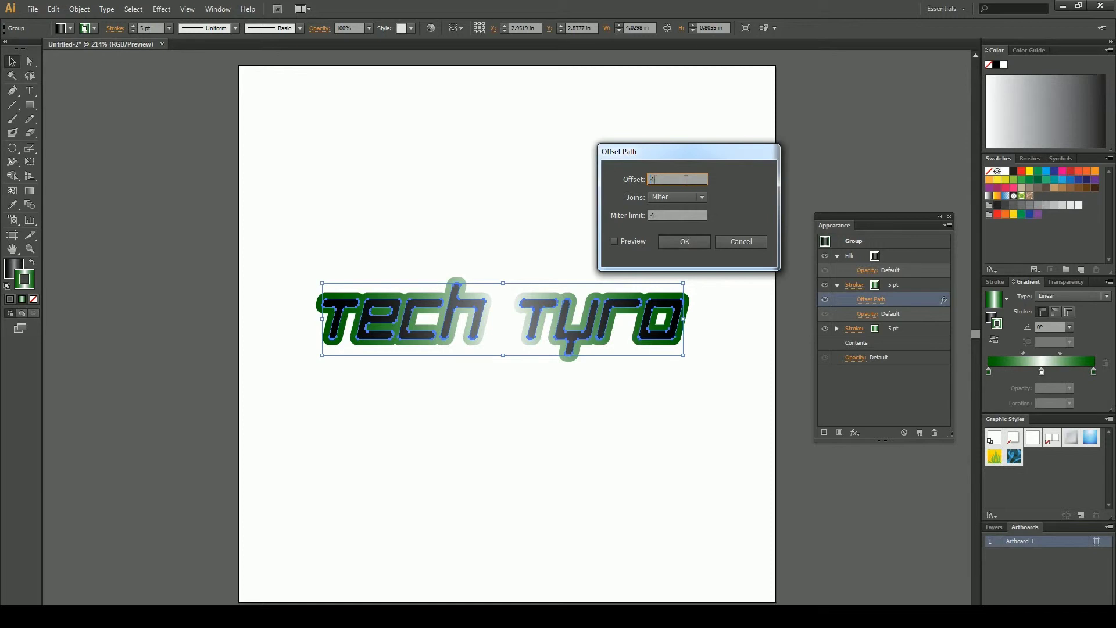
pyautogui.write('pt')
pyautogui.click(615, 241)
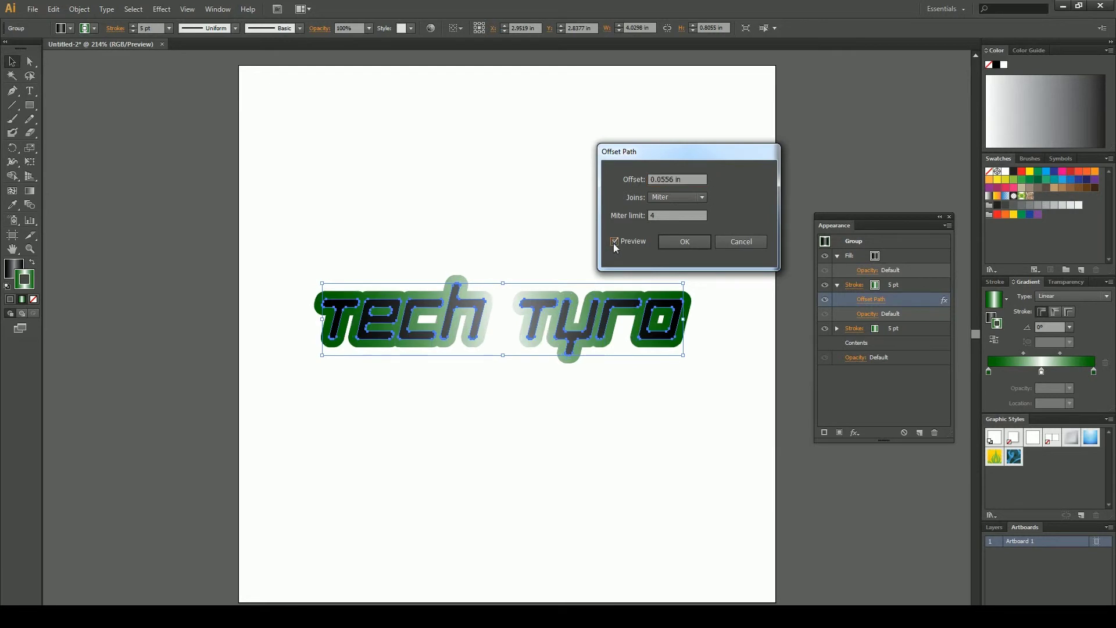
pyautogui.click(674, 245)
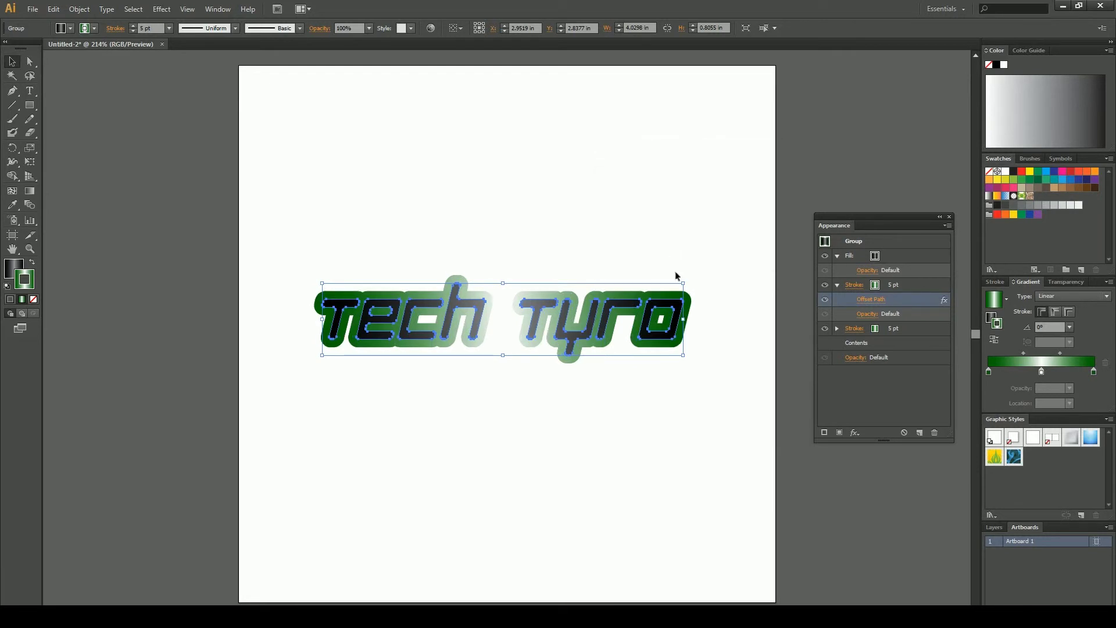
# Set the start, middle and end stops of the upper stroke's green gradient to 30% opacity
pyautogui.click(886, 288)
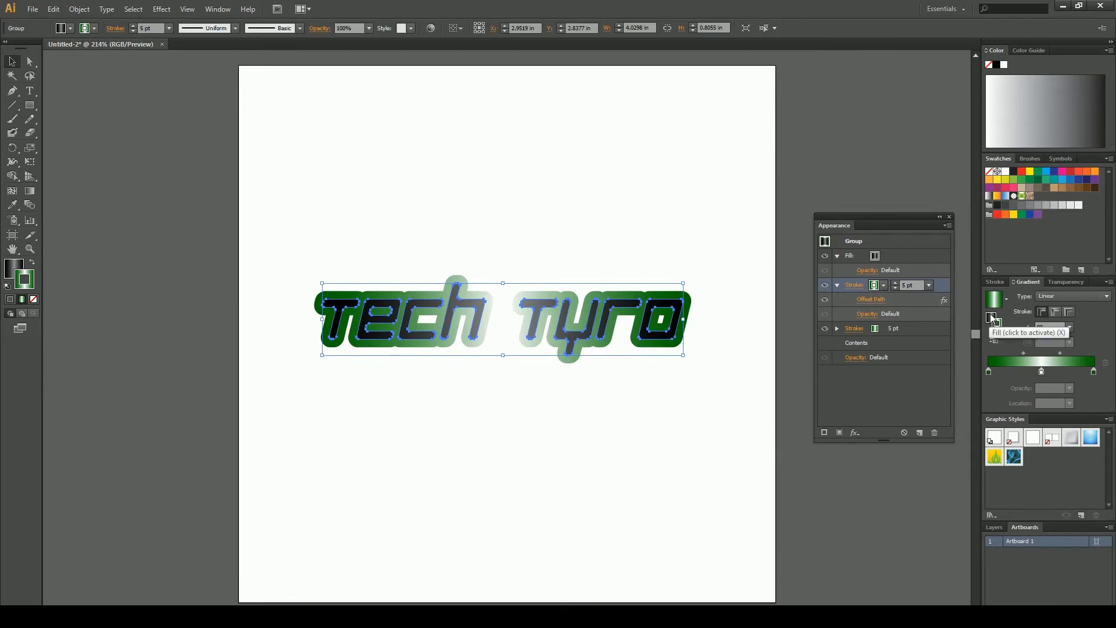
pyautogui.click(836, 329)
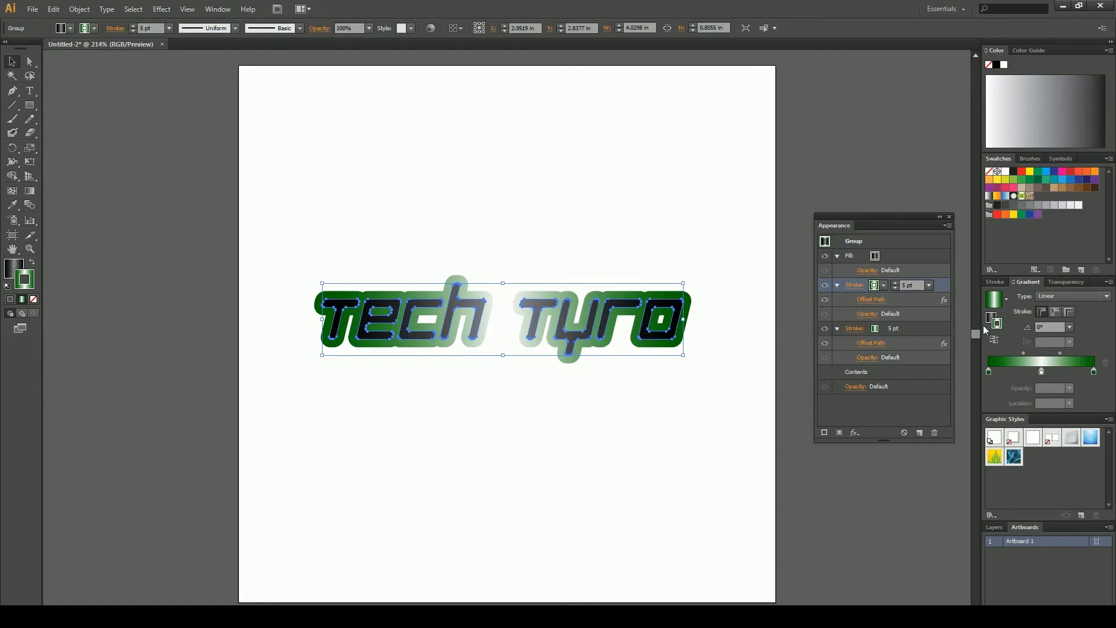
pyautogui.click(989, 374)
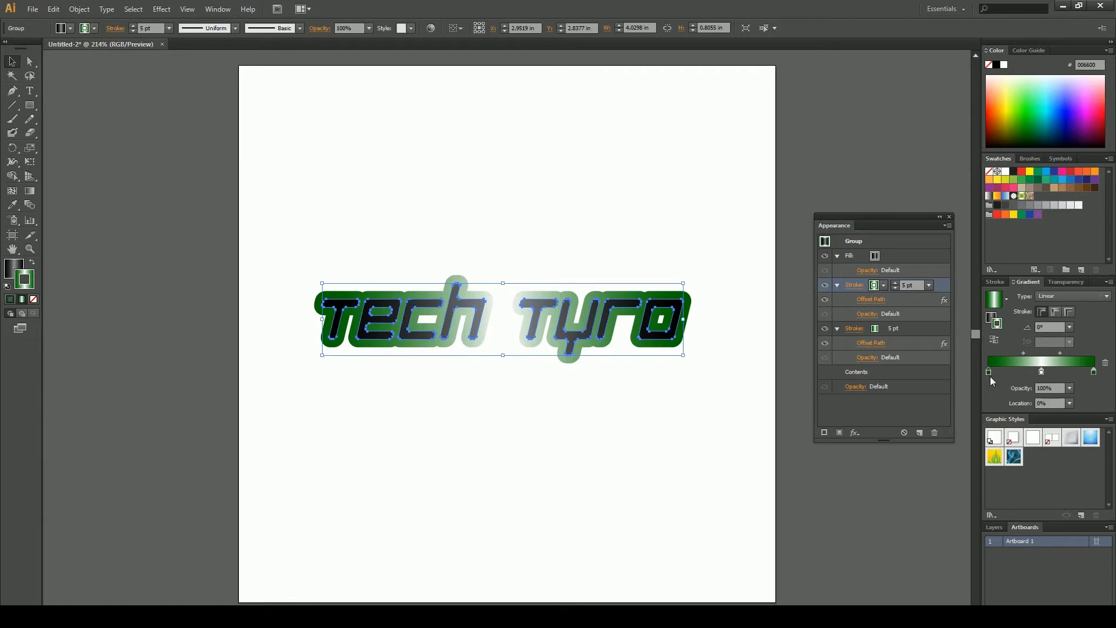
pyautogui.click(1070, 388)
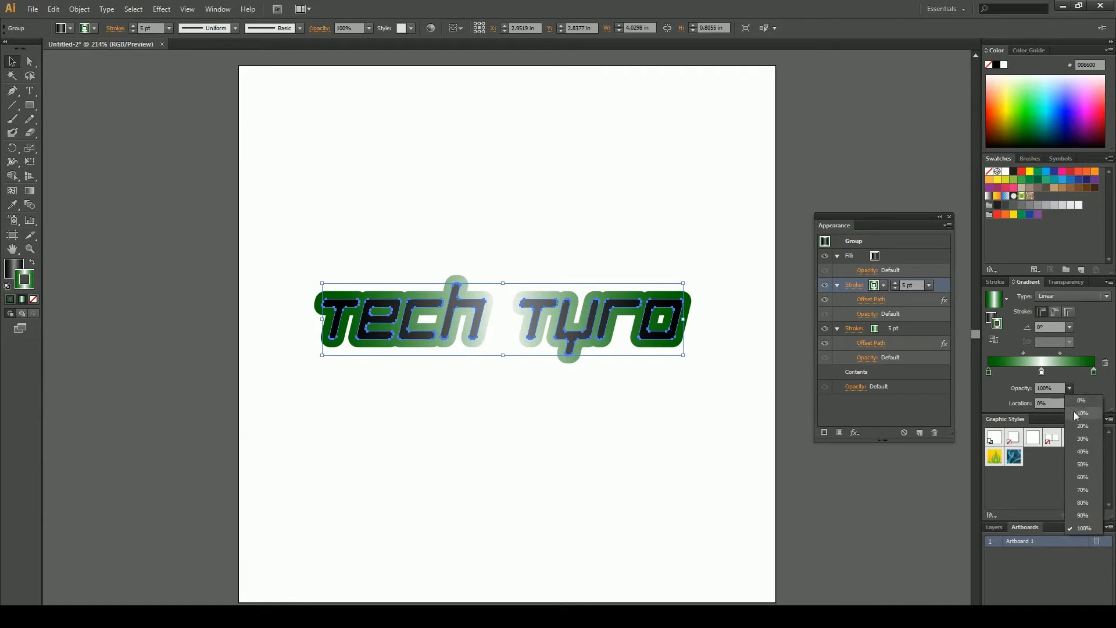
pyautogui.click(1082, 438)
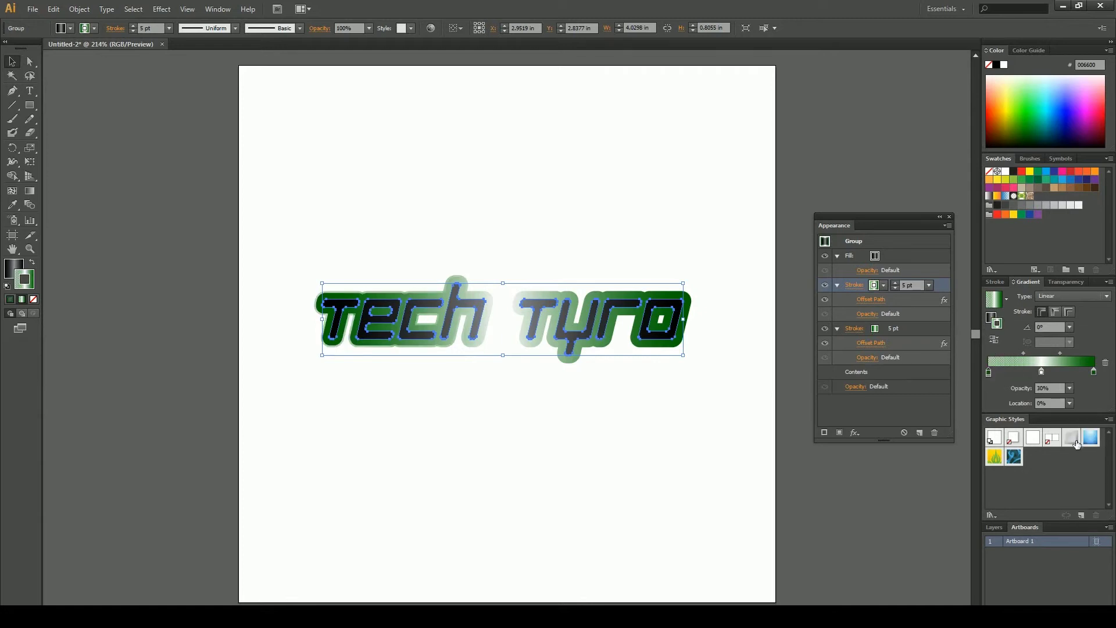
pyautogui.click(1041, 371)
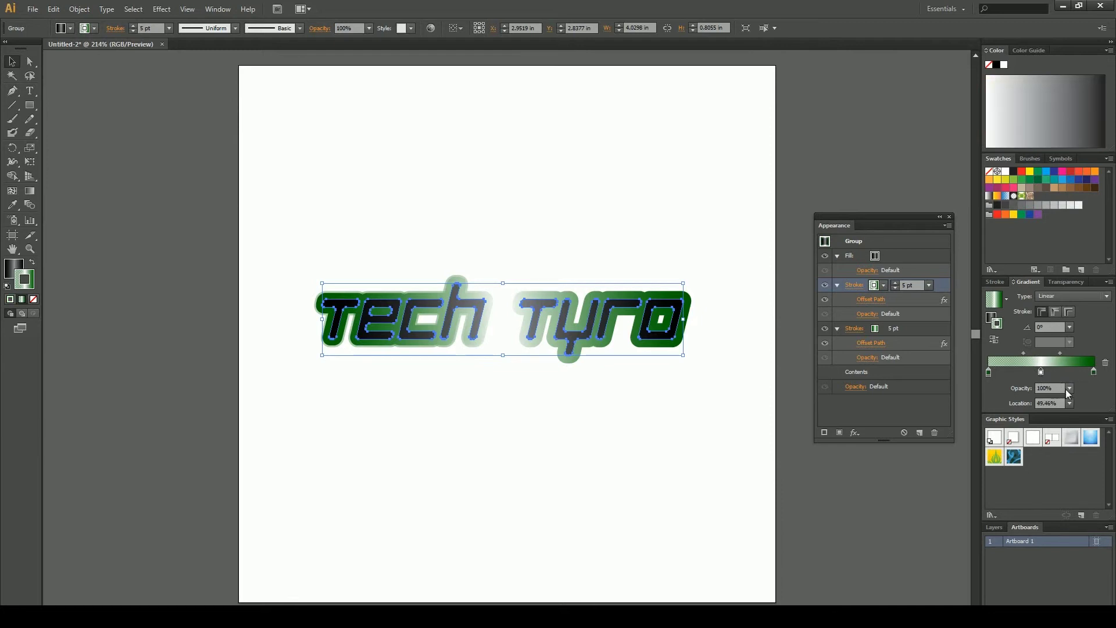
pyautogui.click(1070, 388)
pyautogui.click(1082, 440)
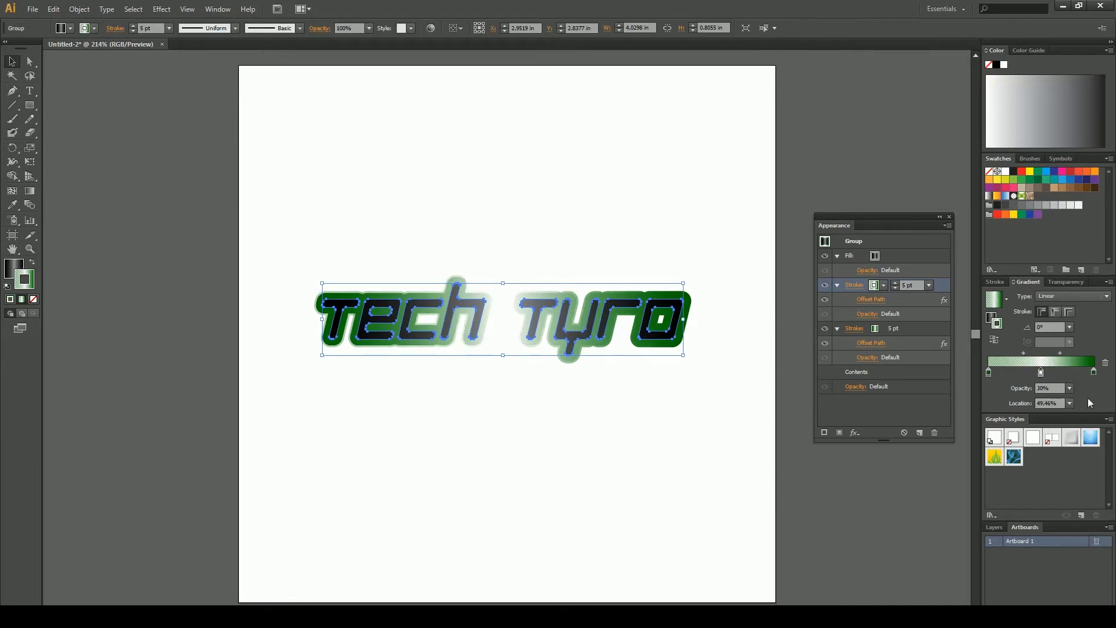
pyautogui.click(1092, 373)
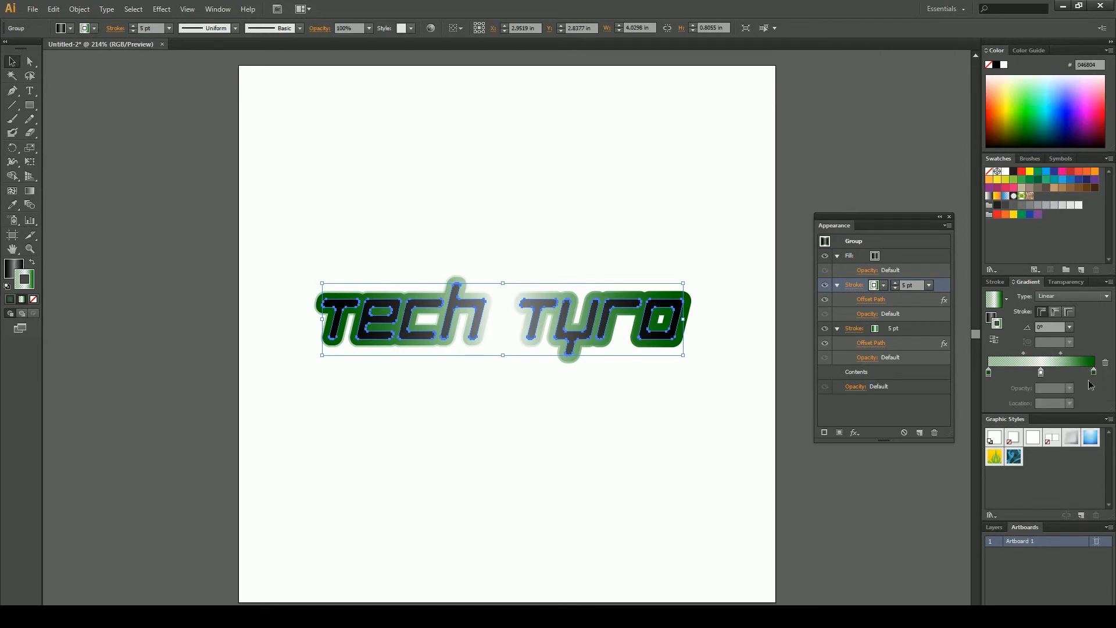
pyautogui.moveTo(1092, 373); pyautogui.dragTo(1094, 373)
pyautogui.click(1070, 389)
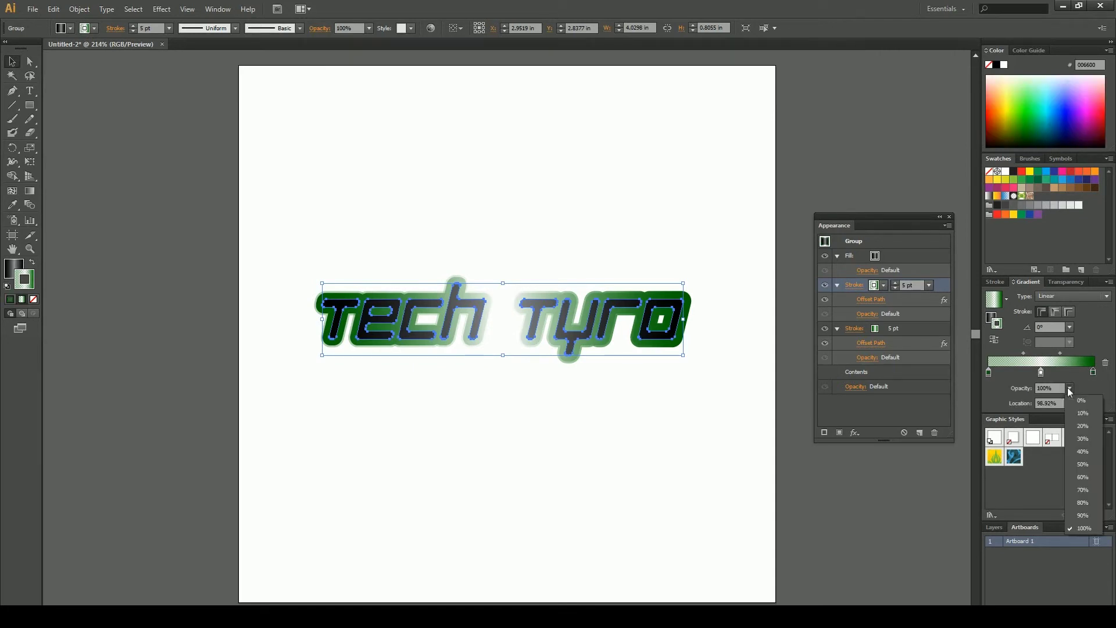
pyautogui.click(1073, 438)
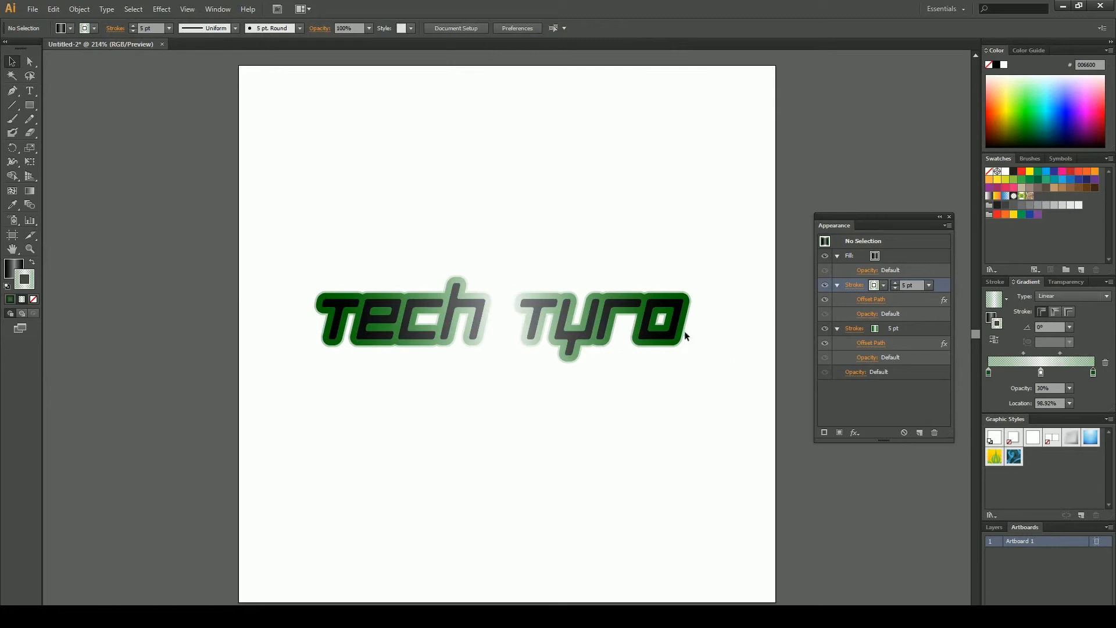
# Try to set all three stops of the upper stroke's gradient to 60% opacity
pyautogui.click(854, 285)
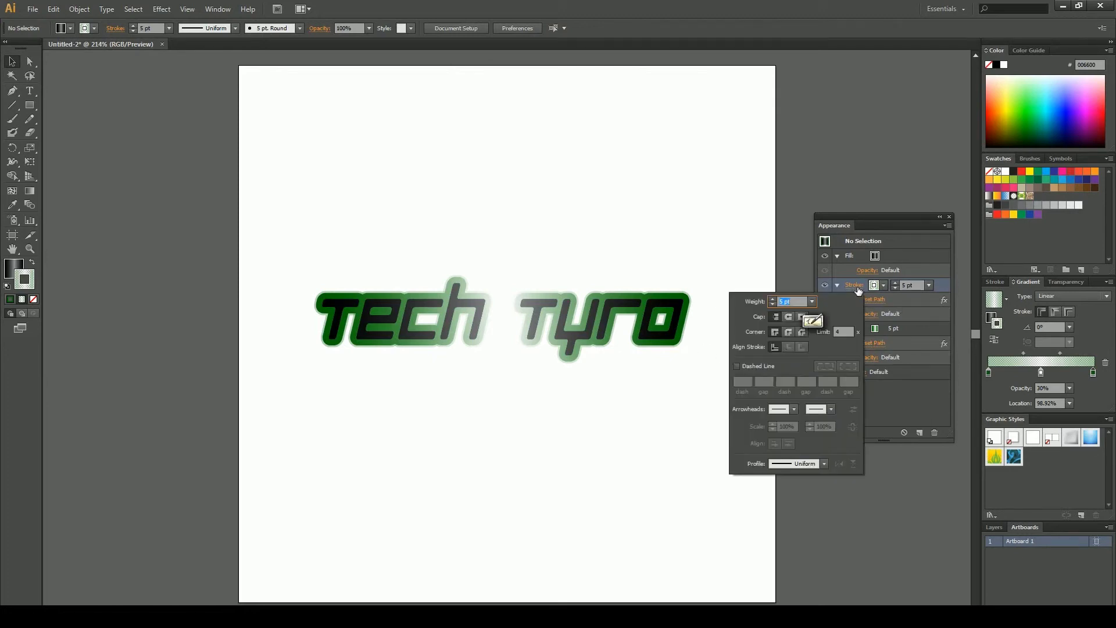
pyautogui.press('Escape')
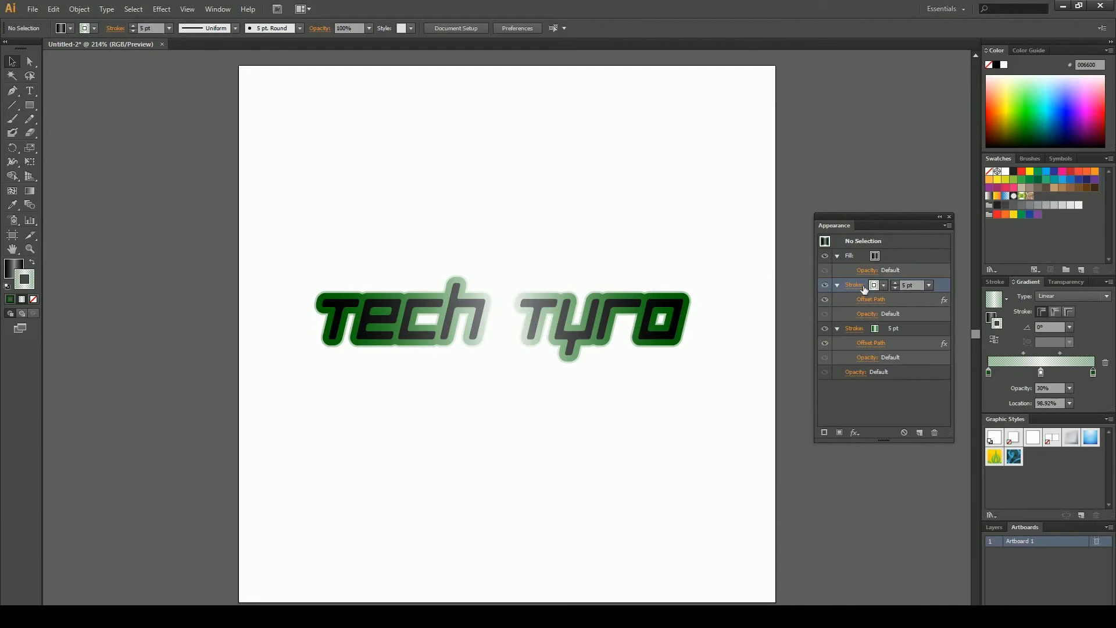
pyautogui.click(988, 374)
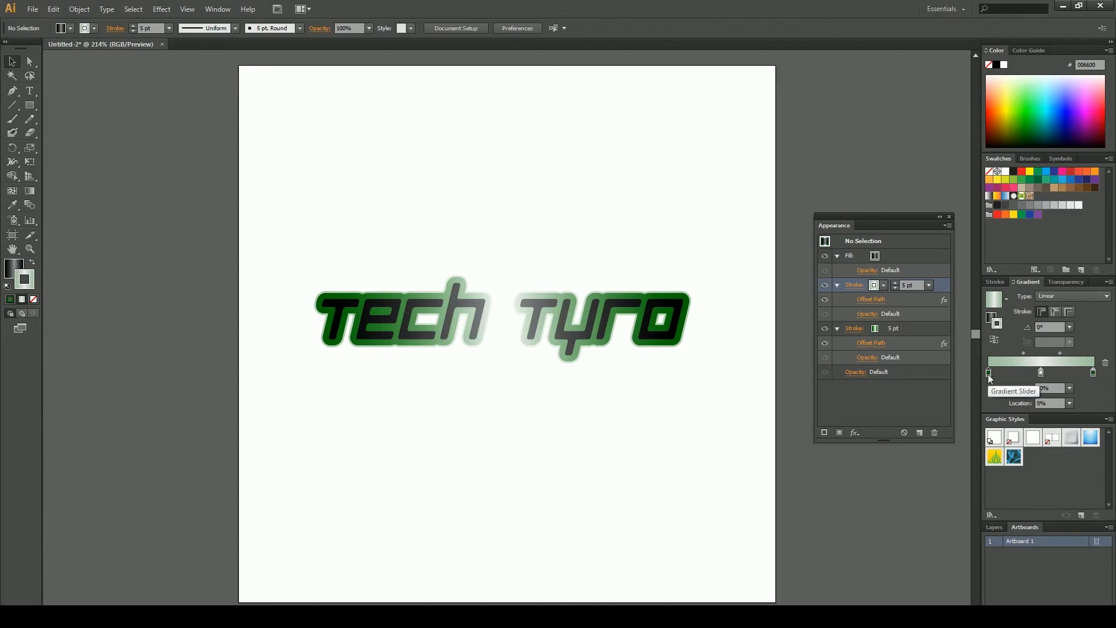
pyautogui.click(1069, 388)
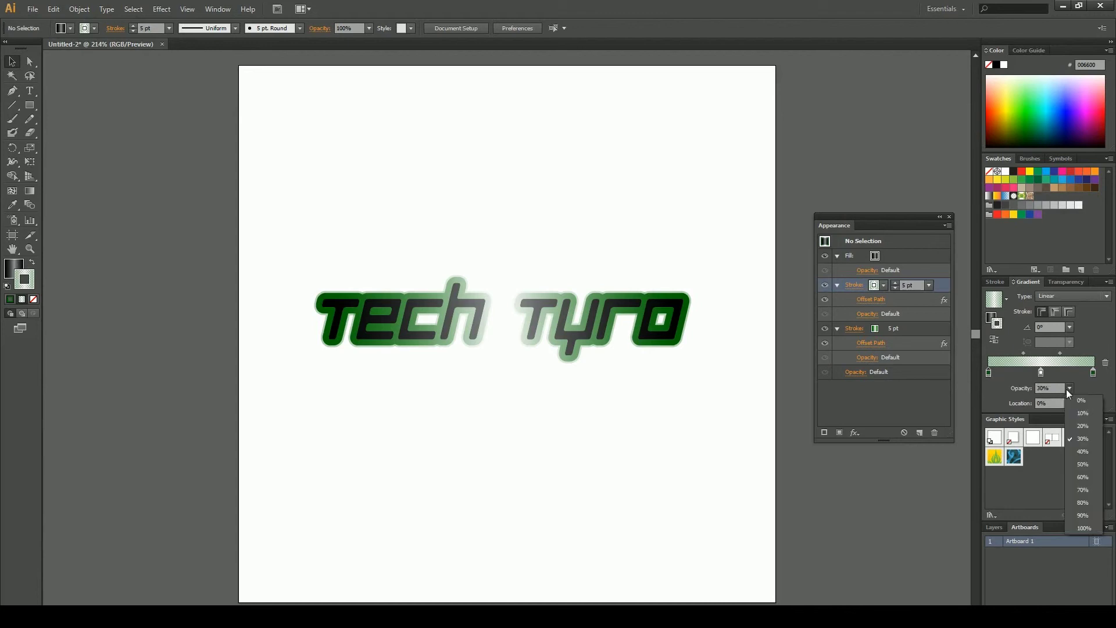
pyautogui.click(1083, 478)
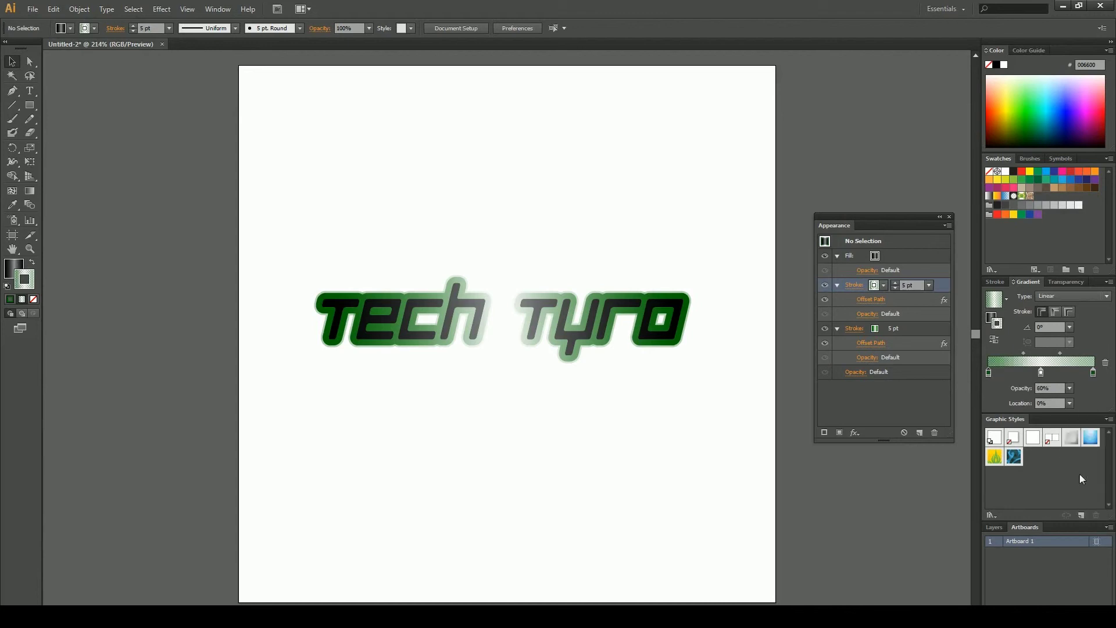
pyautogui.click(1040, 373)
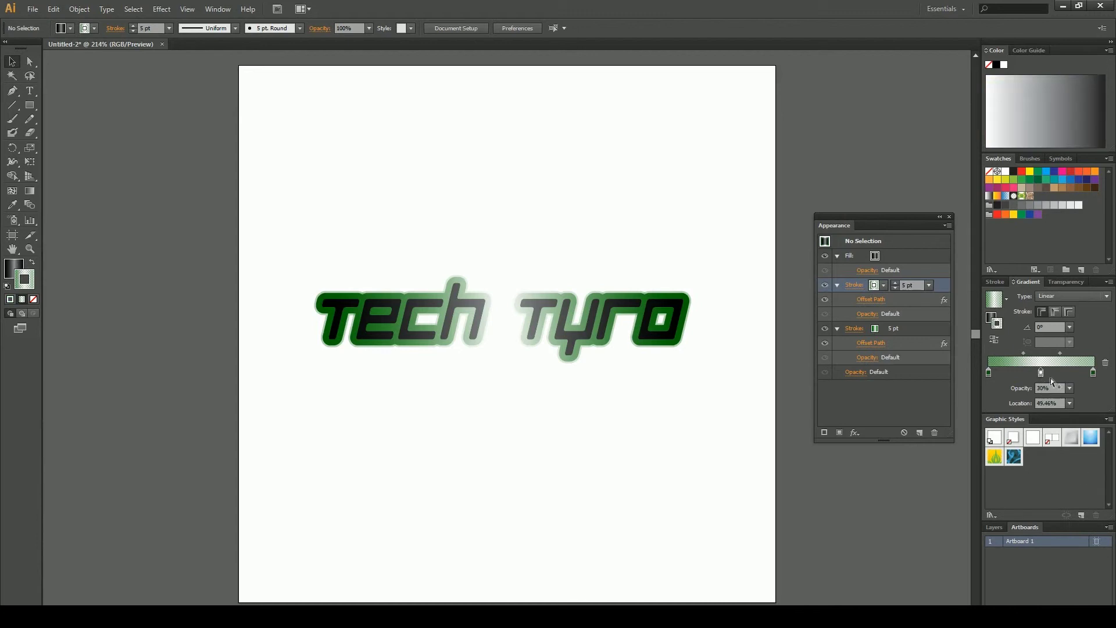
pyautogui.click(1068, 391)
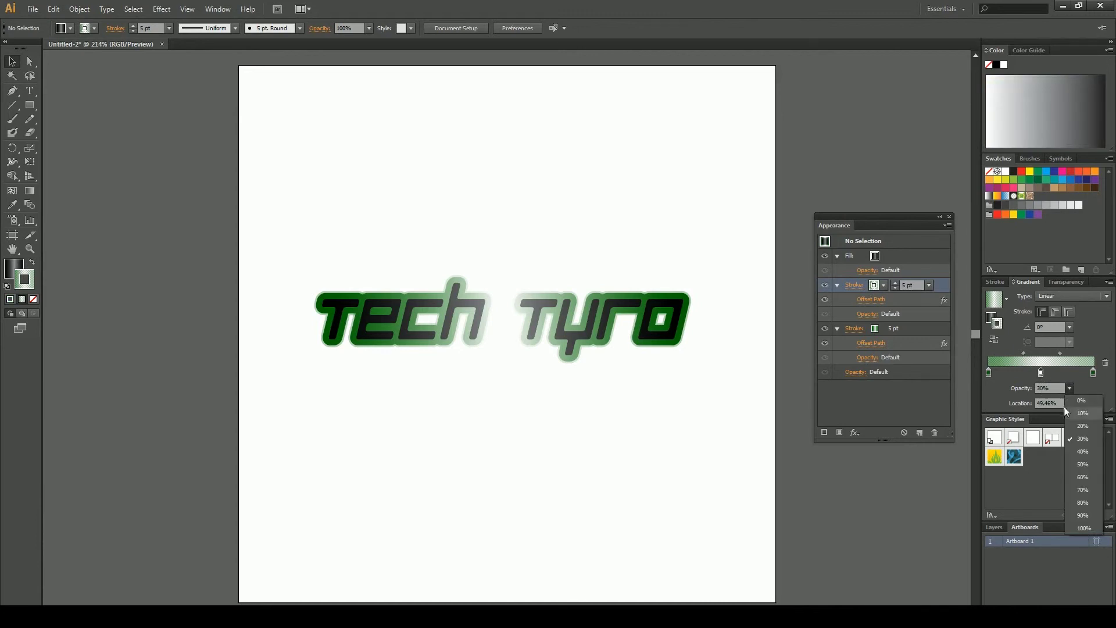
pyautogui.click(1088, 478)
pyautogui.click(1092, 373)
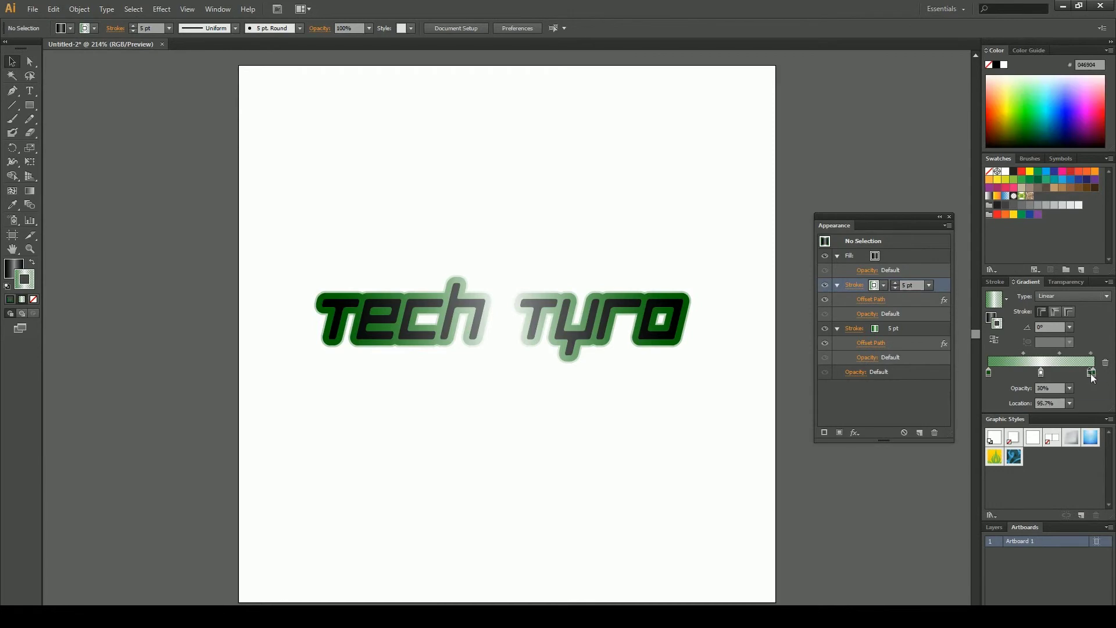
pyautogui.moveTo(1092, 374); pyautogui.dragTo(1094, 374)
pyautogui.click(1071, 389)
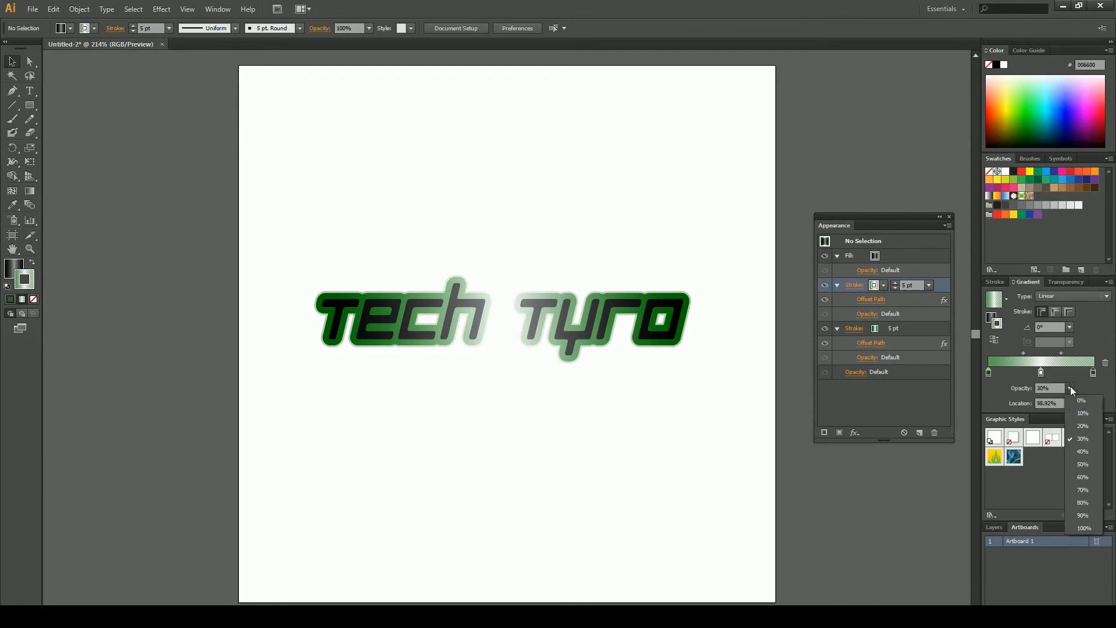
pyautogui.click(1082, 478)
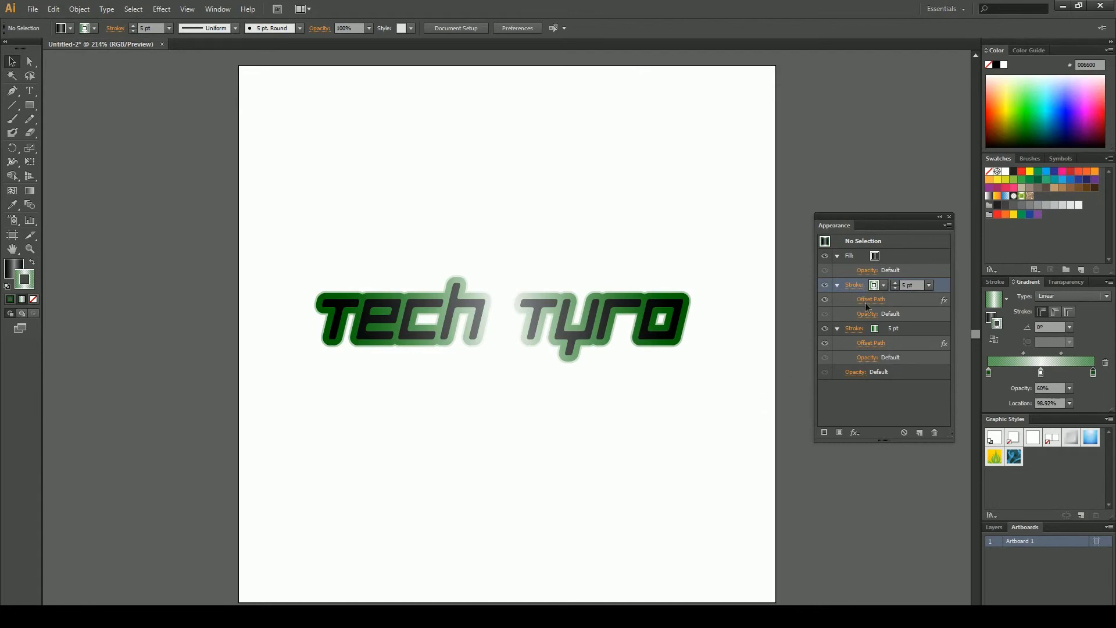
# Try to duplicate the upper 5 pt stroke and set the copy's path offset to 6 pt
pyautogui.moveTo(937, 291); pyautogui.dragTo(918, 432)
pyautogui.click(875, 299)
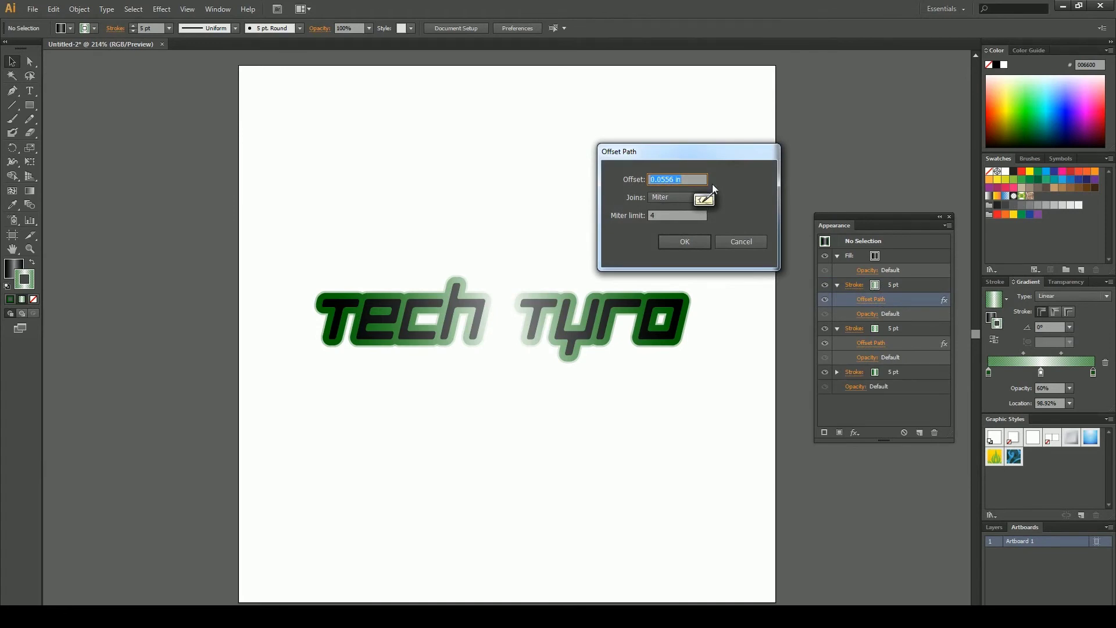
pyautogui.write('6 pt')
pyautogui.click(702, 242)
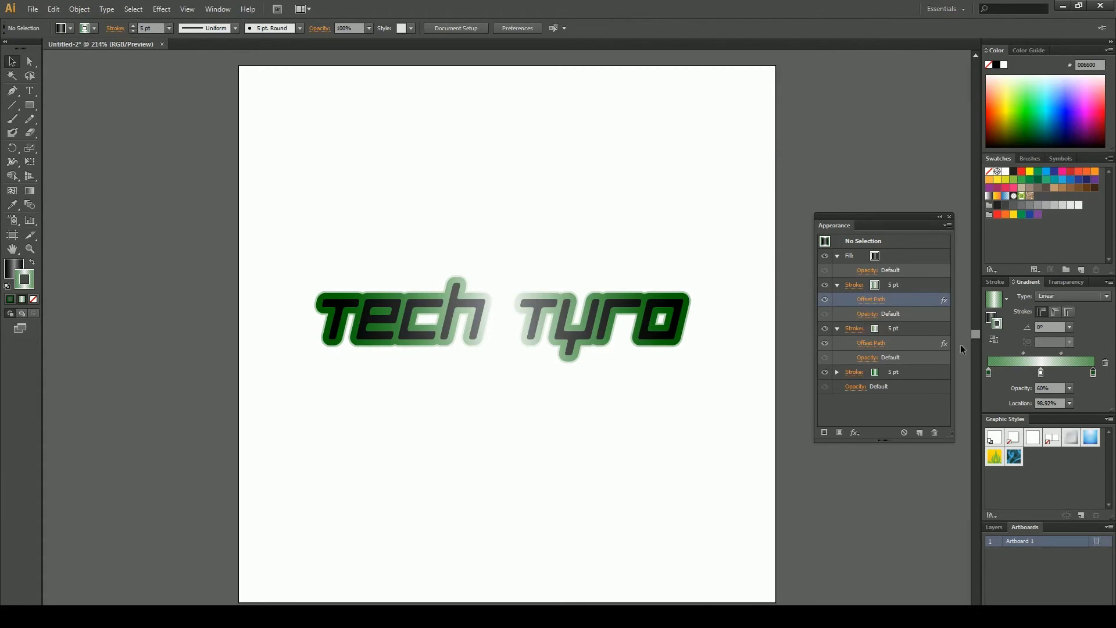
# Try to set all three gradient stops of the duplicated stroke to 30% opacity
pyautogui.click(989, 374)
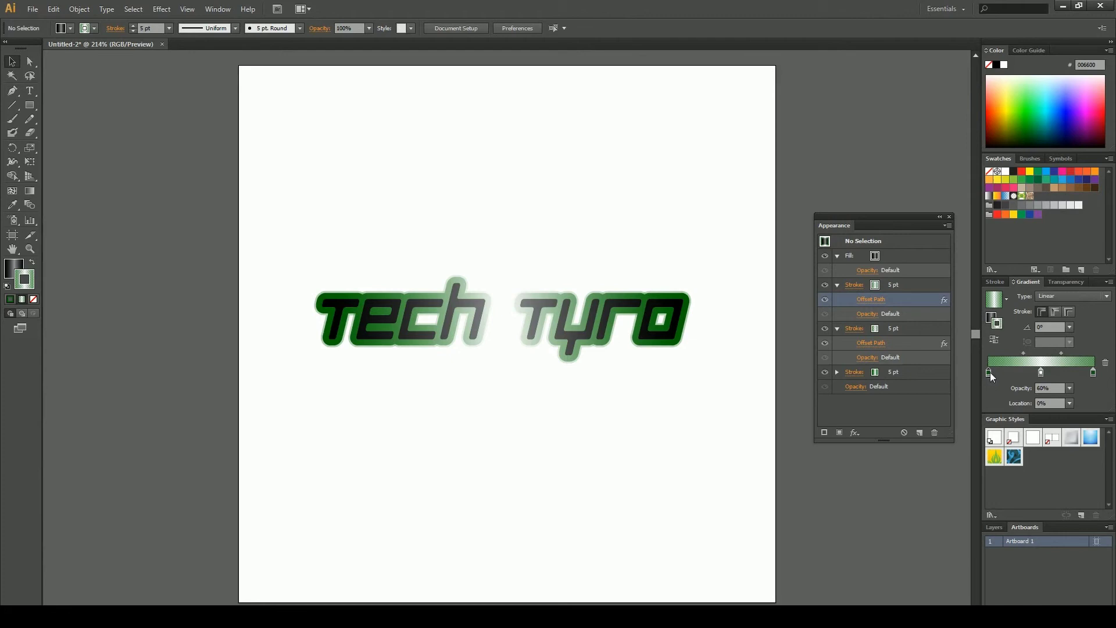
pyautogui.click(1070, 388)
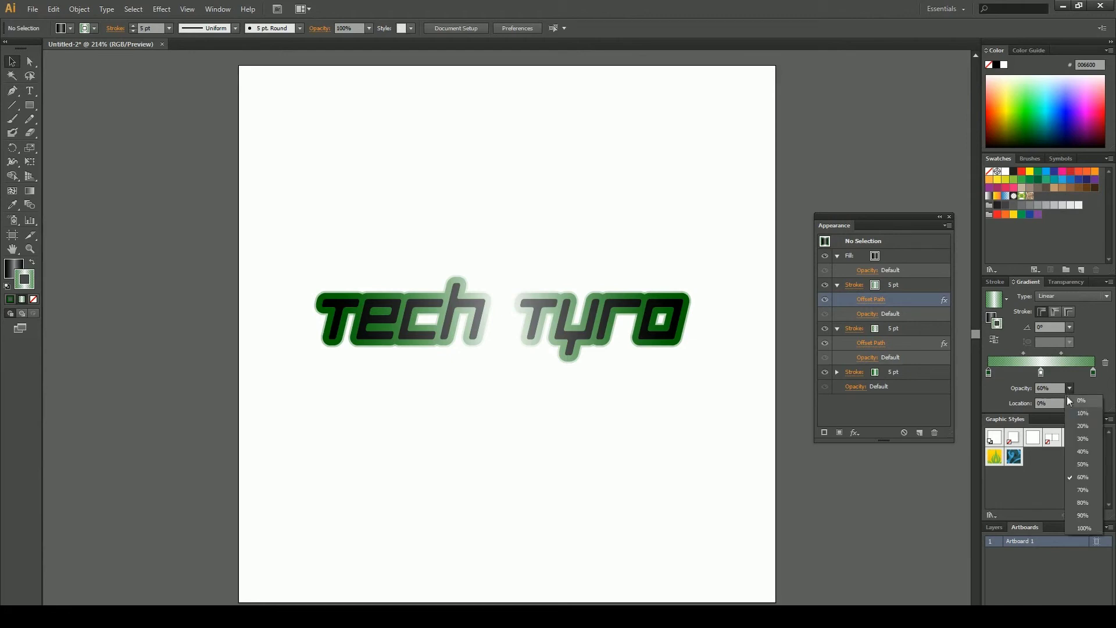
pyautogui.click(1082, 438)
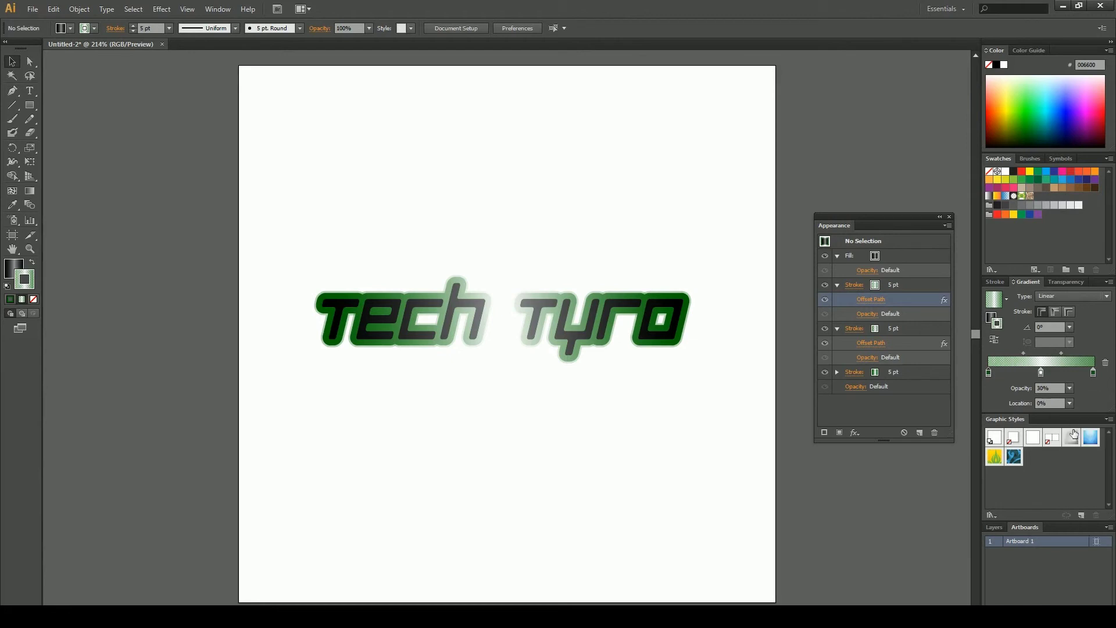
pyautogui.click(1042, 374)
pyautogui.click(1070, 388)
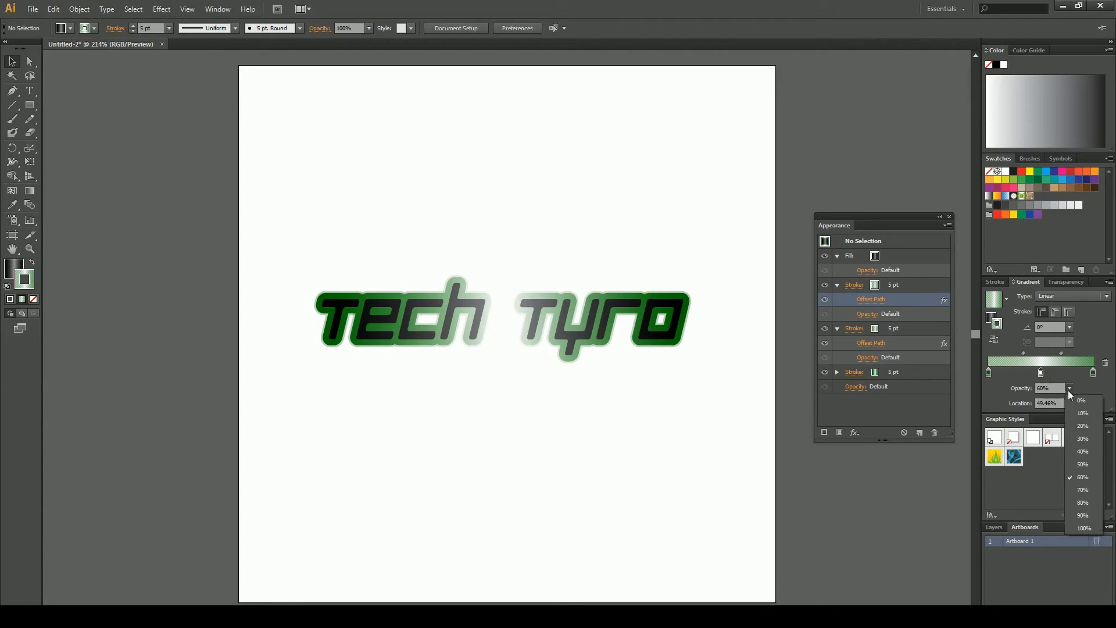
pyautogui.click(1082, 440)
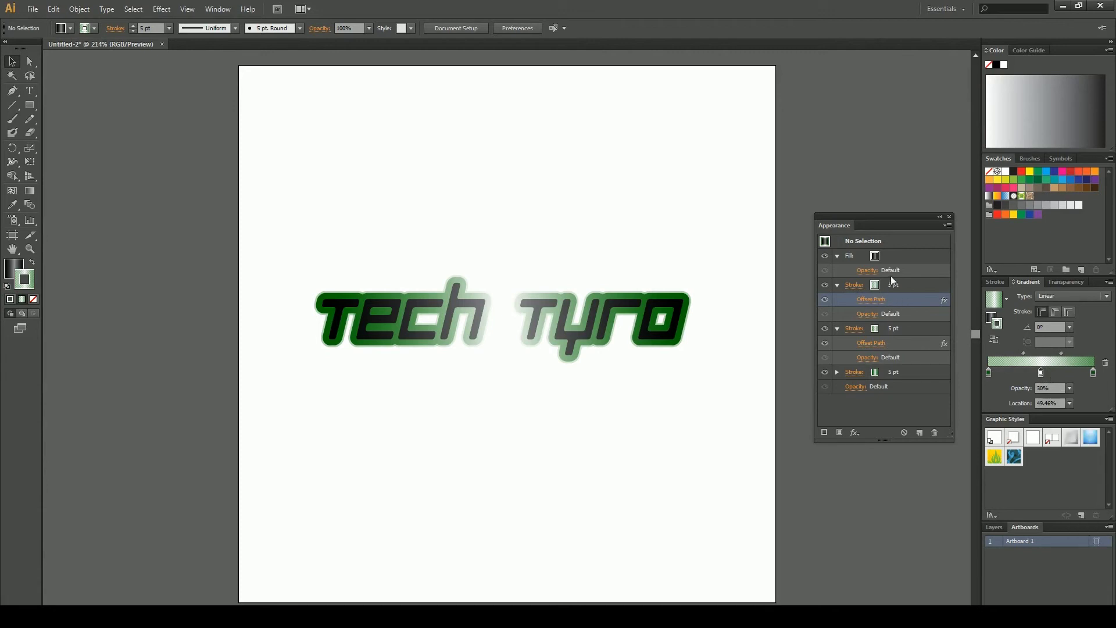
pyautogui.click(1094, 373)
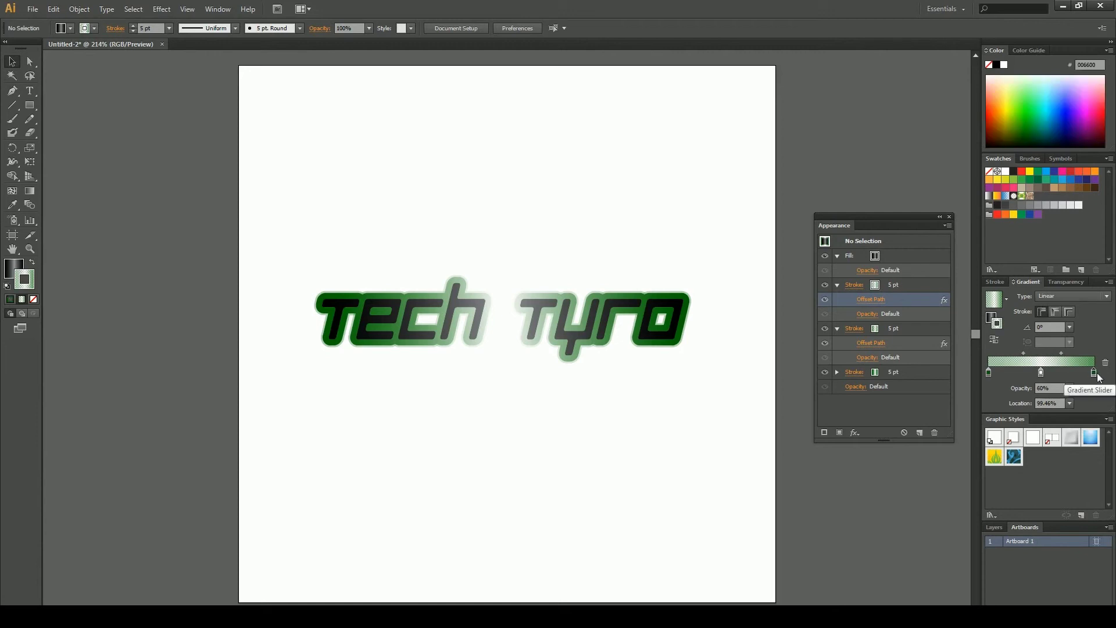
pyautogui.click(1070, 388)
pyautogui.click(1083, 440)
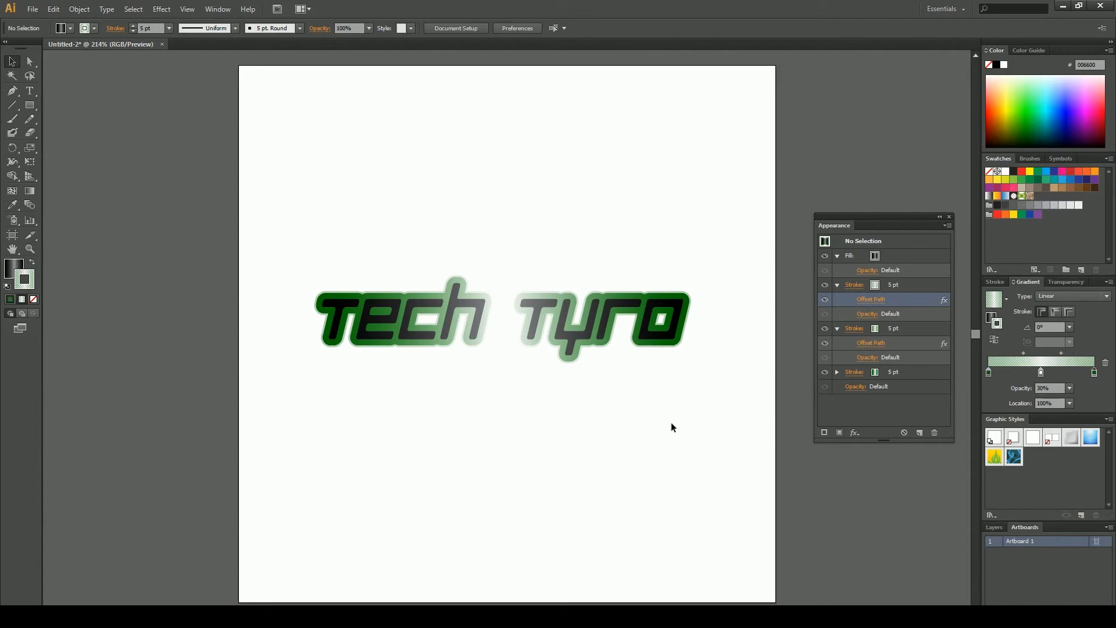
pyautogui.click(686, 318)
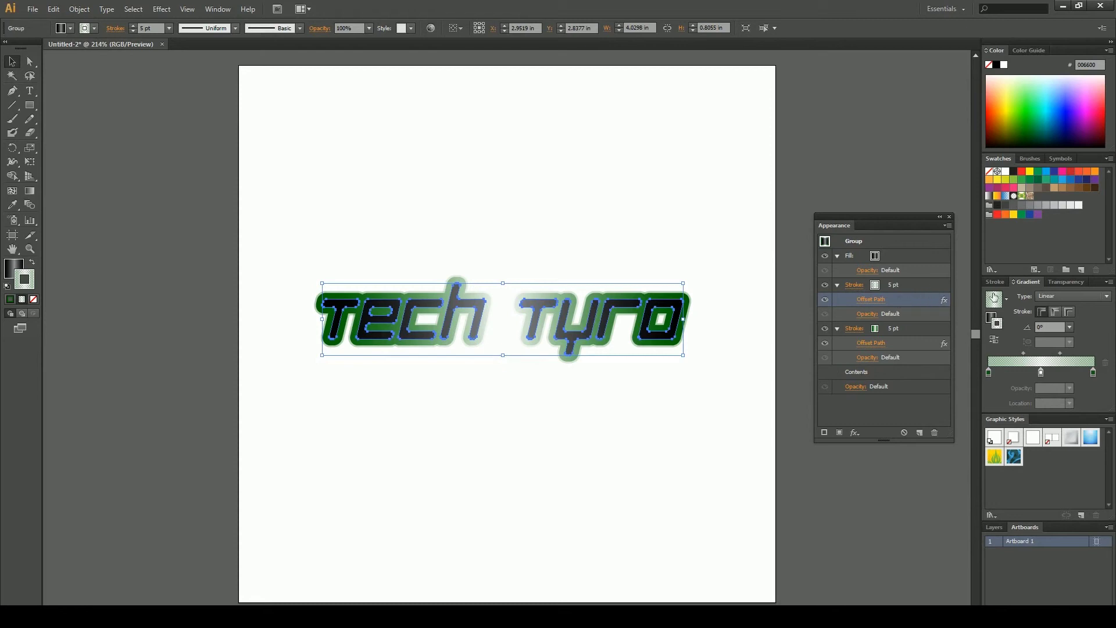
pyautogui.click(989, 372)
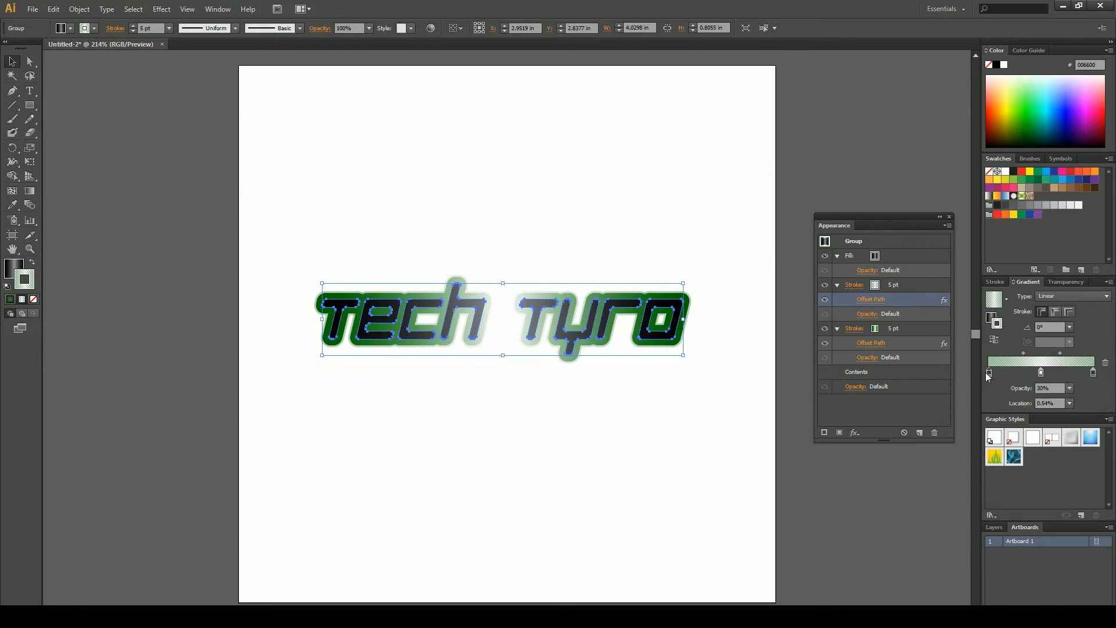
pyautogui.click(739, 383)
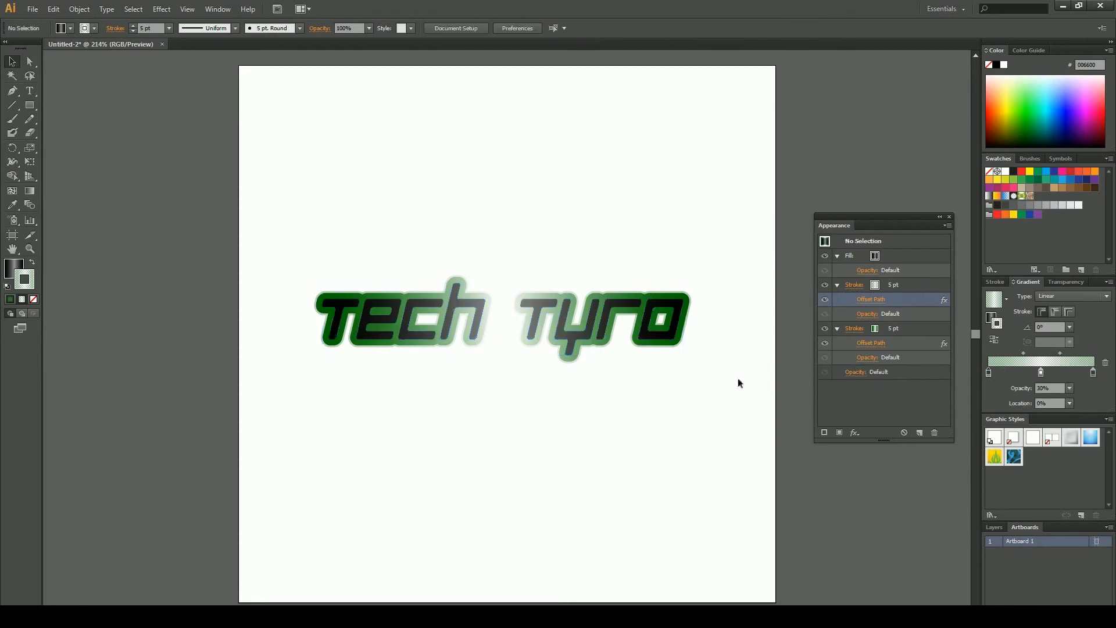
# Set the start, middle and end stops of the upper stroke's green gradient to 10% opacity
pyautogui.click(687, 307)
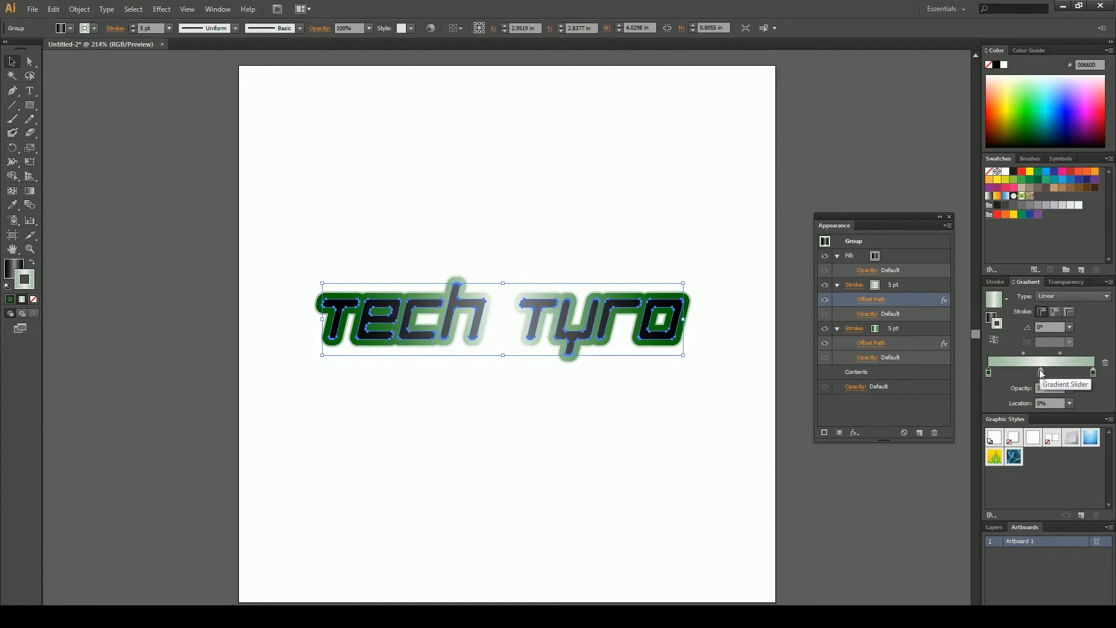
pyautogui.click(1069, 388)
pyautogui.click(1082, 414)
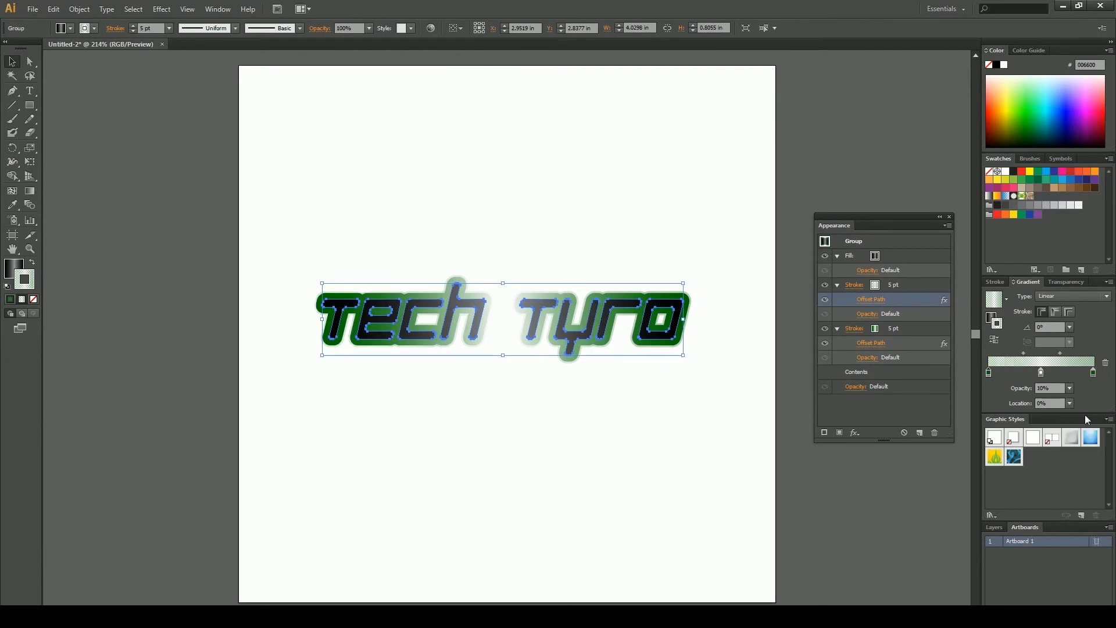
pyautogui.click(1042, 373)
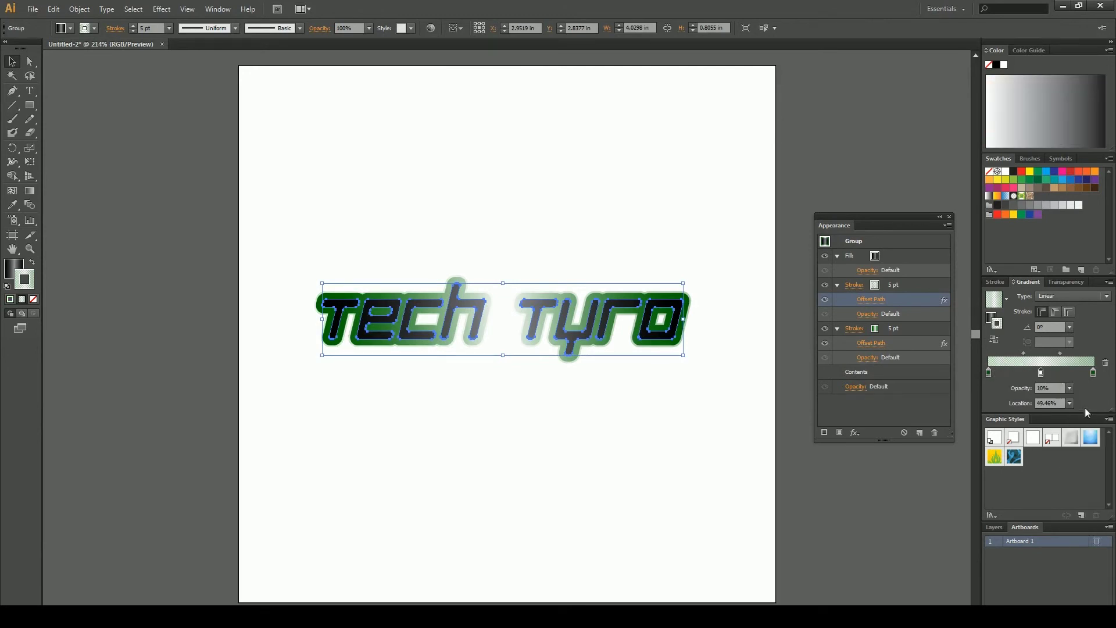
pyautogui.click(1093, 373)
pyautogui.moveTo(1092, 374); pyautogui.dragTo(1095, 375)
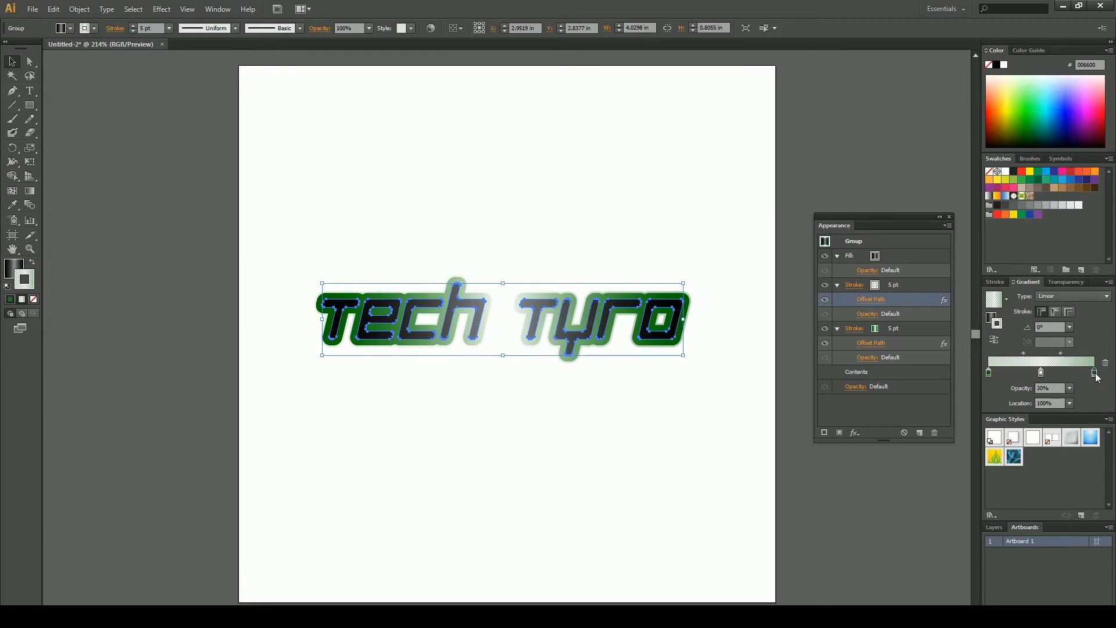
pyautogui.doubleClick(1094, 373)
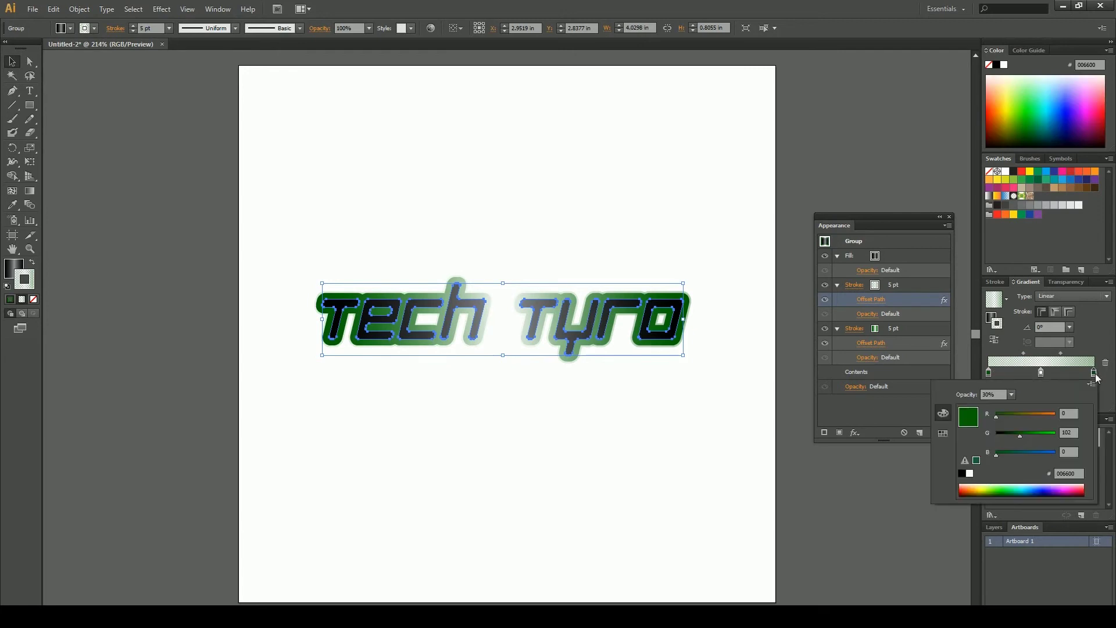
pyautogui.press('Escape')
pyautogui.click(1070, 387)
pyautogui.click(1073, 408)
pyautogui.click(663, 373)
# Set the path offset of the logo's upper 5 pt stroke to 7 pt, with the preview enabled
pyautogui.click(674, 340)
pyautogui.click(879, 300)
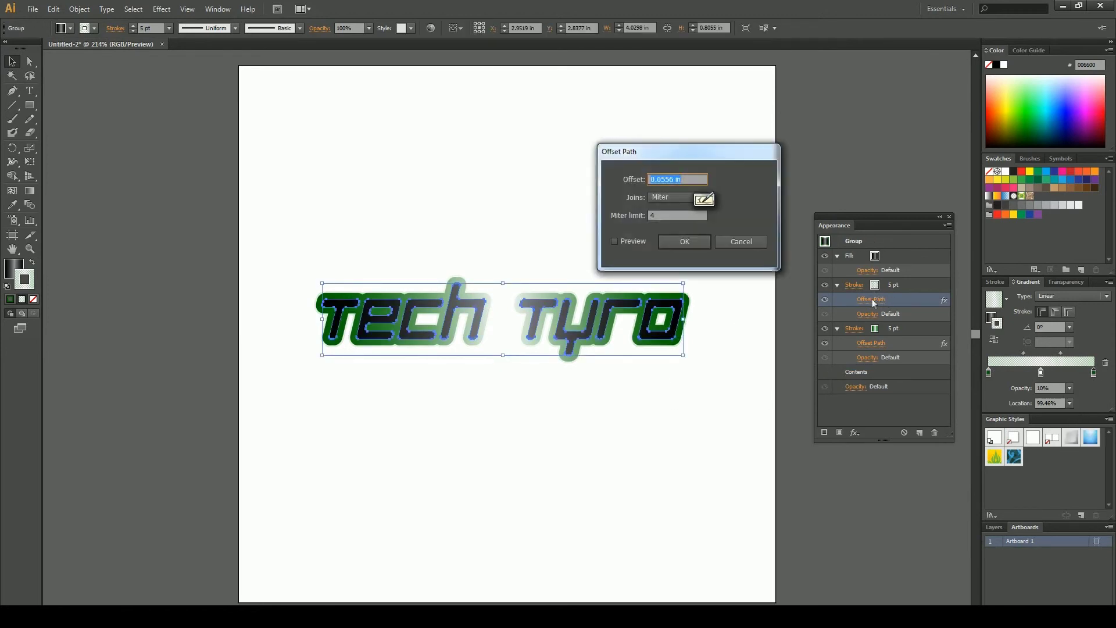
pyautogui.click(614, 241)
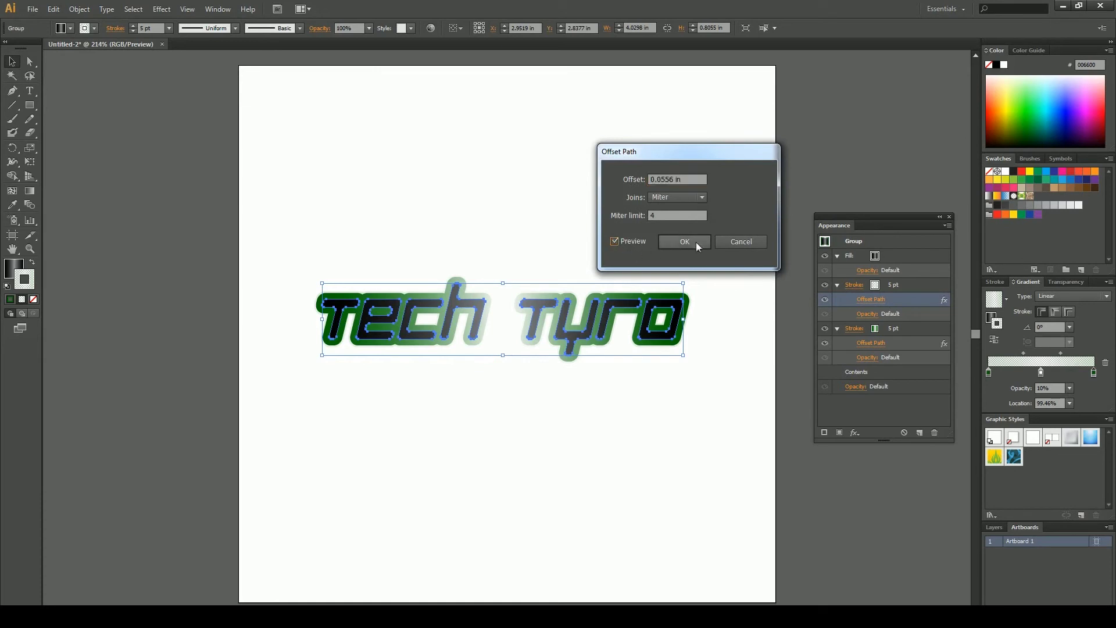
pyautogui.press('Tab')
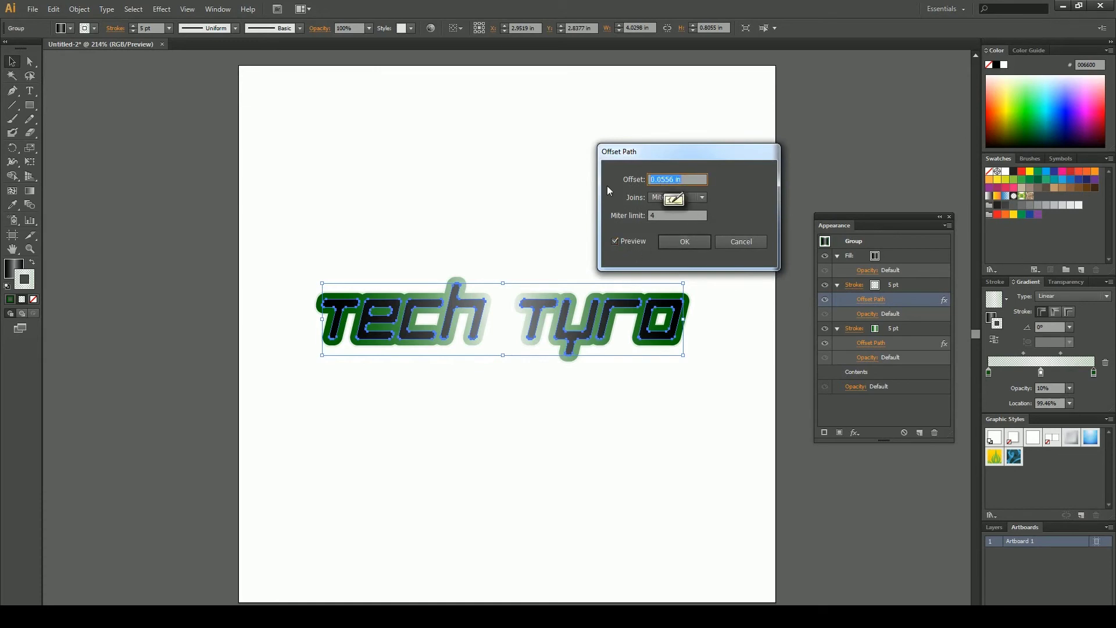
pyautogui.write('7')
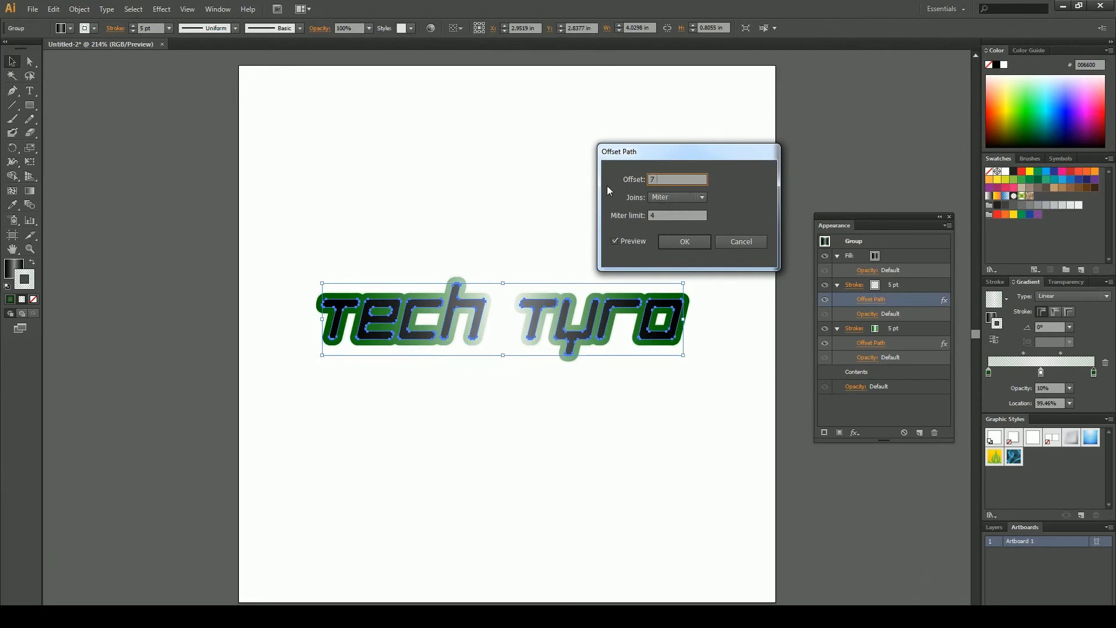
pyautogui.write(' pt')
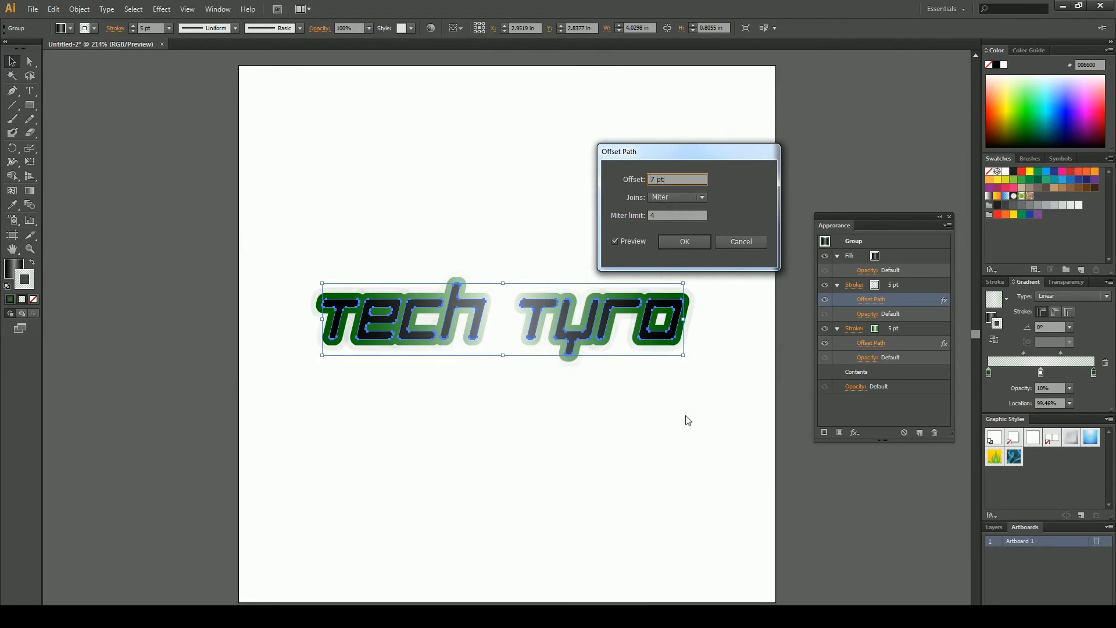
pyautogui.click(668, 243)
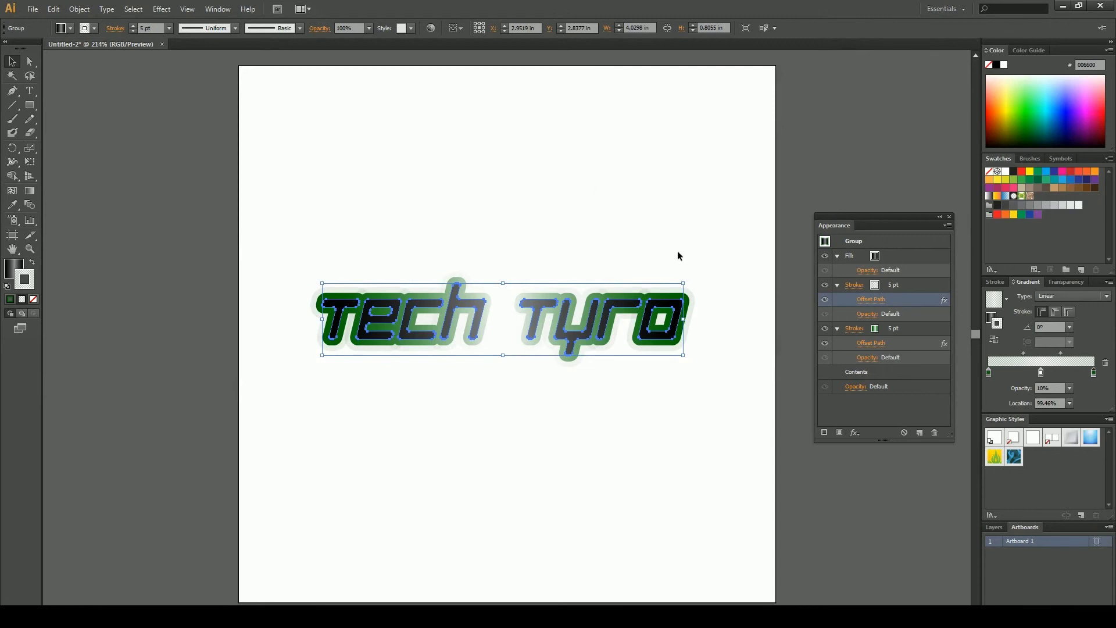
# Try to set the path offset of the stroke below the upper one to 5 pt
pyautogui.click(873, 344)
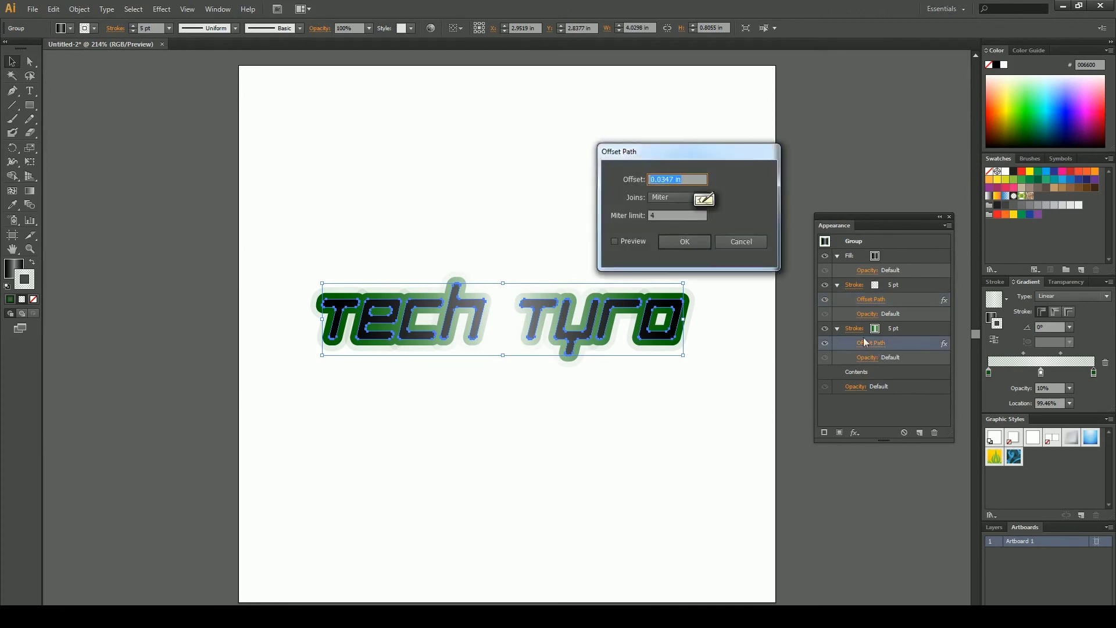
pyautogui.click(626, 240)
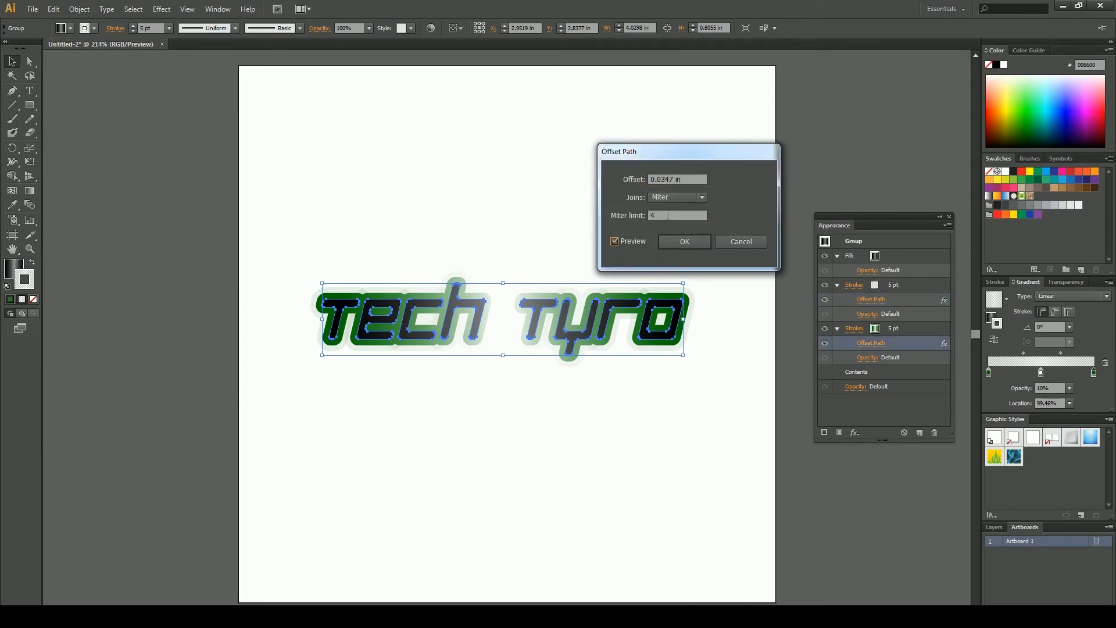
pyautogui.moveTo(681, 180); pyautogui.dragTo(610, 296)
pyautogui.write('5')
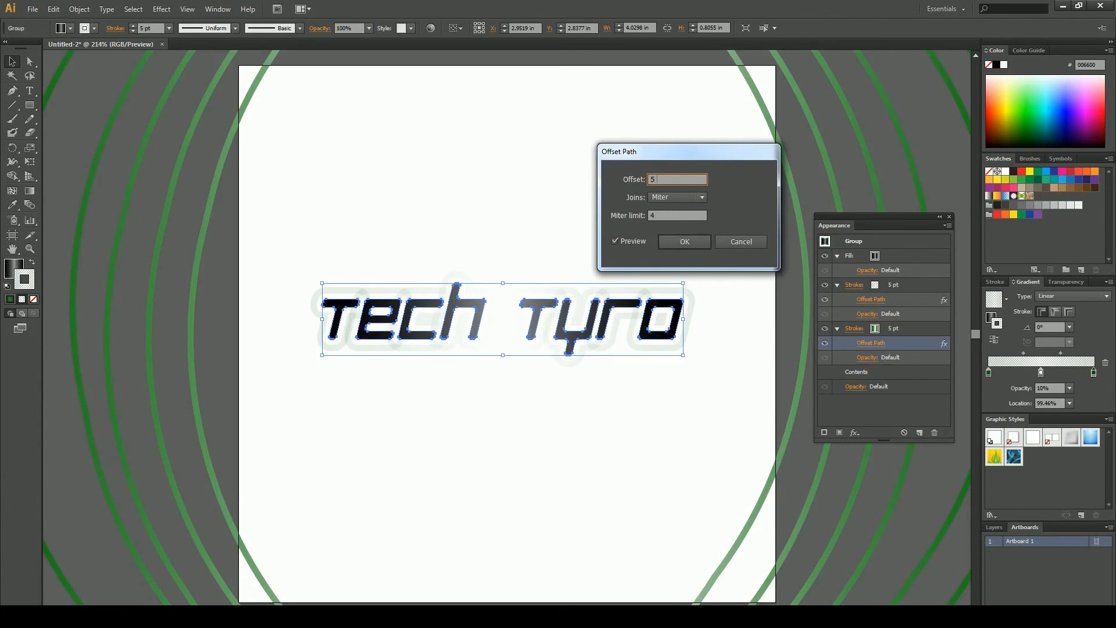
pyautogui.write(' pt')
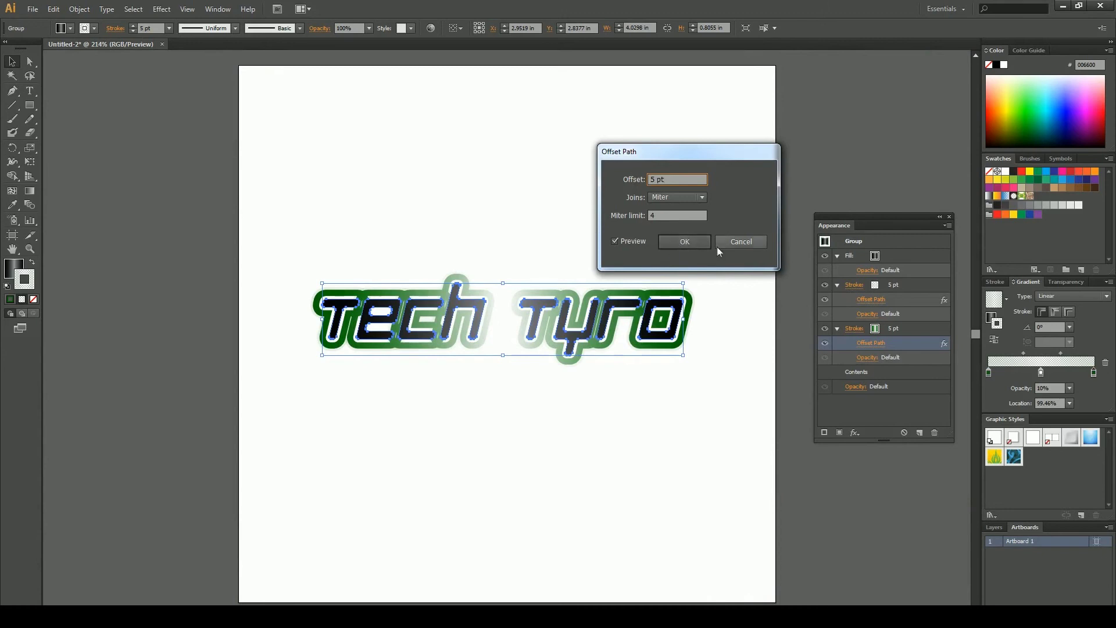
pyautogui.click(743, 244)
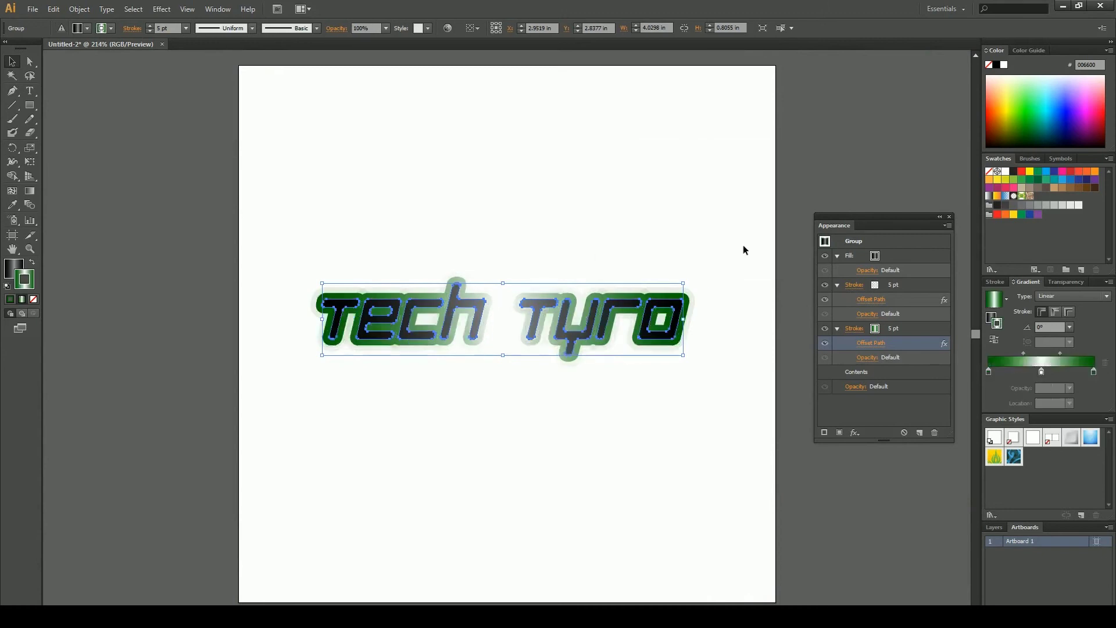
# Duplicate the upper 5 pt stroke and set all three gradient stops of the lower copy to 50% opacity
pyautogui.click(907, 287)
pyautogui.click(919, 433)
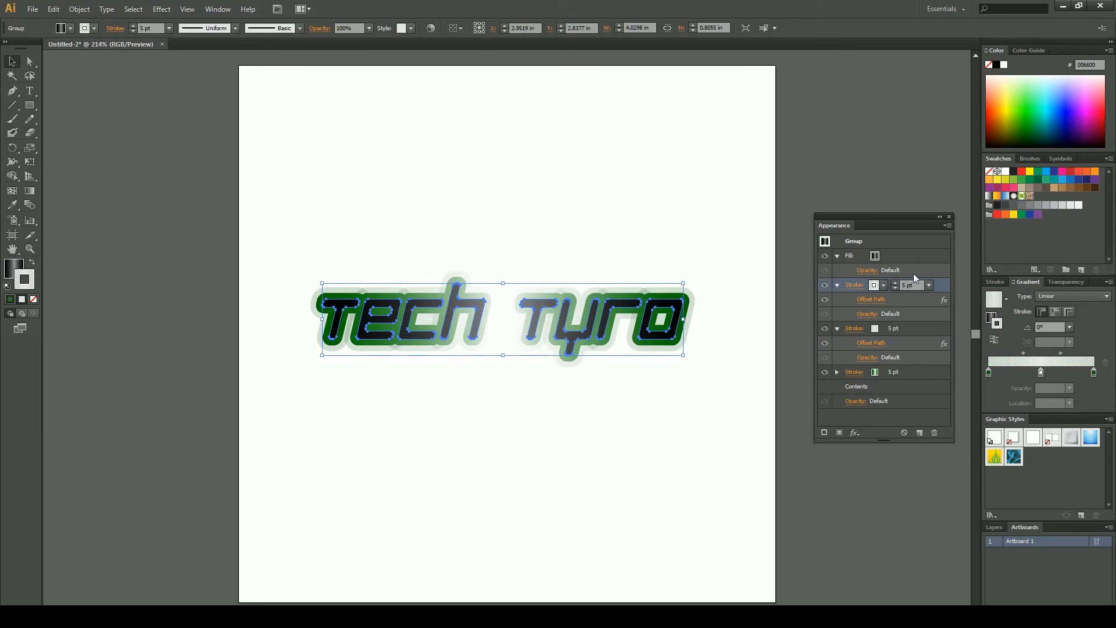
pyautogui.click(907, 331)
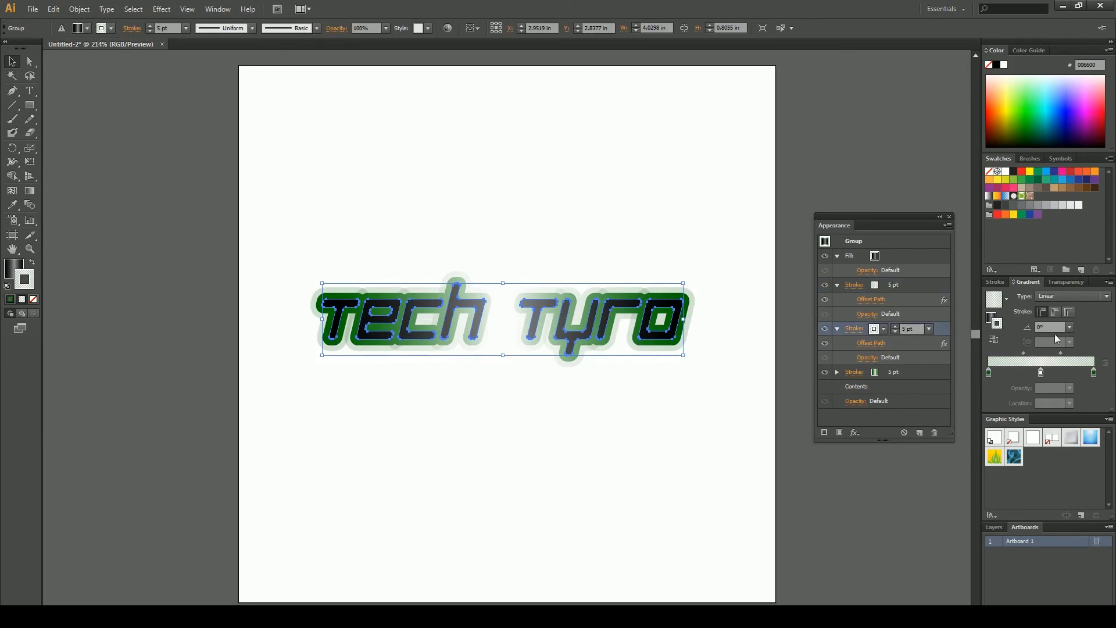
pyautogui.click(990, 373)
pyautogui.click(1070, 388)
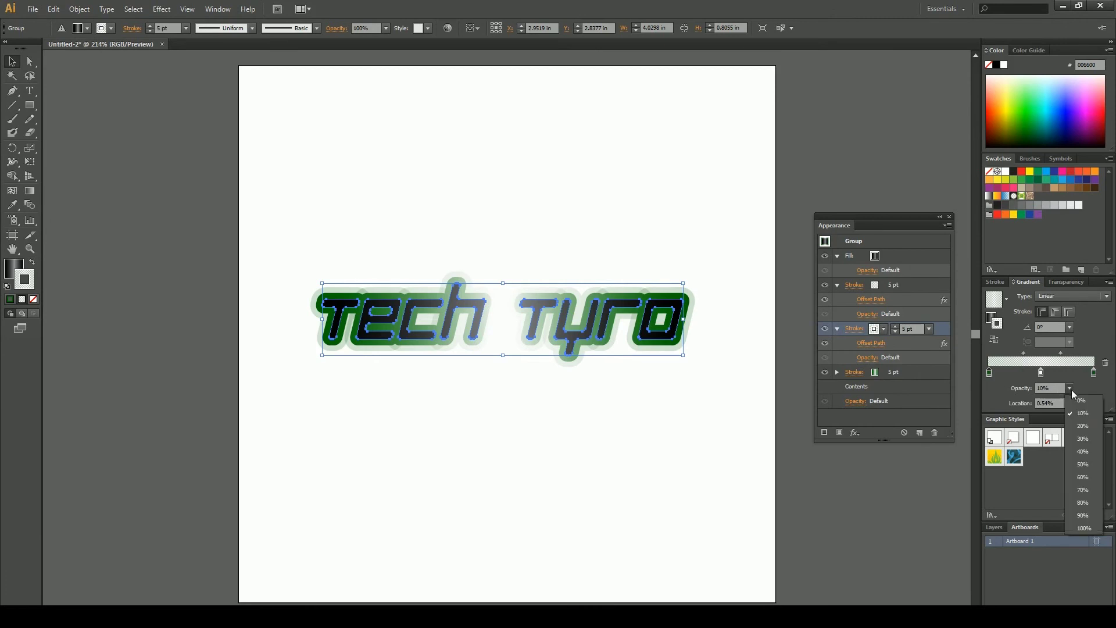
pyautogui.click(1085, 465)
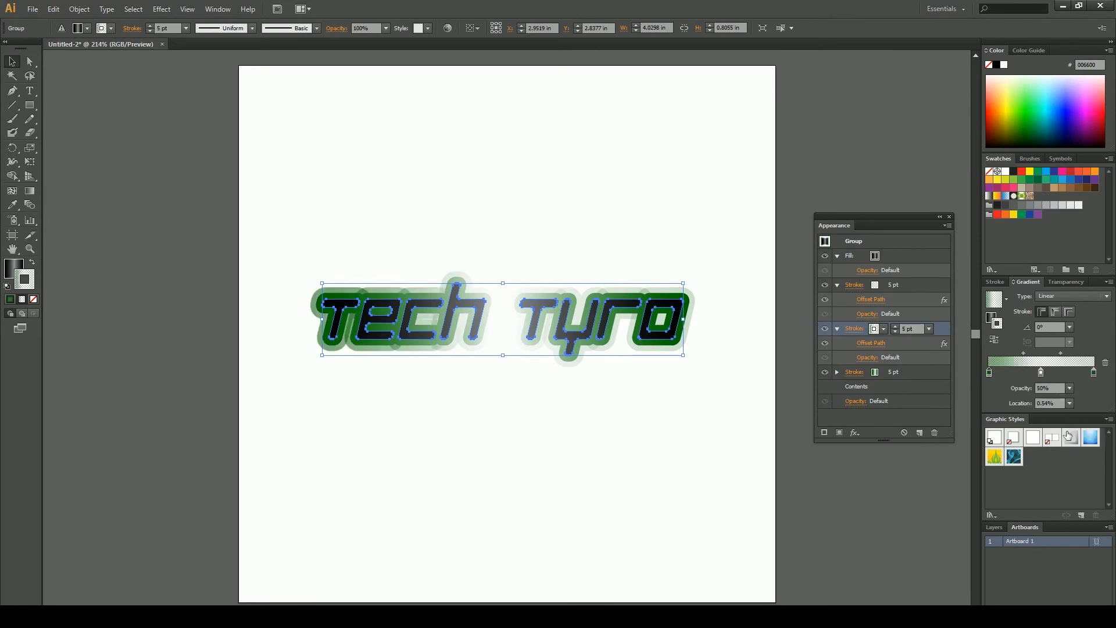
pyautogui.click(1040, 373)
pyautogui.click(1070, 388)
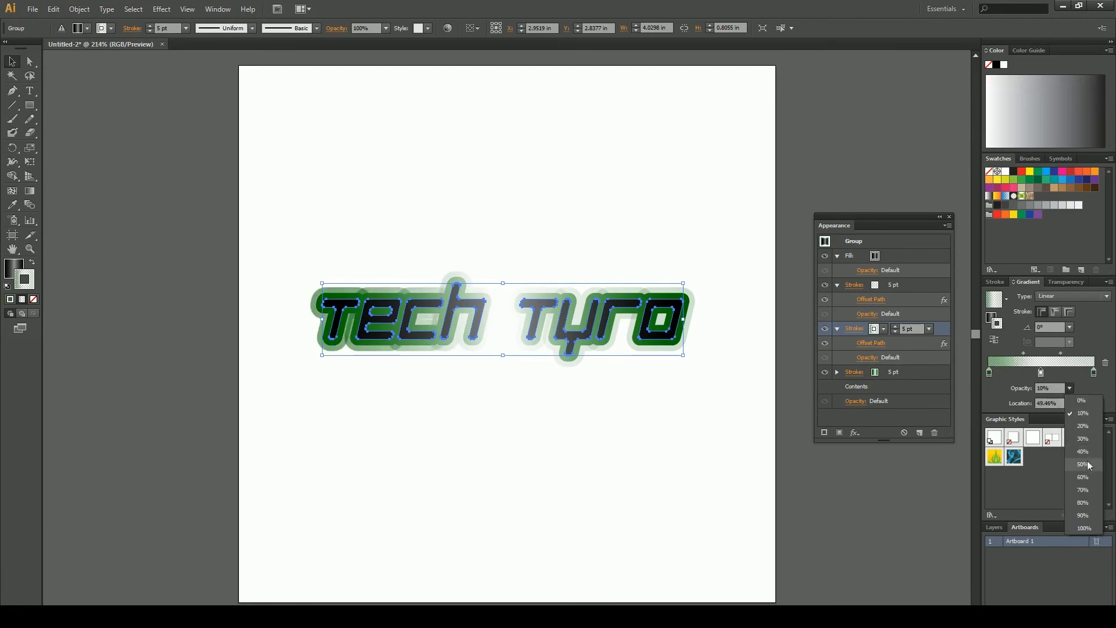
pyautogui.click(1084, 465)
pyautogui.click(1093, 374)
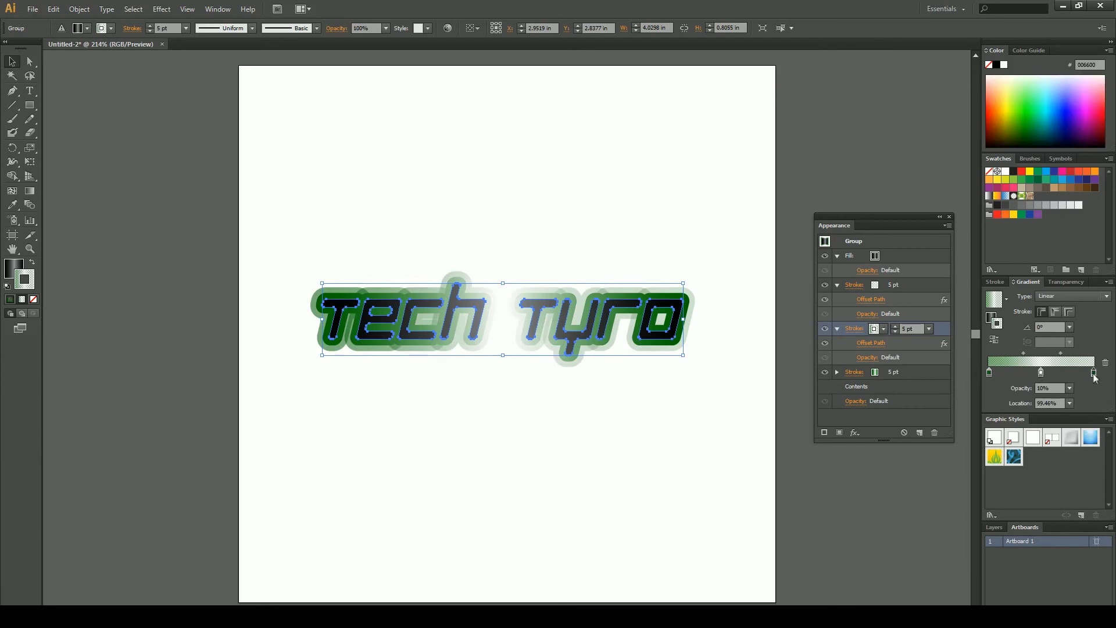
pyautogui.click(1070, 388)
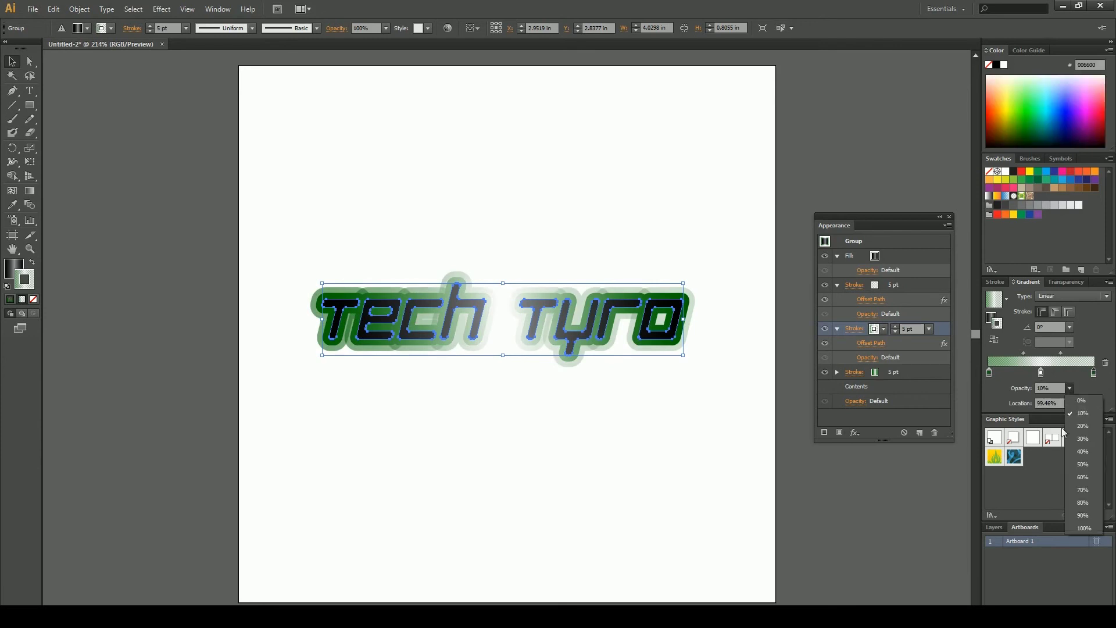
pyautogui.click(1084, 465)
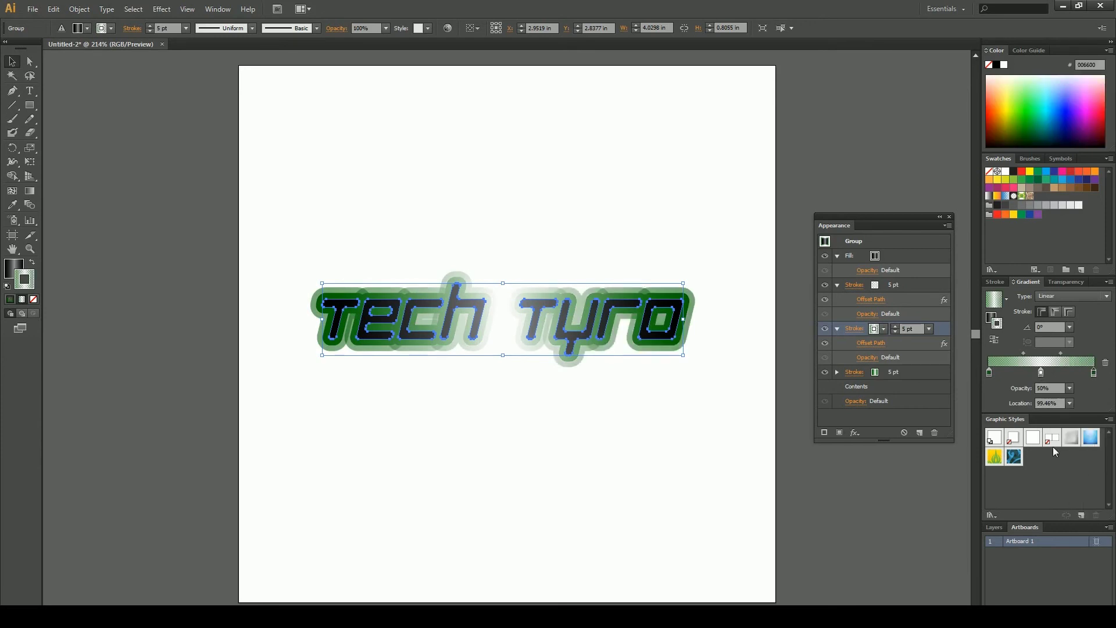
pyautogui.click(893, 302)
pyautogui.click(877, 300)
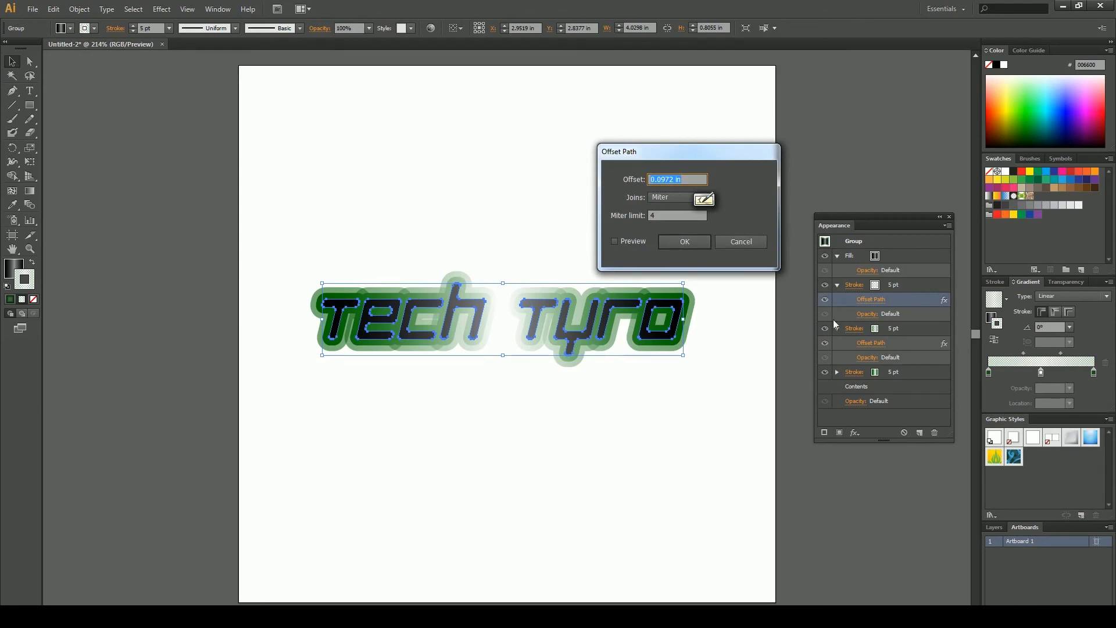
pyautogui.click(745, 243)
# Set the path offset of the middle 5 pt stroke to 4 pt and deselect the logo
pyautogui.click(870, 343)
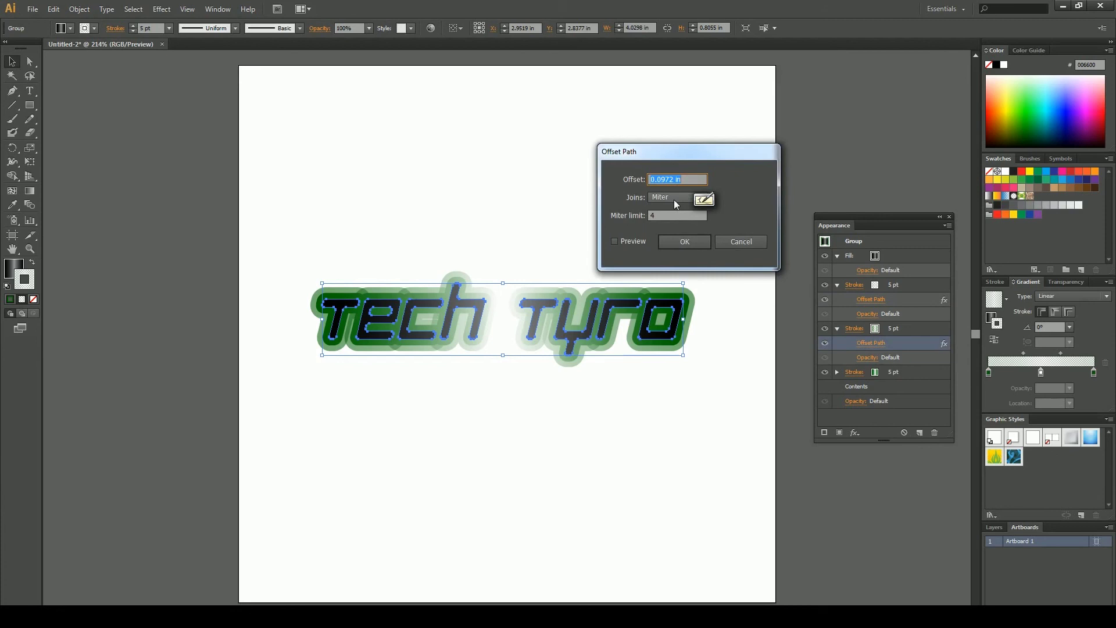
pyautogui.write('4')
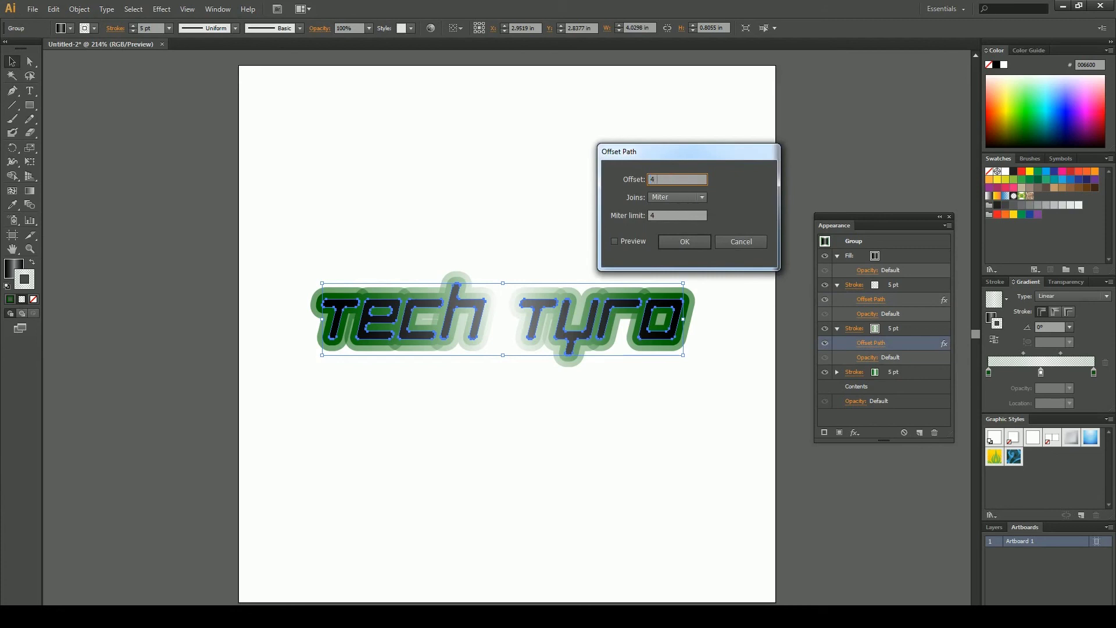
pyautogui.write(' pt')
pyautogui.click(684, 241)
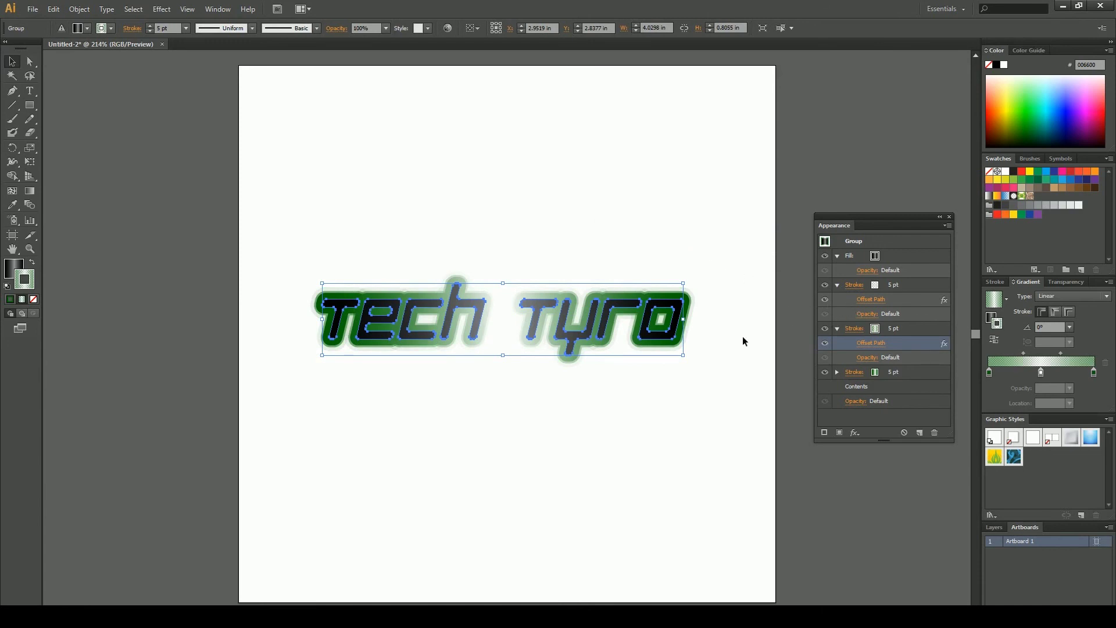
pyautogui.click(719, 376)
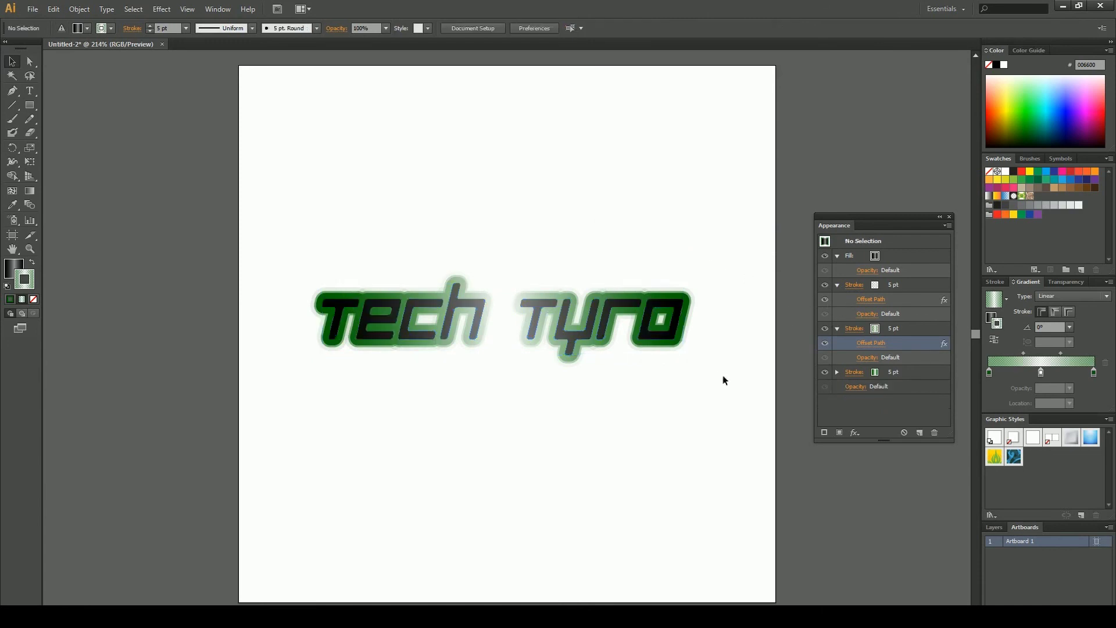